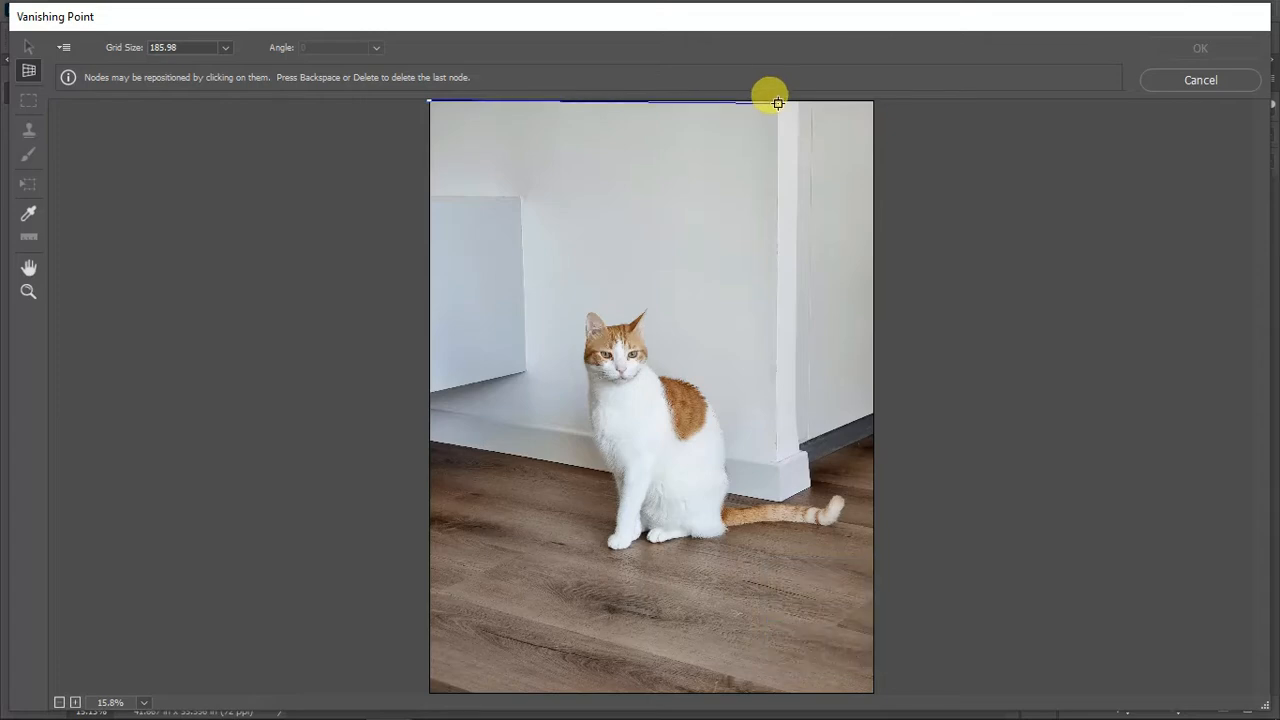
# Step: Create a perspective plane over the large front wall, from the image's top edge down to the baseboard
pyautogui.click(779, 102)
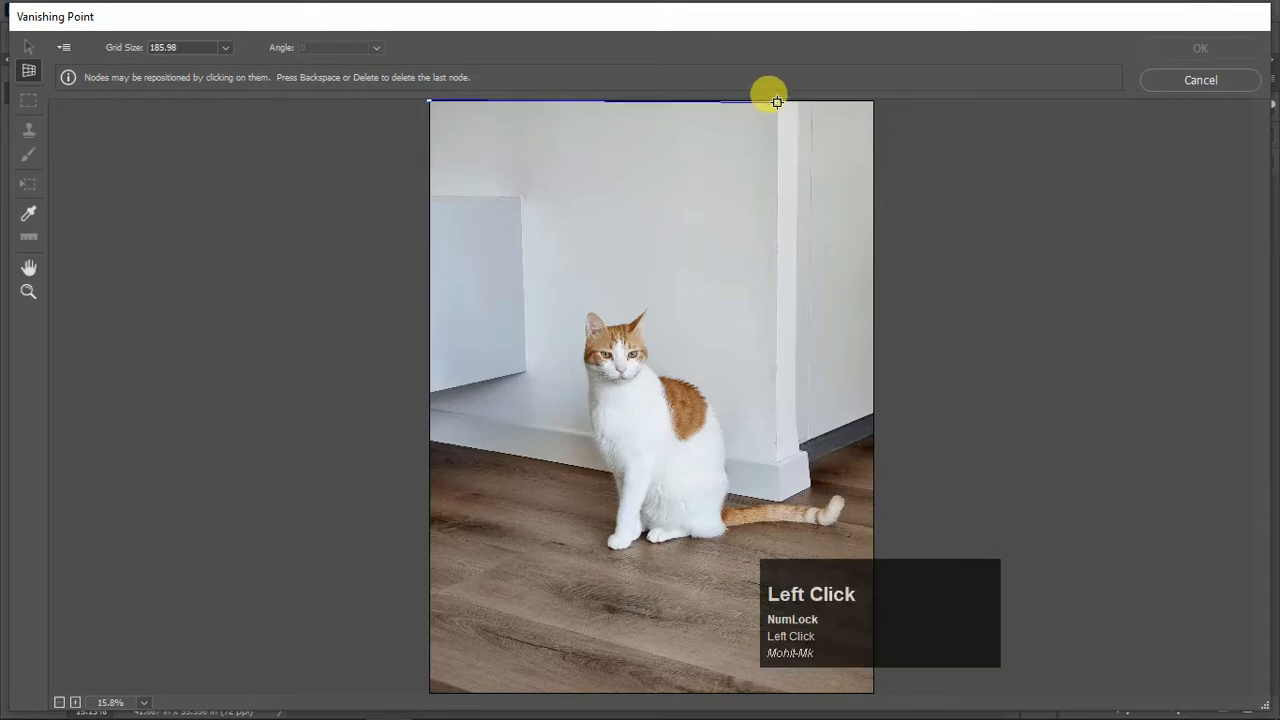
pyautogui.click(777, 465)
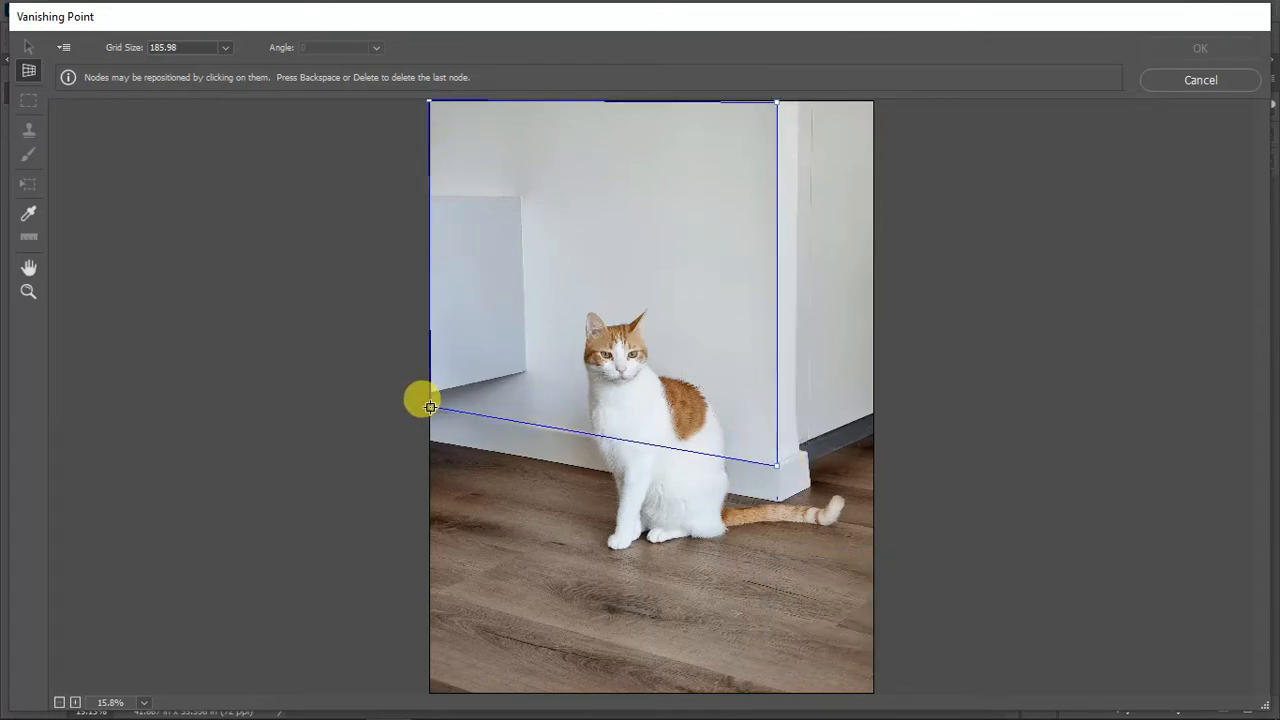
pyautogui.click(430, 407)
pyautogui.click(788, 113)
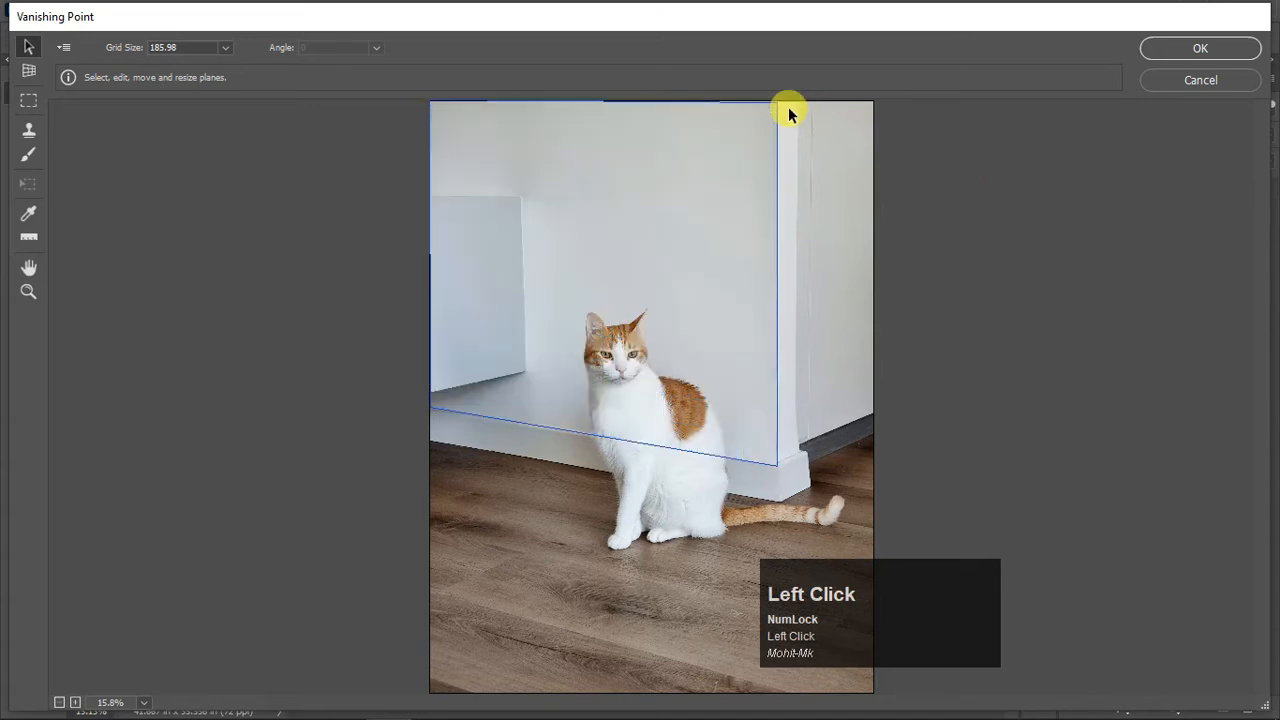
pyautogui.click(781, 261)
# Step: Create a second perspective plane over the narrow vertical corner strip beside the front wall
pyautogui.click(22, 72)
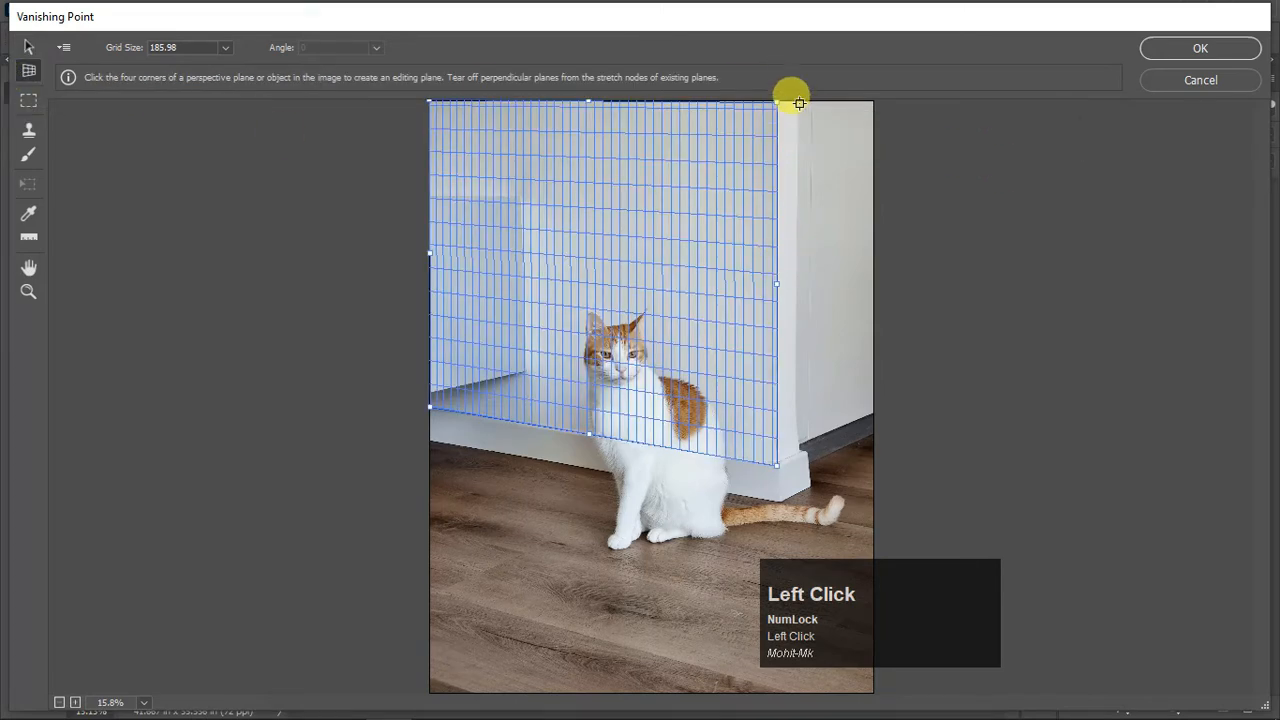
pyautogui.click(797, 102)
pyautogui.click(799, 450)
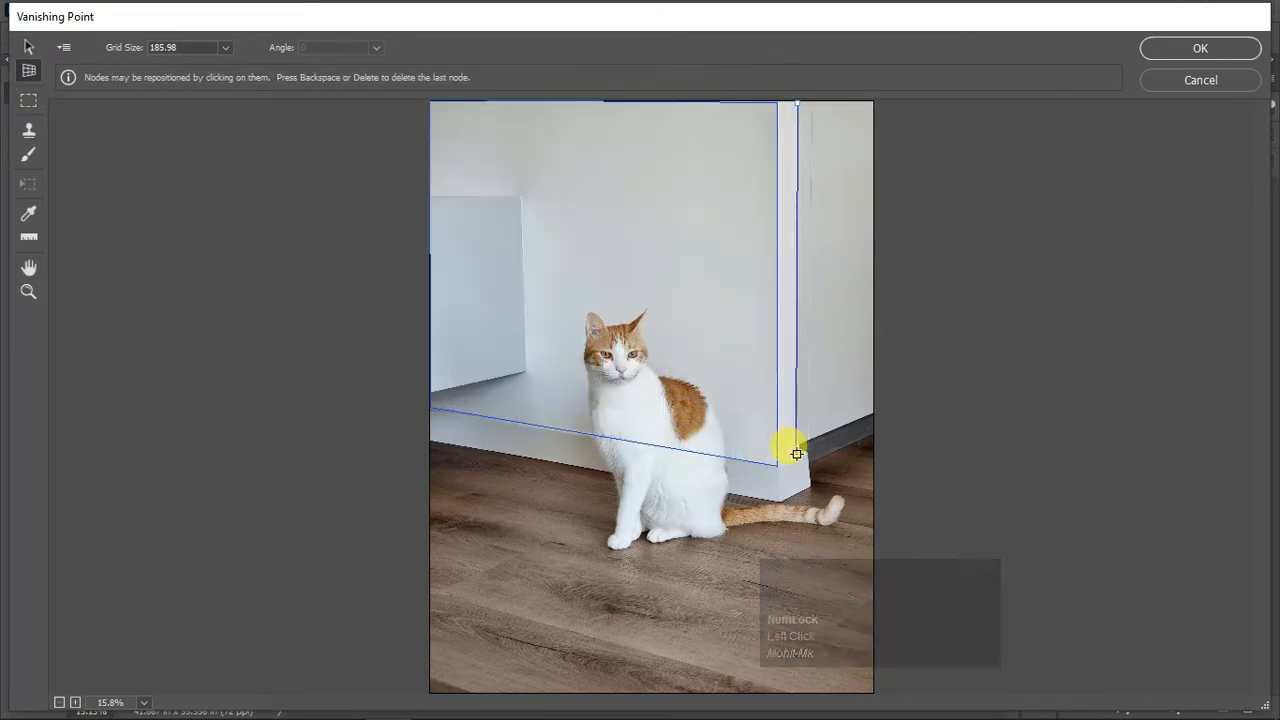
pyautogui.click(778, 465)
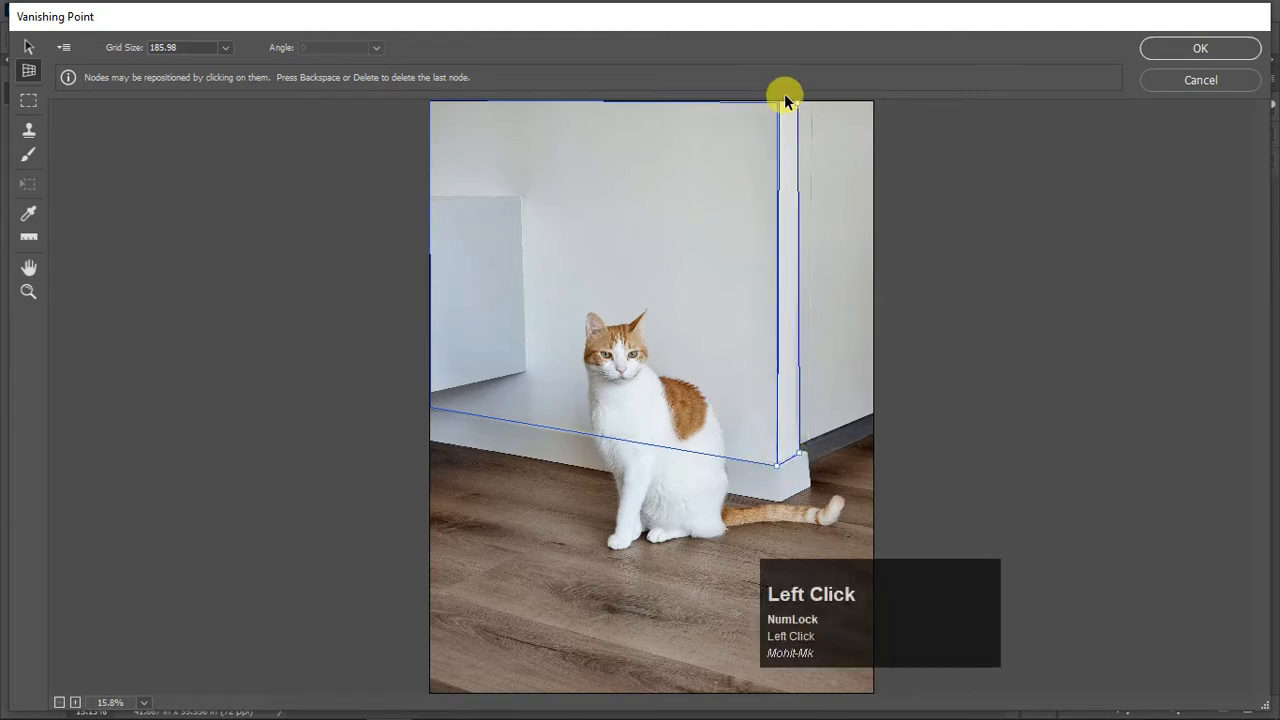
pyautogui.click(777, 100)
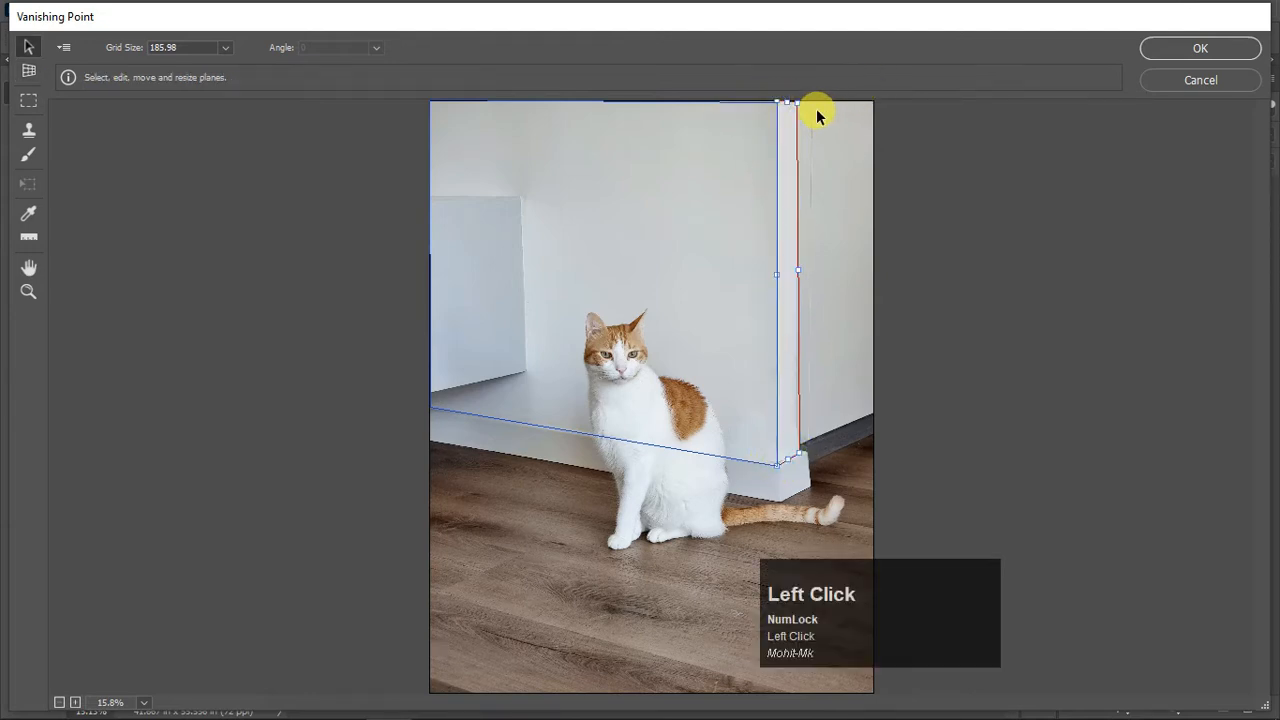
# Step: Fine-tune the upper corners of the corner-strip and front wall planes to match the wall's vertical edges
pyautogui.scroll(4, 830, 118)
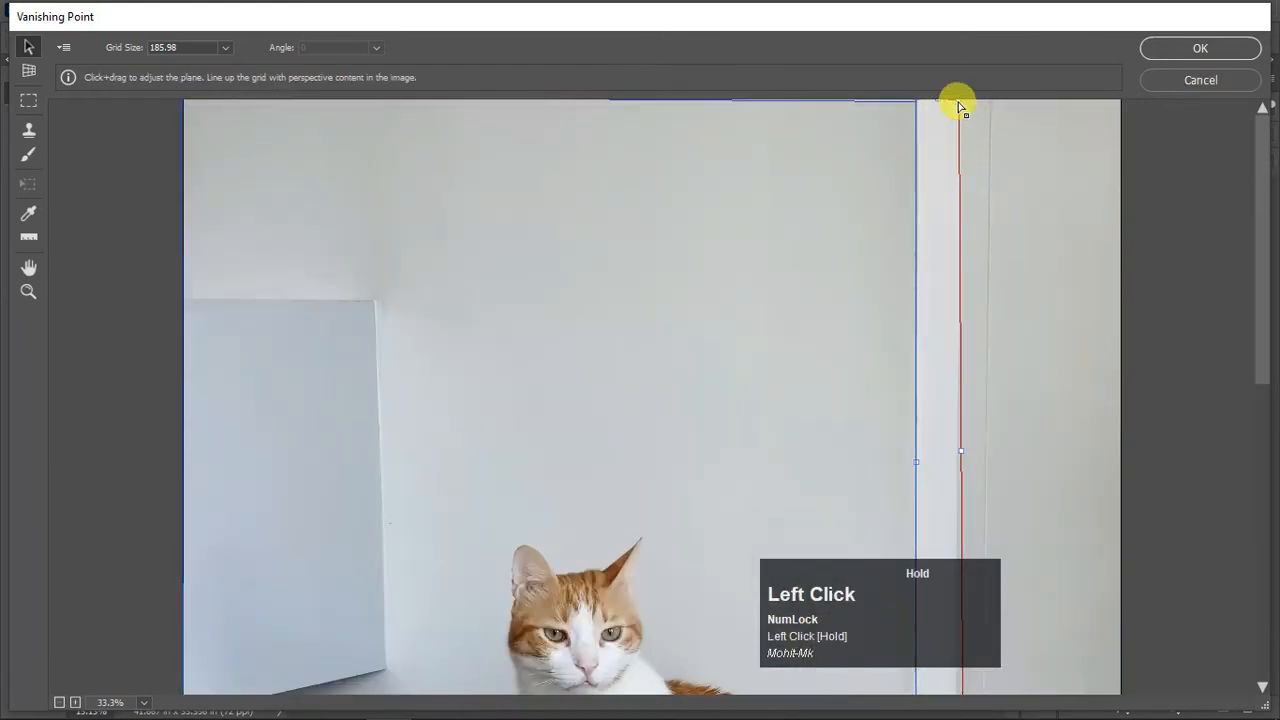
pyautogui.moveTo(957, 104); pyautogui.dragTo(949, 138)
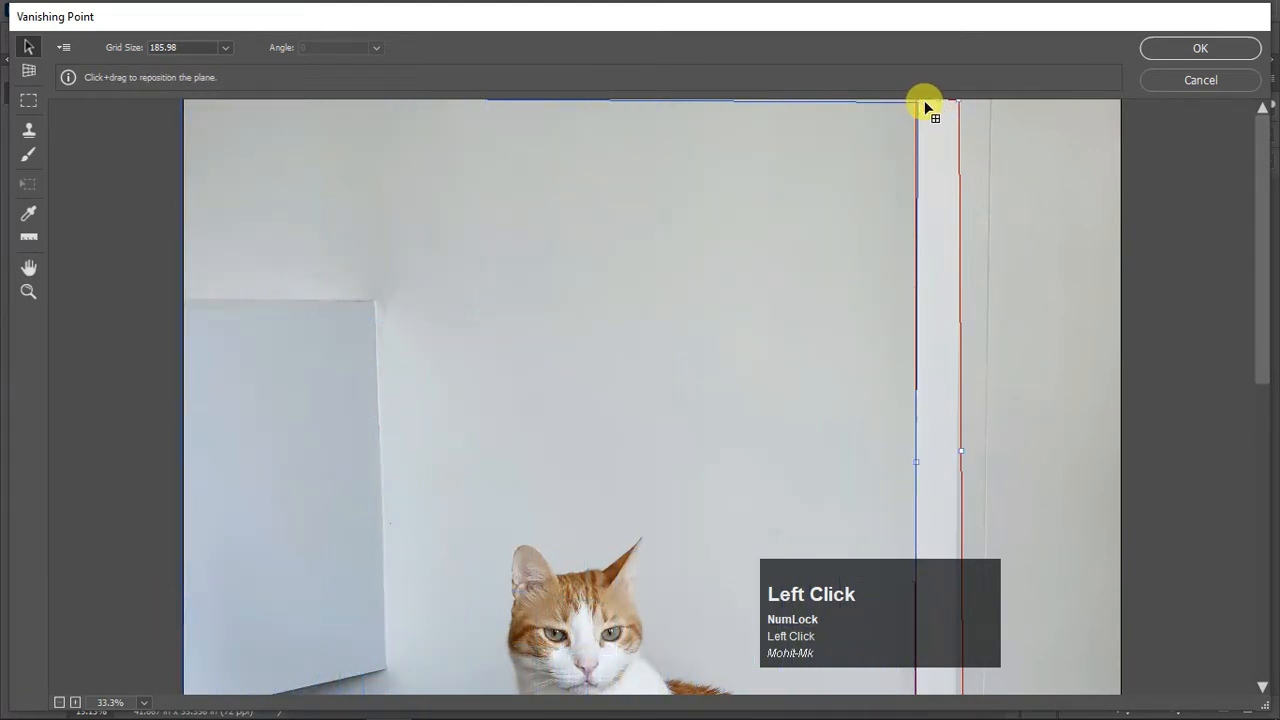
pyautogui.press('space')
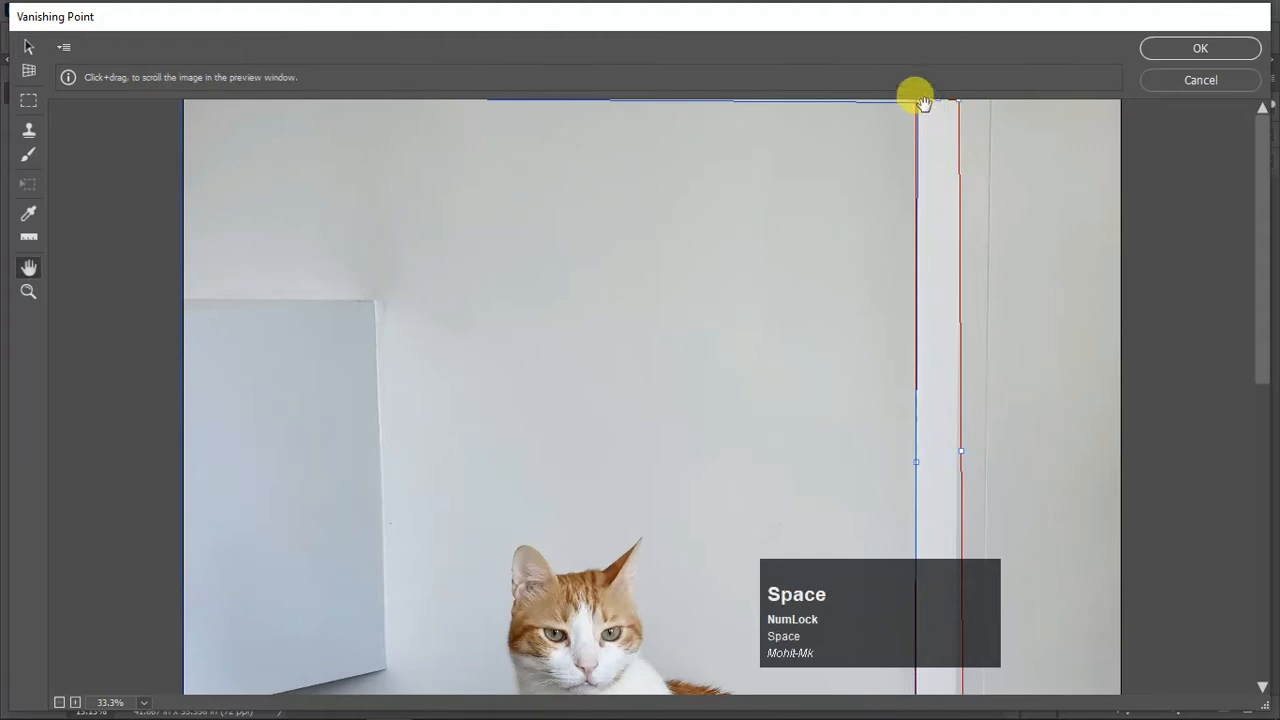
pyautogui.hotkey('ctrl', '=')
pyautogui.hotkey('ctrl', '=')
pyautogui.scroll(4, 1225, 124)
pyautogui.scroll(-3, 1094, 463)
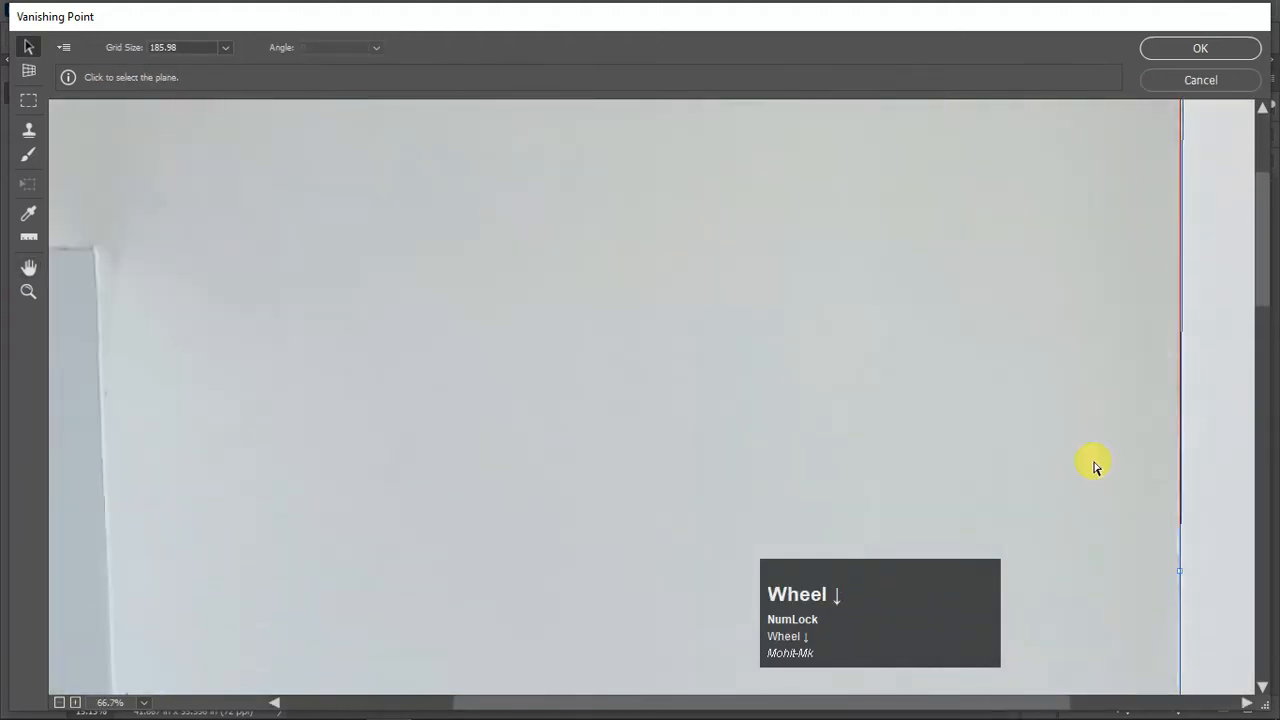
pyautogui.moveTo(1062, 705); pyautogui.dragTo(1109, 705)
pyautogui.scroll(4, 1100, 350)
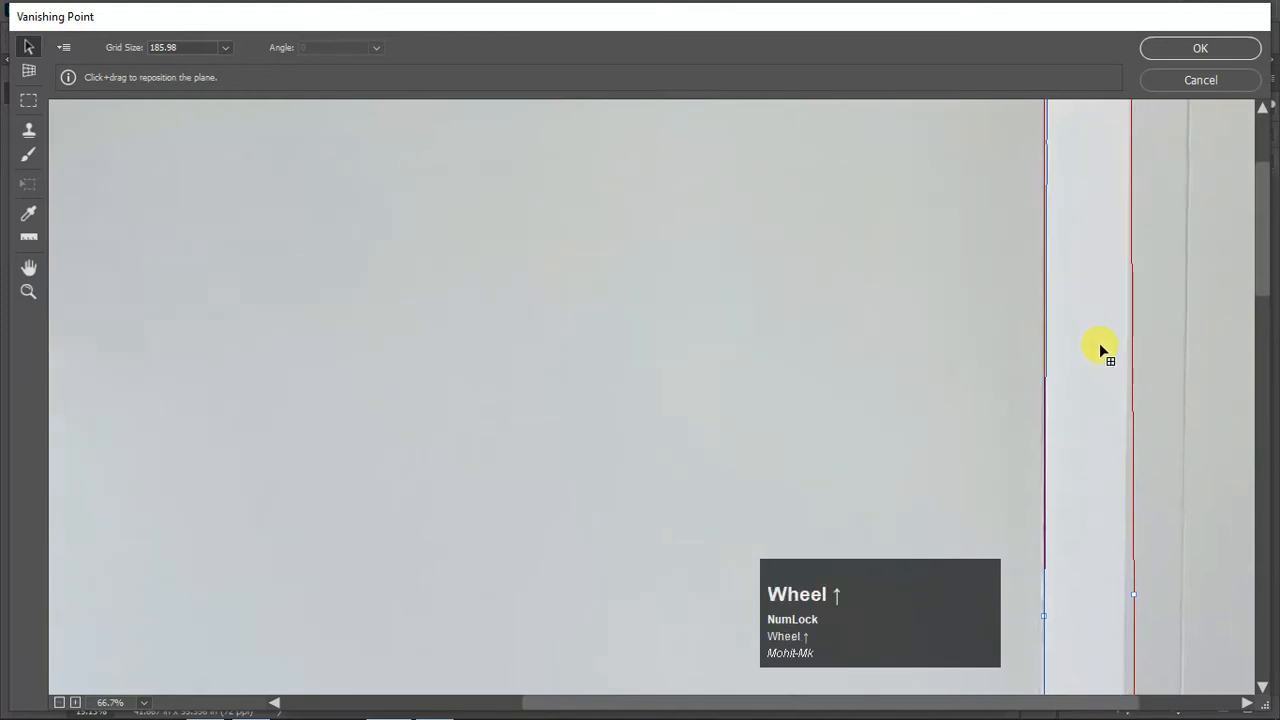
pyautogui.click(1016, 150)
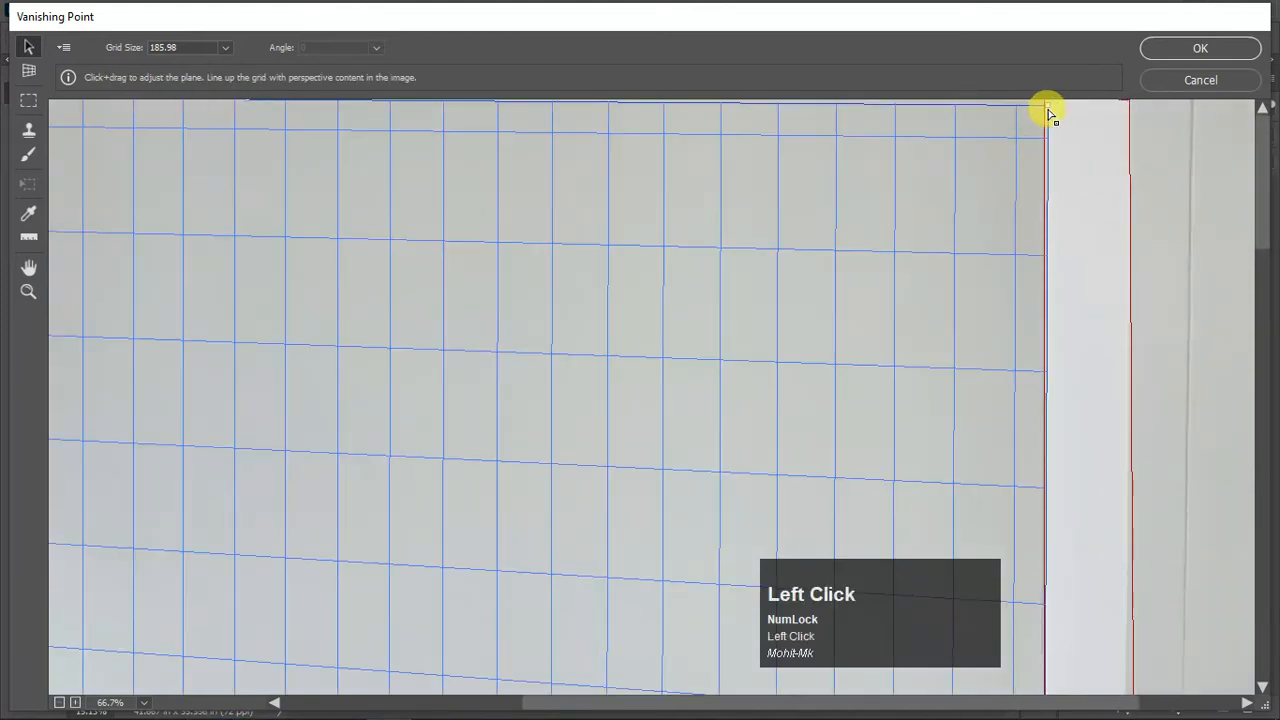
pyautogui.moveTo(1050, 110)
pyautogui.mouseDown()
pyautogui.moveTo(1040, 103)
pyautogui.moveTo(1054, 110)
pyautogui.mouseUp()
# Step: Align the lower corners of the corner-strip plane and the front wall plane's adjoining lower corner with the top of the baseboard
pyautogui.scroll(-10, 1086, 237)
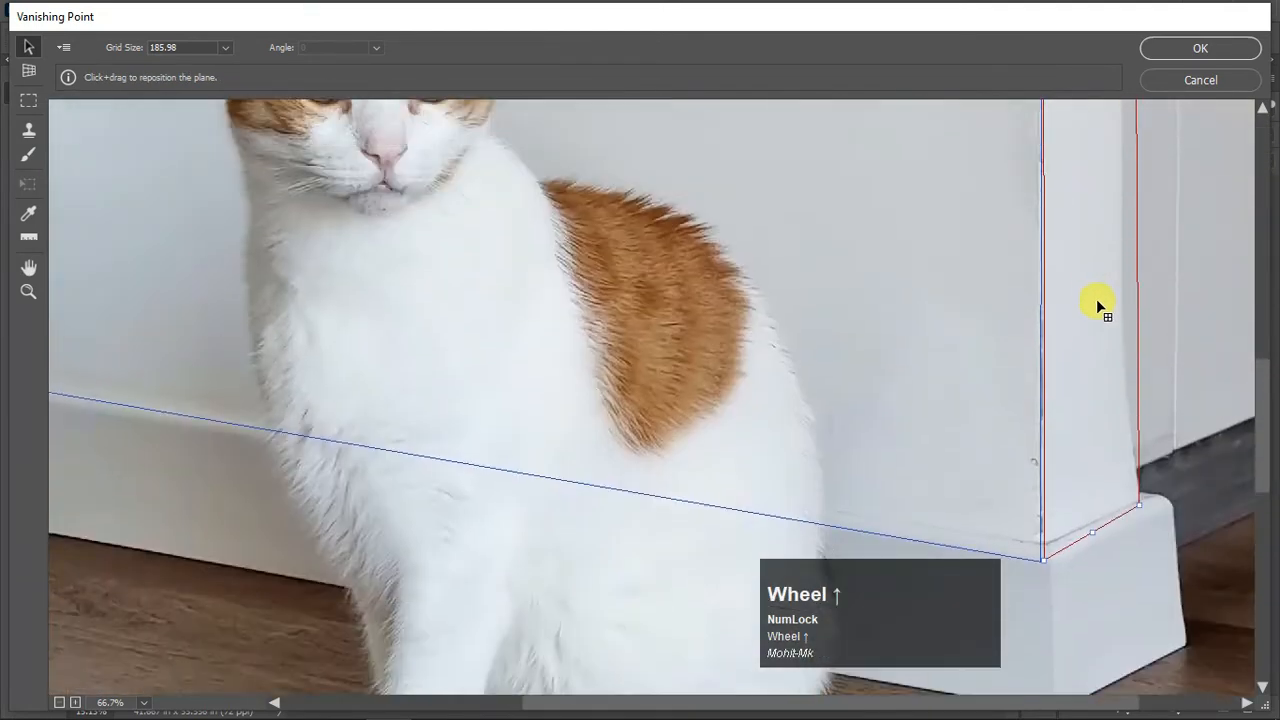
pyautogui.moveTo(1046, 562); pyautogui.dragTo(1045, 547)
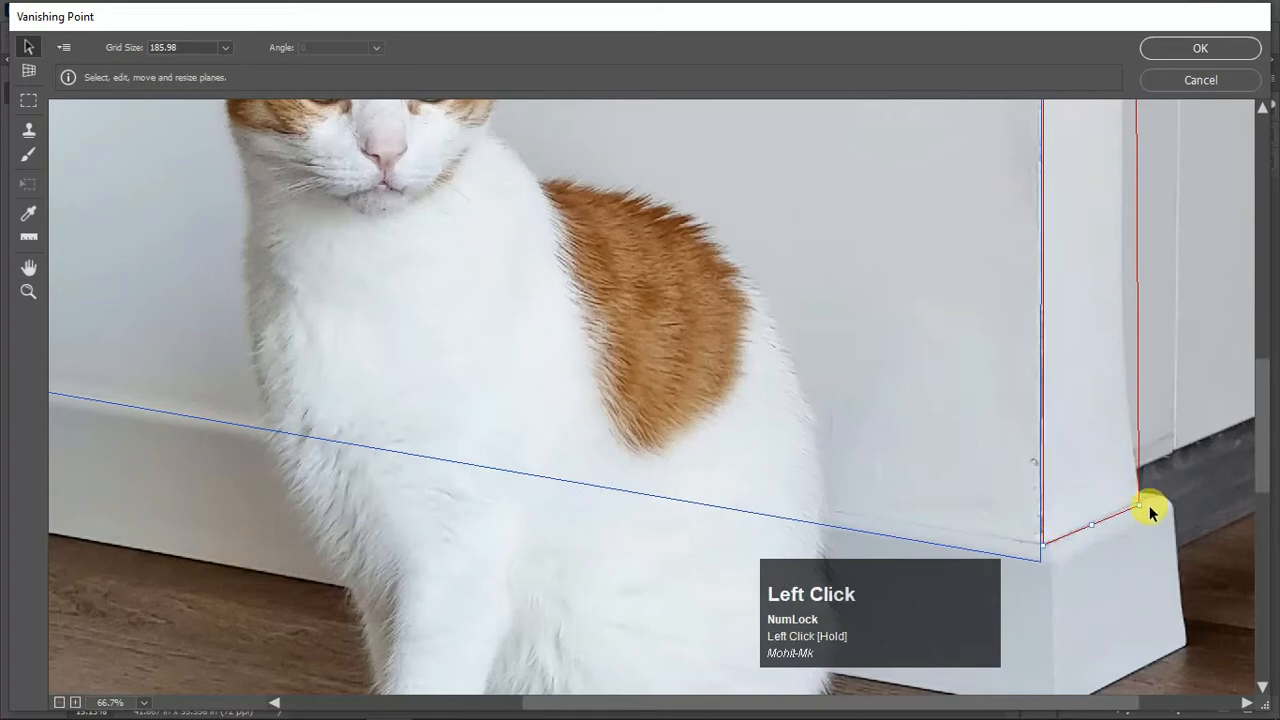
pyautogui.moveTo(1134, 505)
pyautogui.mouseDown()
pyautogui.moveTo(1117, 518)
pyautogui.moveTo(1128, 510)
pyautogui.moveTo(1115, 506)
pyautogui.moveTo(1124, 512)
pyautogui.mouseUp()
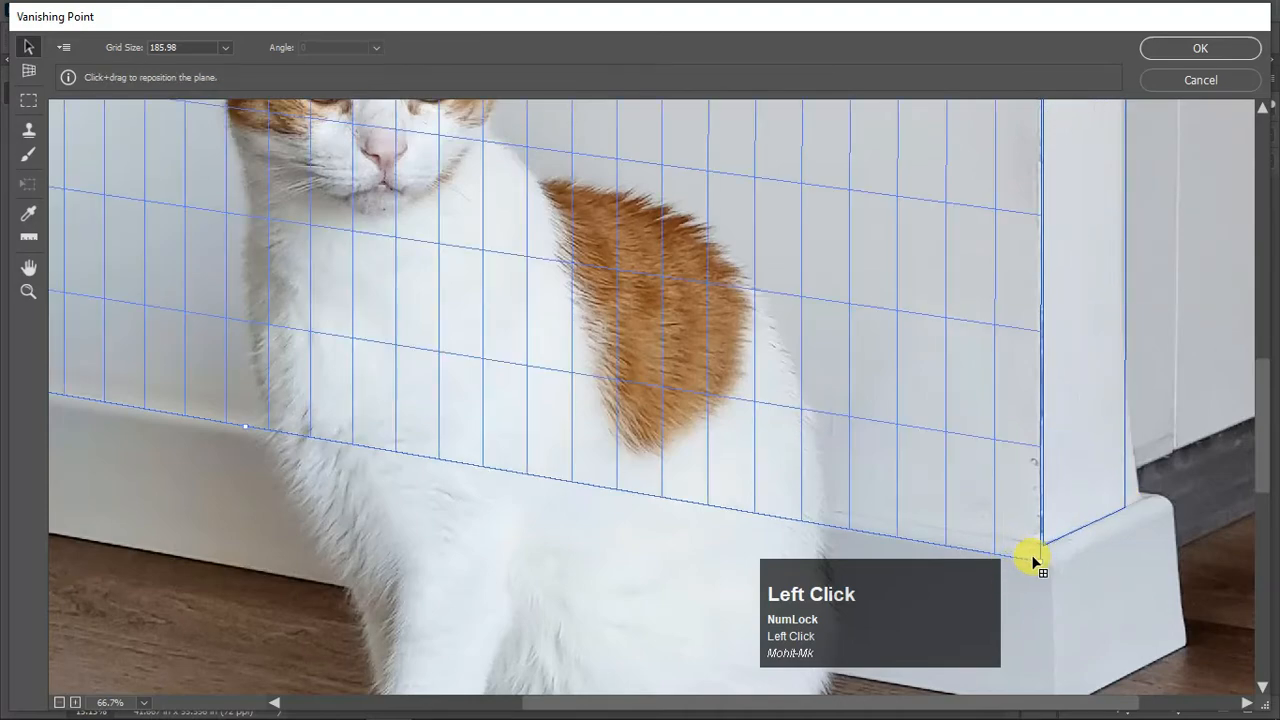
pyautogui.moveTo(1040, 565); pyautogui.dragTo(1043, 548)
# Step: Create a third perspective plane over the side wall, between the corner strip and the image edge
pyautogui.scroll(-4, 943, 506)
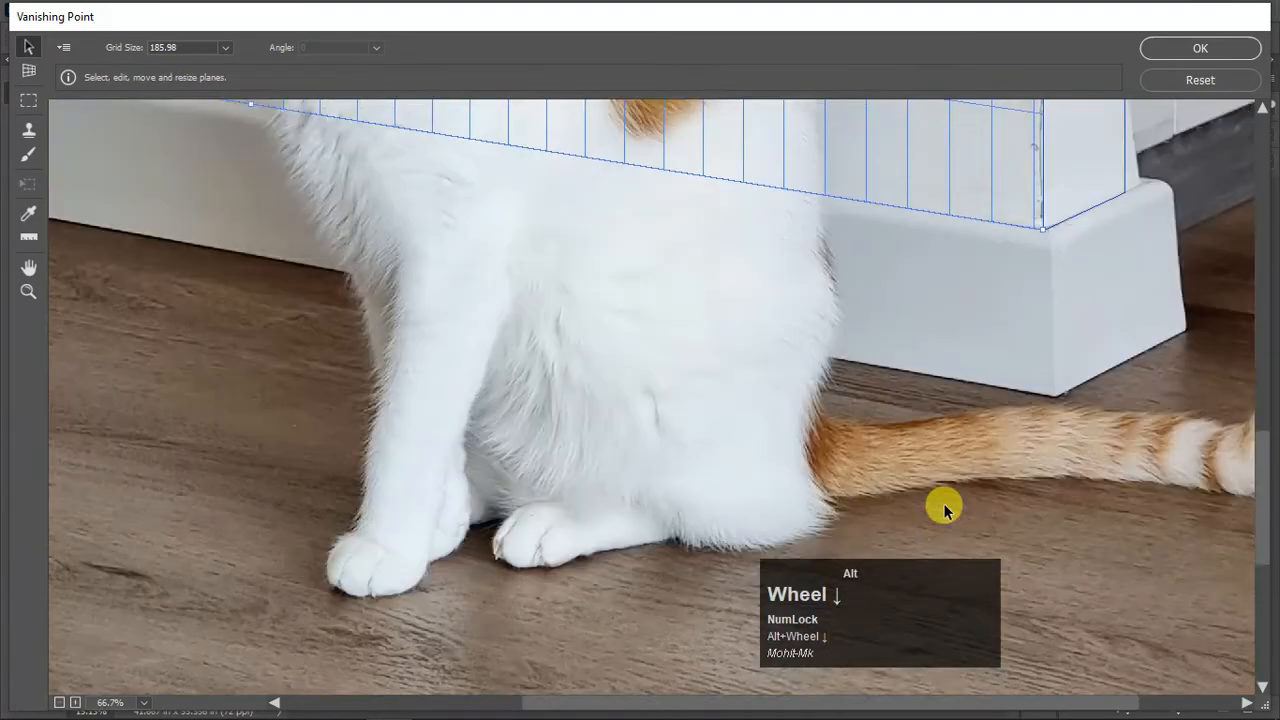
pyautogui.scroll(3, 943, 500)
pyautogui.hotkey('ctrl', '-')
pyautogui.hotkey('ctrl', '-')
pyautogui.hotkey('ctrl', '-')
pyautogui.hotkey('ctrl', '-')
pyautogui.hotkey('ctrl', '-')
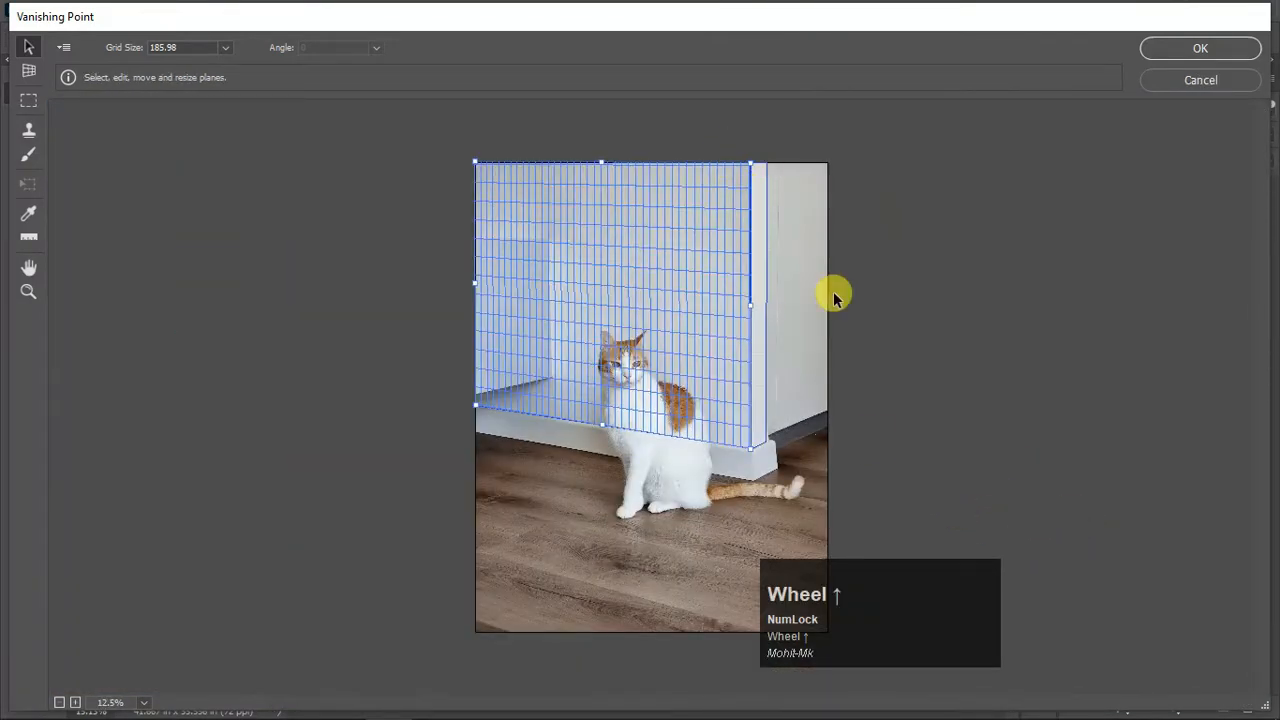
pyautogui.click(835, 297)
pyautogui.click(28, 70)
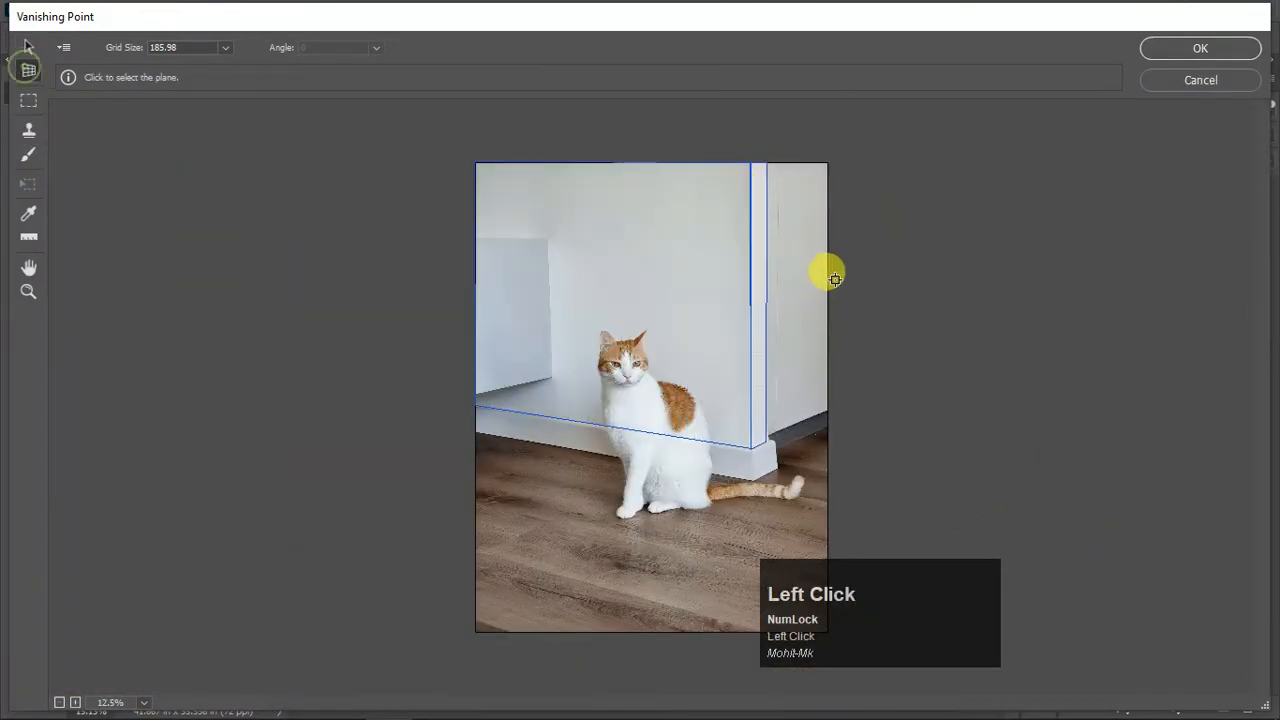
pyautogui.click(767, 162)
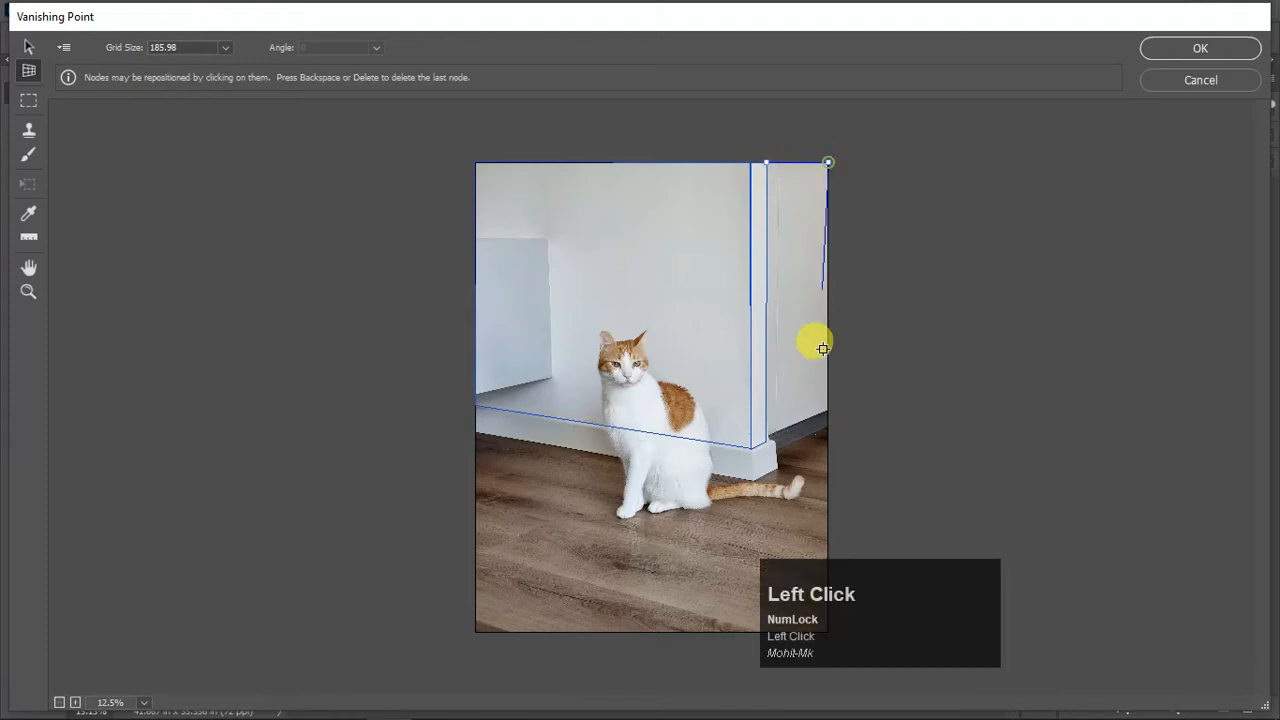
pyautogui.click(827, 410)
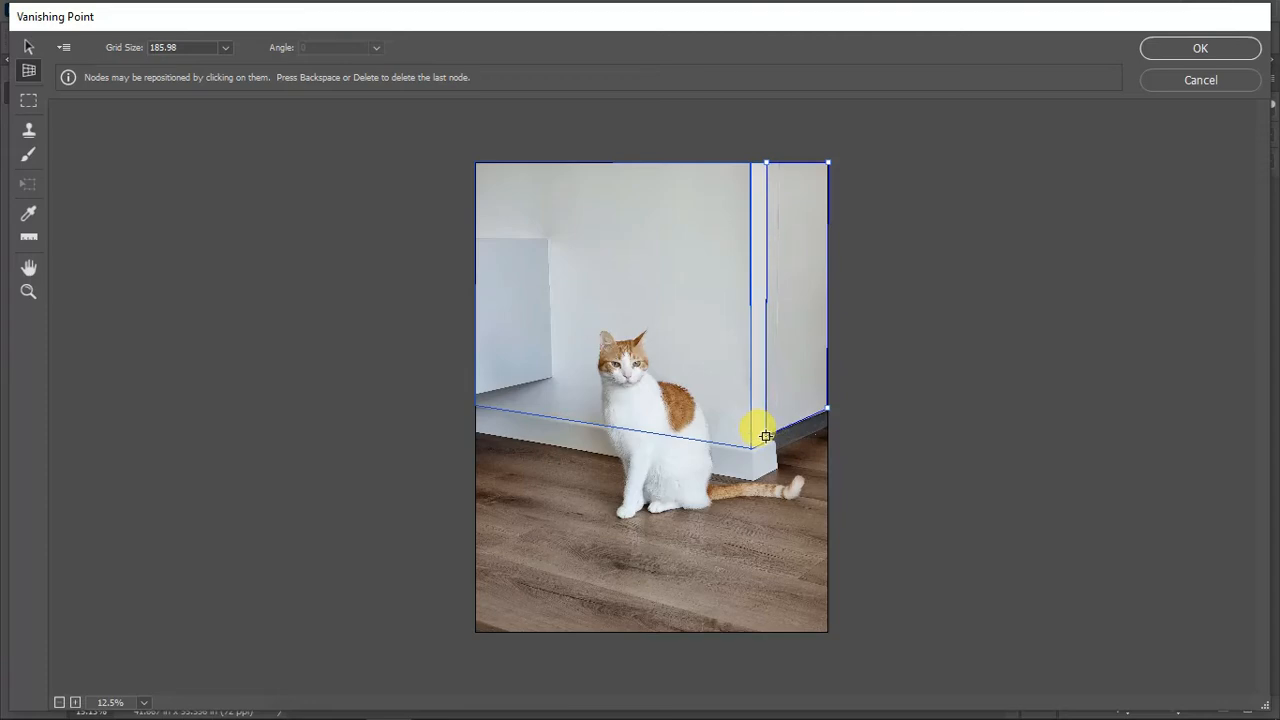
pyautogui.click(765, 437)
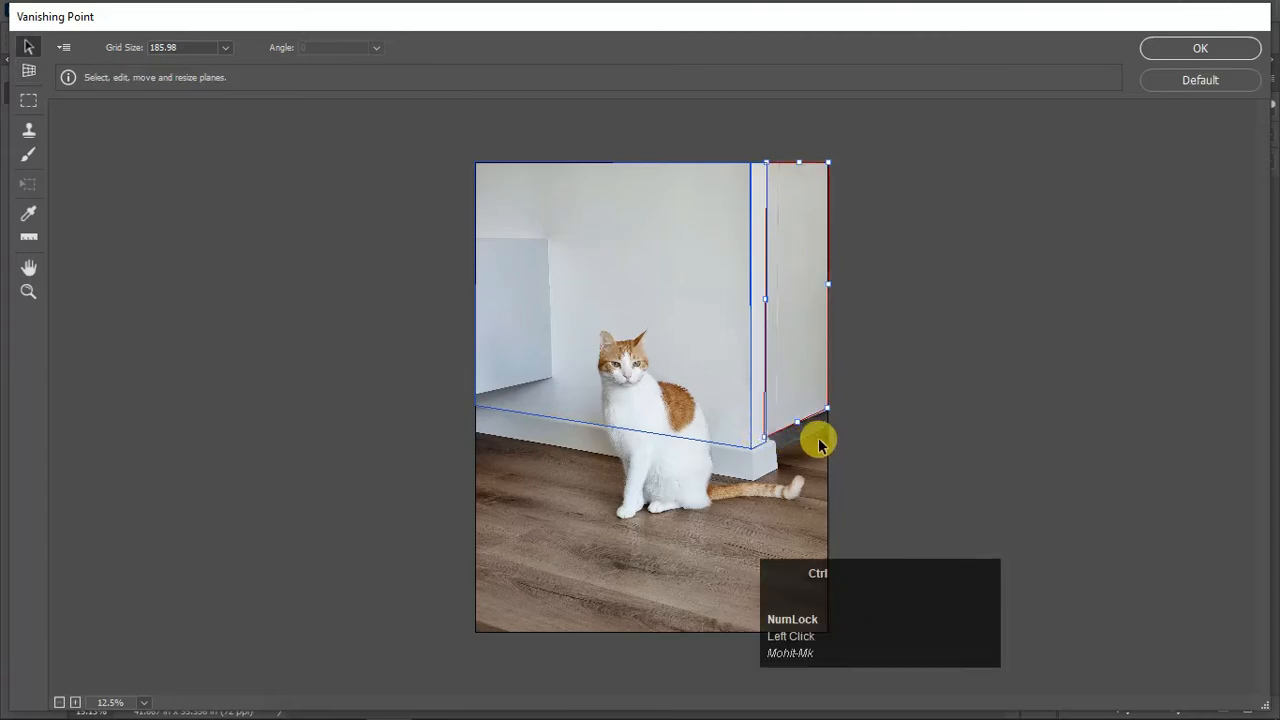
# Step: Align the side wall plane's lower corners with the wall's bottom edge and apply the perspective planes
pyautogui.hotkey('ctrl', '=')
pyautogui.moveTo(878, 478); pyautogui.dragTo(880, 476)
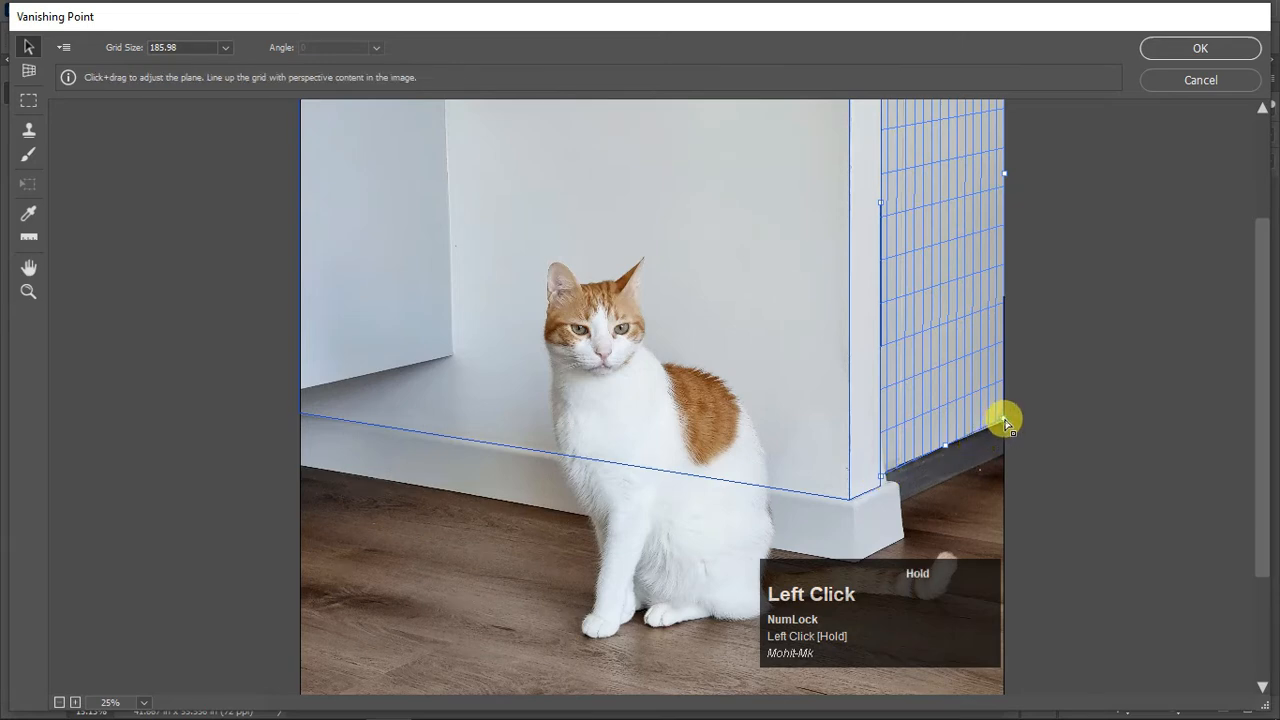
pyautogui.moveTo(1005, 423); pyautogui.dragTo(1003, 423)
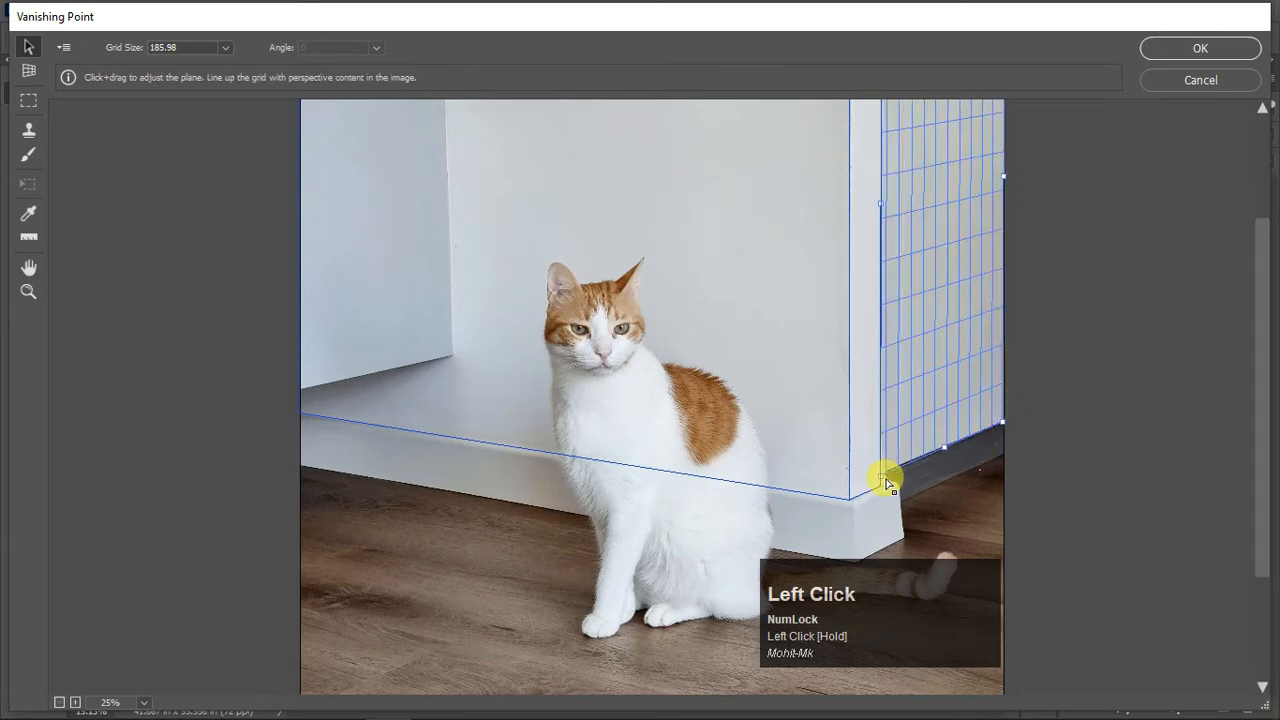
pyautogui.moveTo(880, 480); pyautogui.dragTo(883, 466)
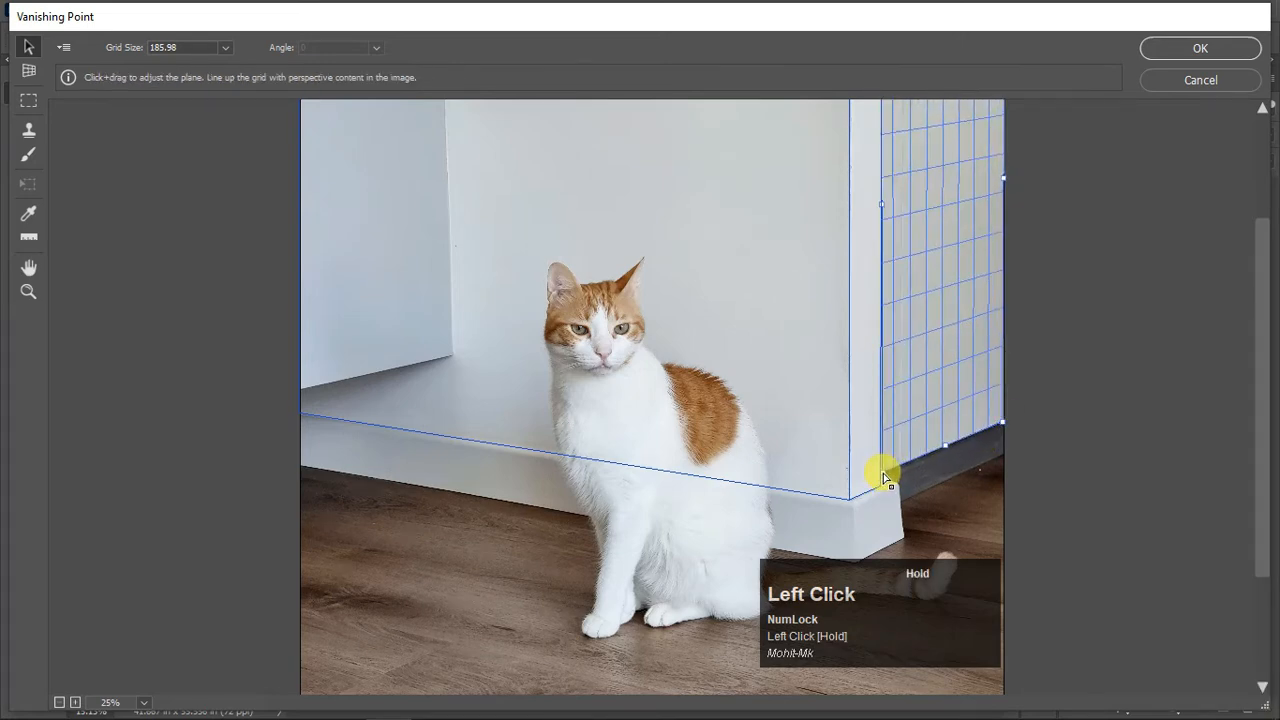
pyautogui.scroll(2, 910, 382)
pyautogui.scroll(-5, 562, 376)
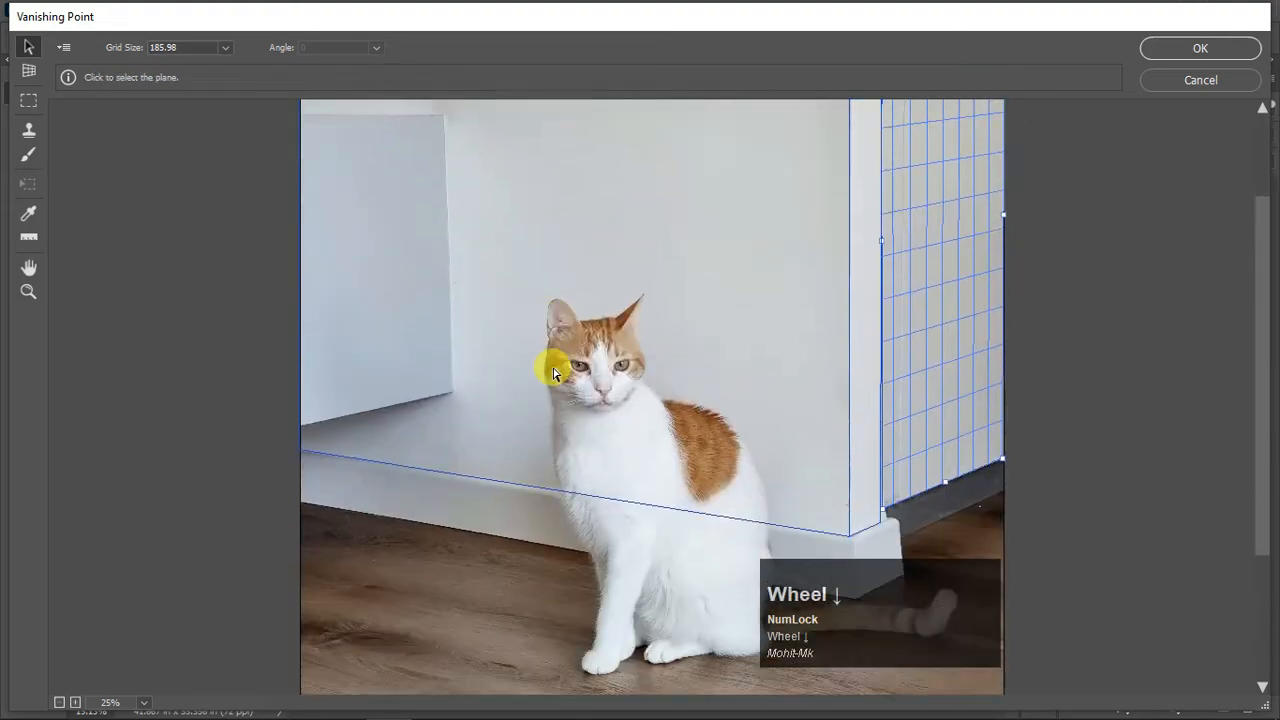
pyautogui.click(569, 530)
pyautogui.scroll(2, 898, 296)
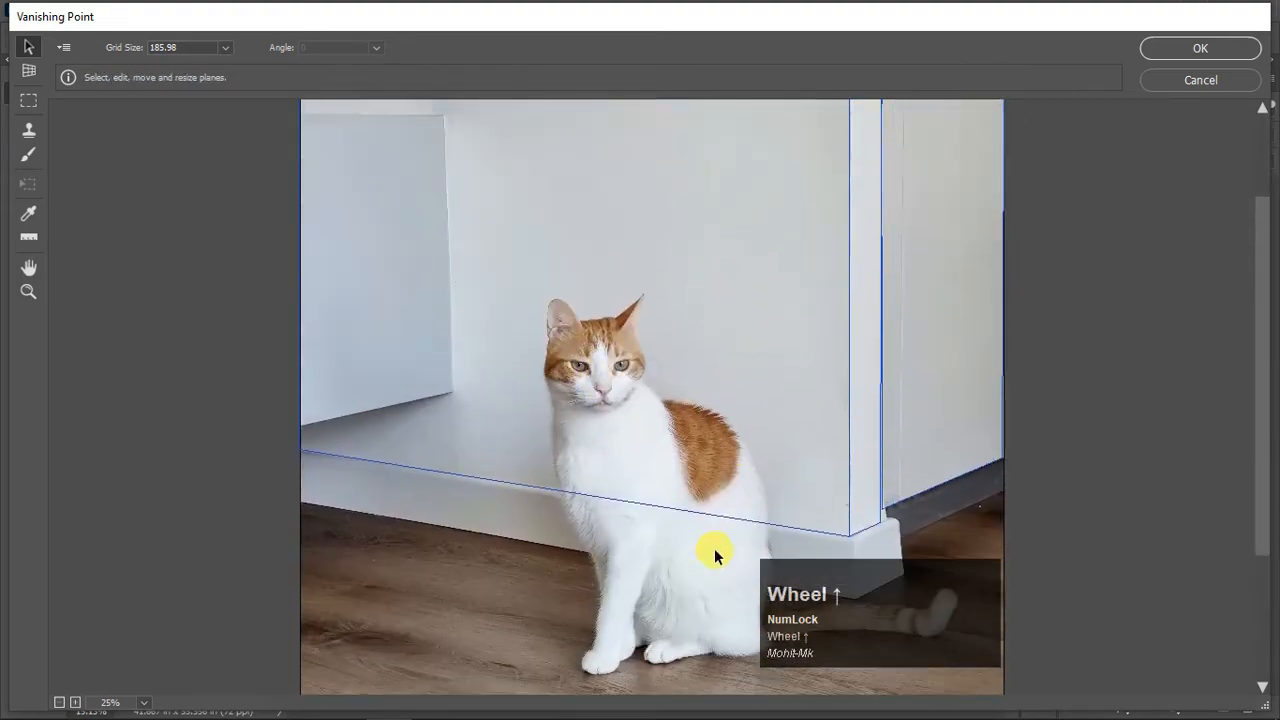
pyautogui.click(1198, 50)
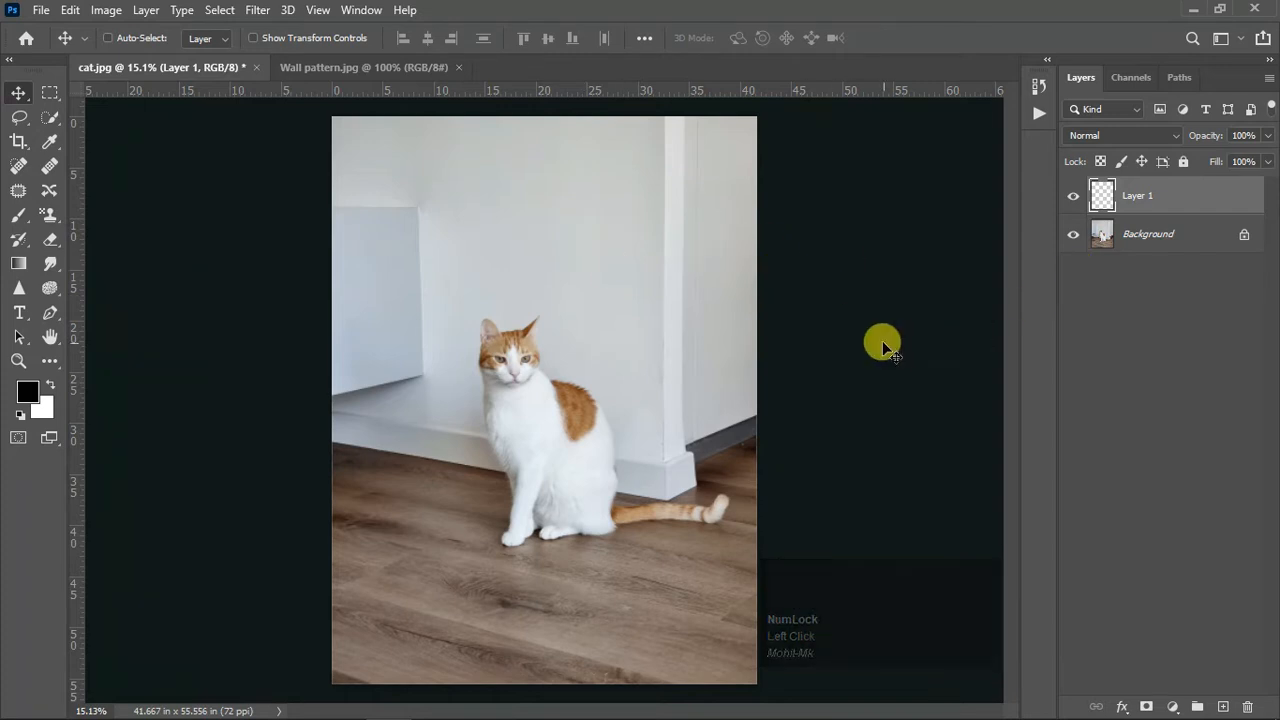
# Step: Copy the entire Wall pattern.jpg image and return to the cat.jpg document
pyautogui.click(417, 63)
pyautogui.hotkey('ctrl', 'a')
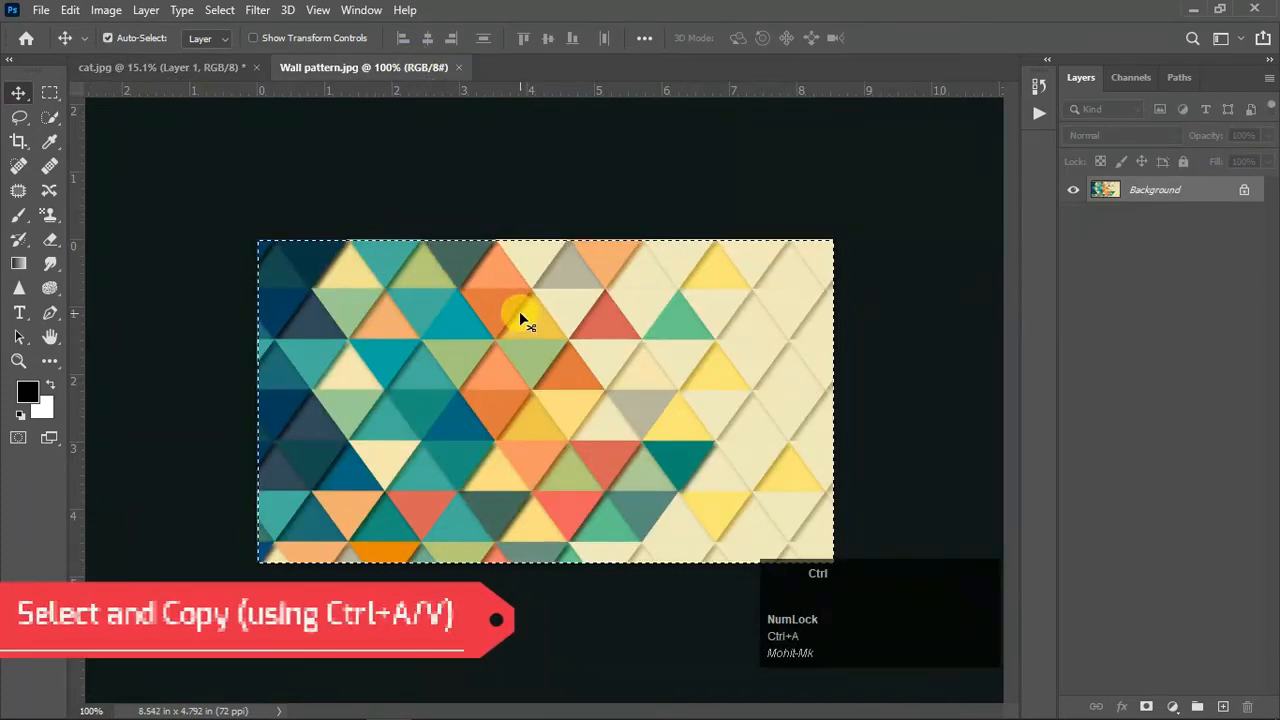
pyautogui.hotkey('ctrl', 'c')
pyautogui.click(183, 68)
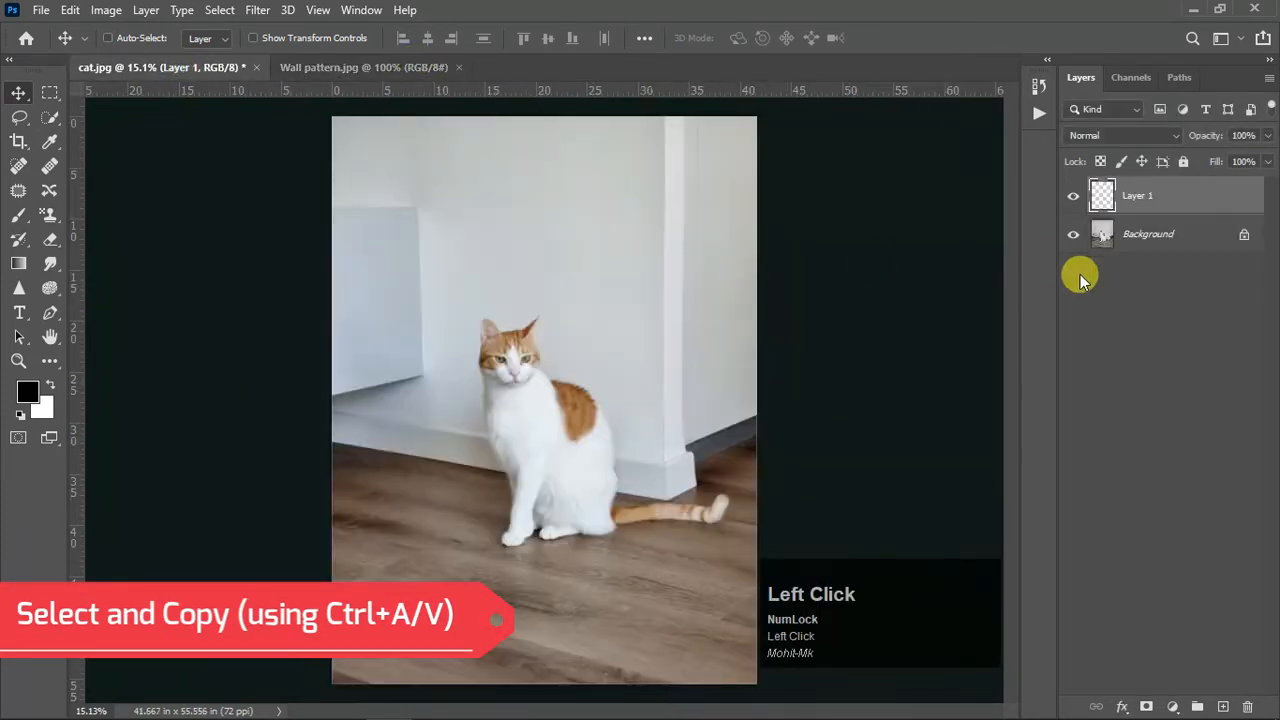
# Step: Open the Vanishing Point filter on Layer 1 and paste the copied wall pattern into it
pyautogui.click(258, 10)
pyautogui.click(381, 204)
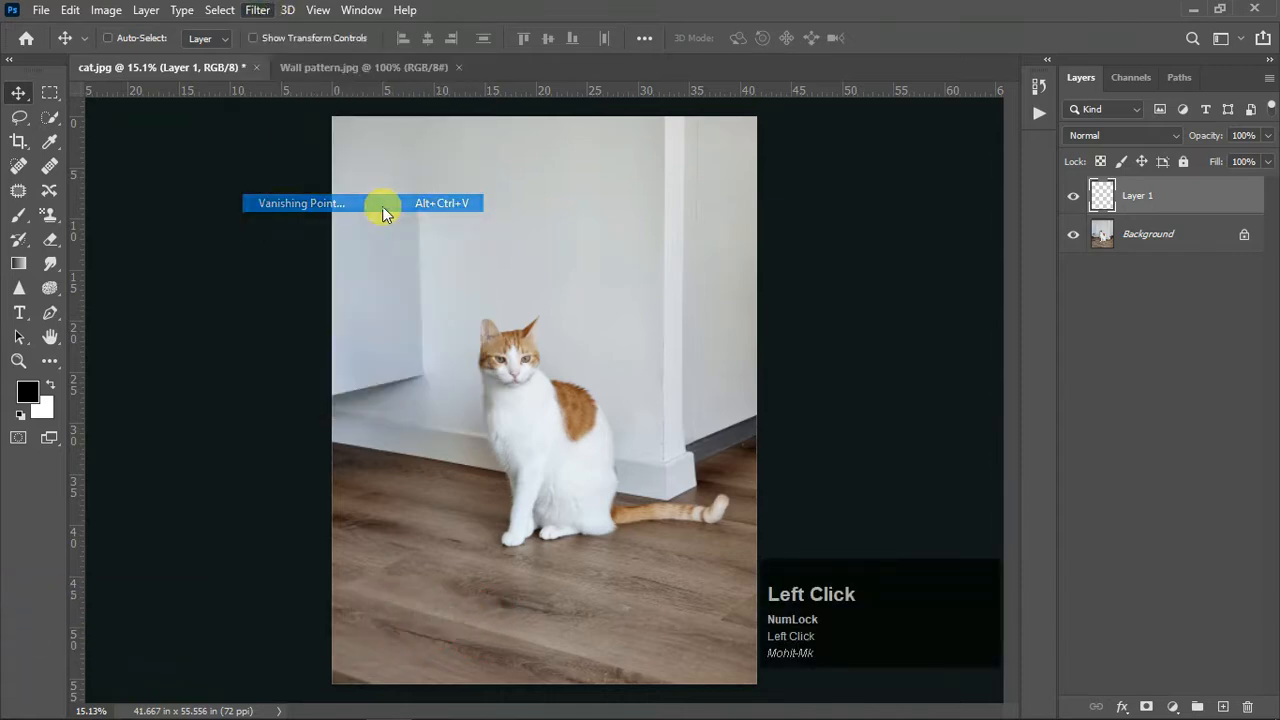
pyautogui.click(588, 528)
pyautogui.hotkey('ctrl', 'v')
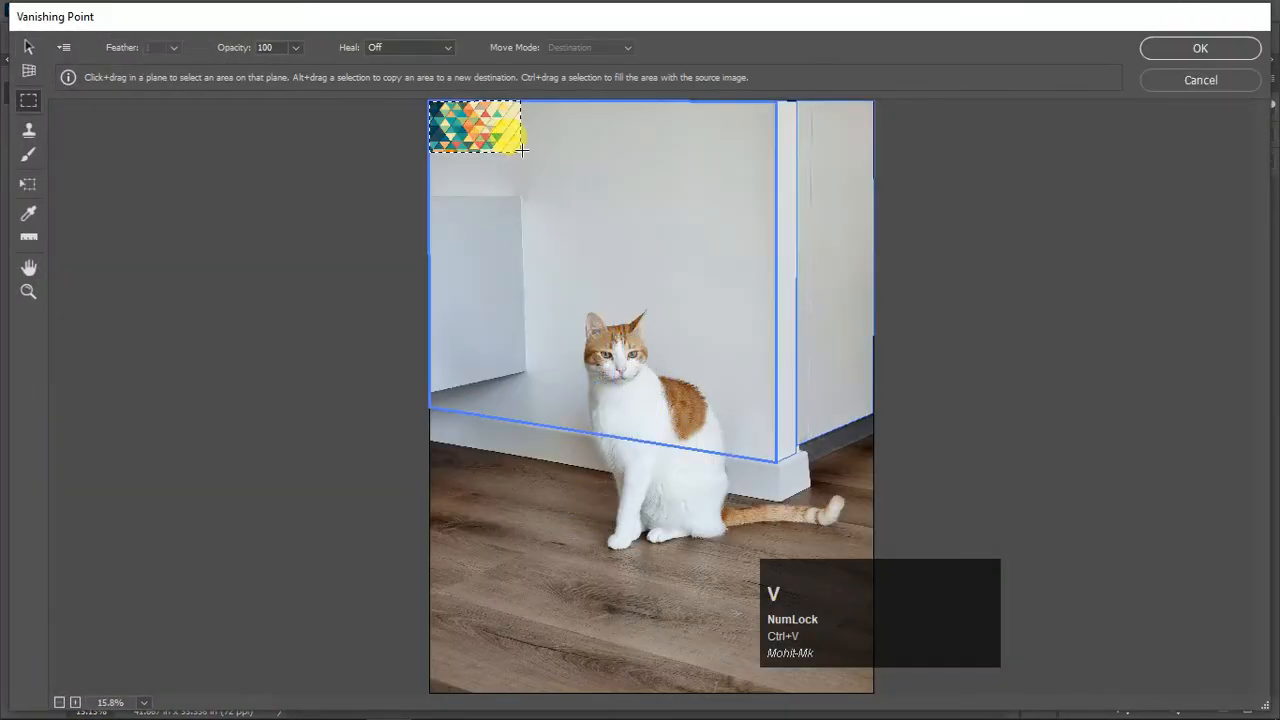
# Step: Move the pasted pattern onto the front wall plane and scale it to cover the whole plane
pyautogui.moveTo(500, 130); pyautogui.dragTo(779, 476)
pyautogui.hotkey('ctrl', 't')
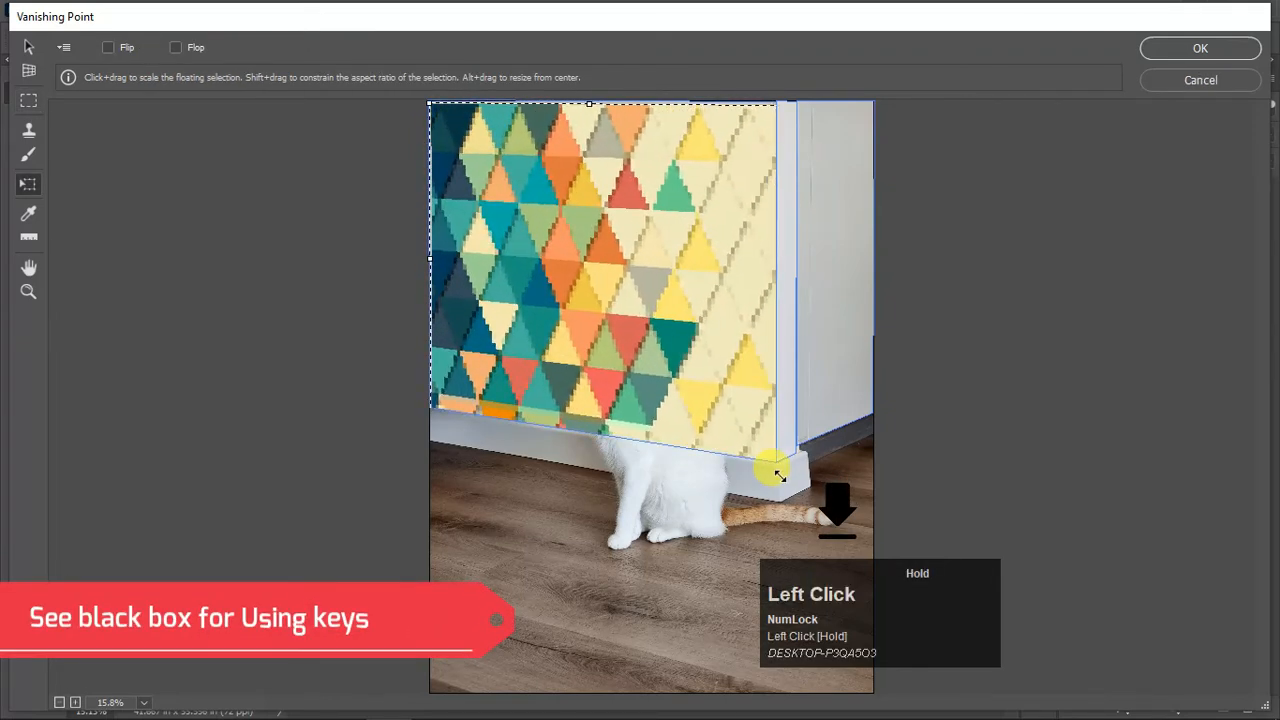
pyautogui.moveTo(429, 104); pyautogui.dragTo(419, 101)
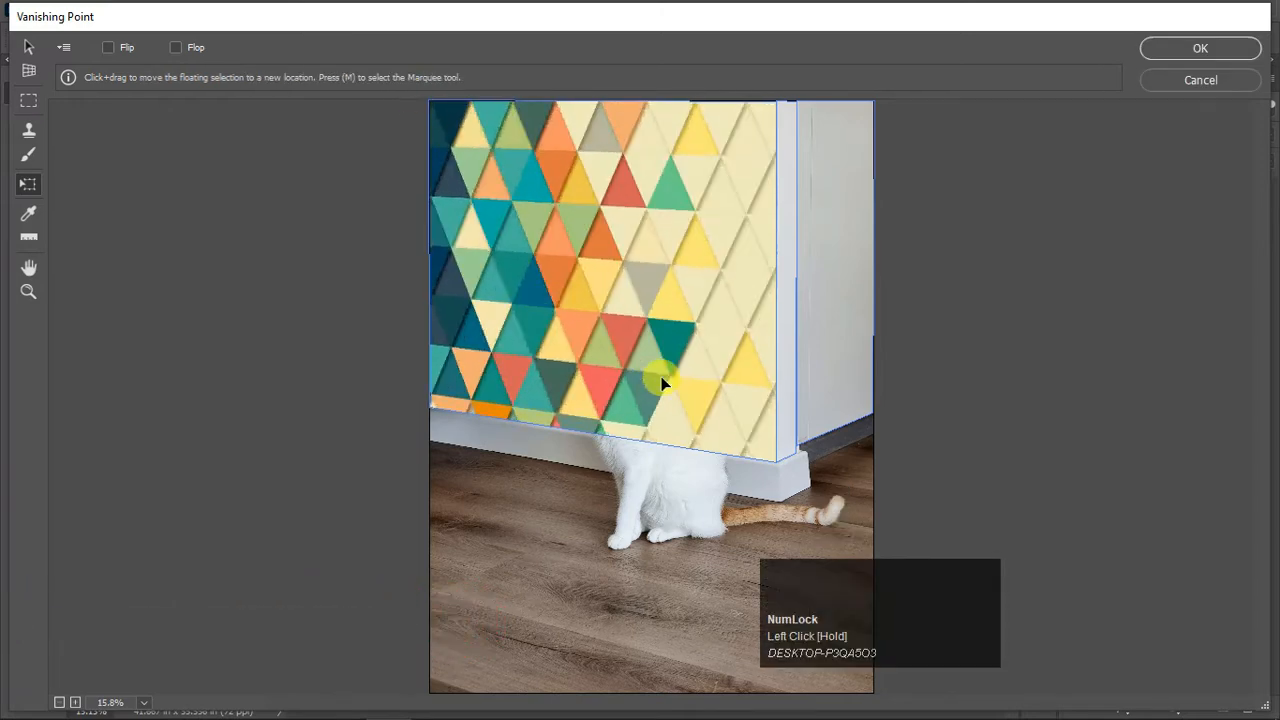
# Step: Duplicate the triangle pattern from the front wall onto the side wall plane and resize it to cover the whole plane
pyautogui.keyDown('alt'); pyautogui.moveTo(663, 371); pyautogui.dragTo(890, 322); pyautogui.keyUp('alt')
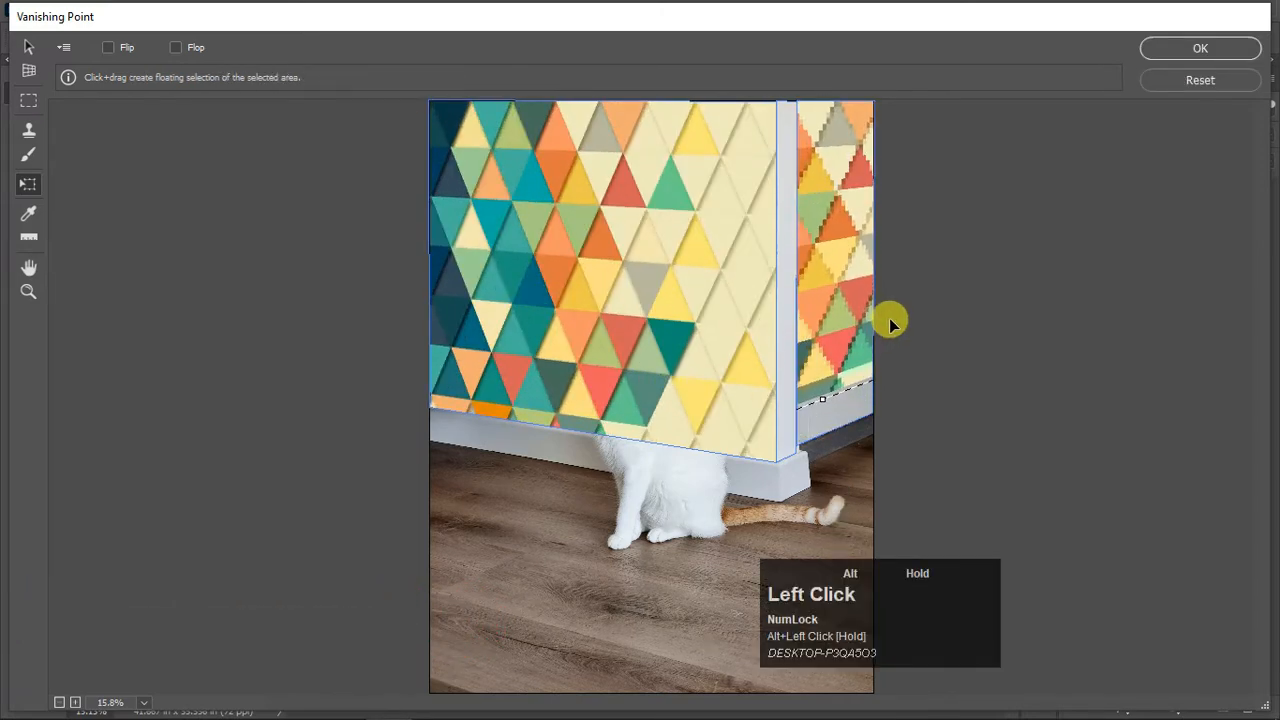
pyautogui.moveTo(828, 401); pyautogui.dragTo(827, 435)
pyautogui.moveTo(848, 334); pyautogui.dragTo(944, 304)
pyautogui.moveTo(846, 286); pyautogui.dragTo(849, 426)
pyautogui.moveTo(853, 382)
pyautogui.mouseDown()
pyautogui.moveTo(866, 367)
pyautogui.moveTo(826, 337)
pyautogui.moveTo(866, 380)
pyautogui.mouseUp()
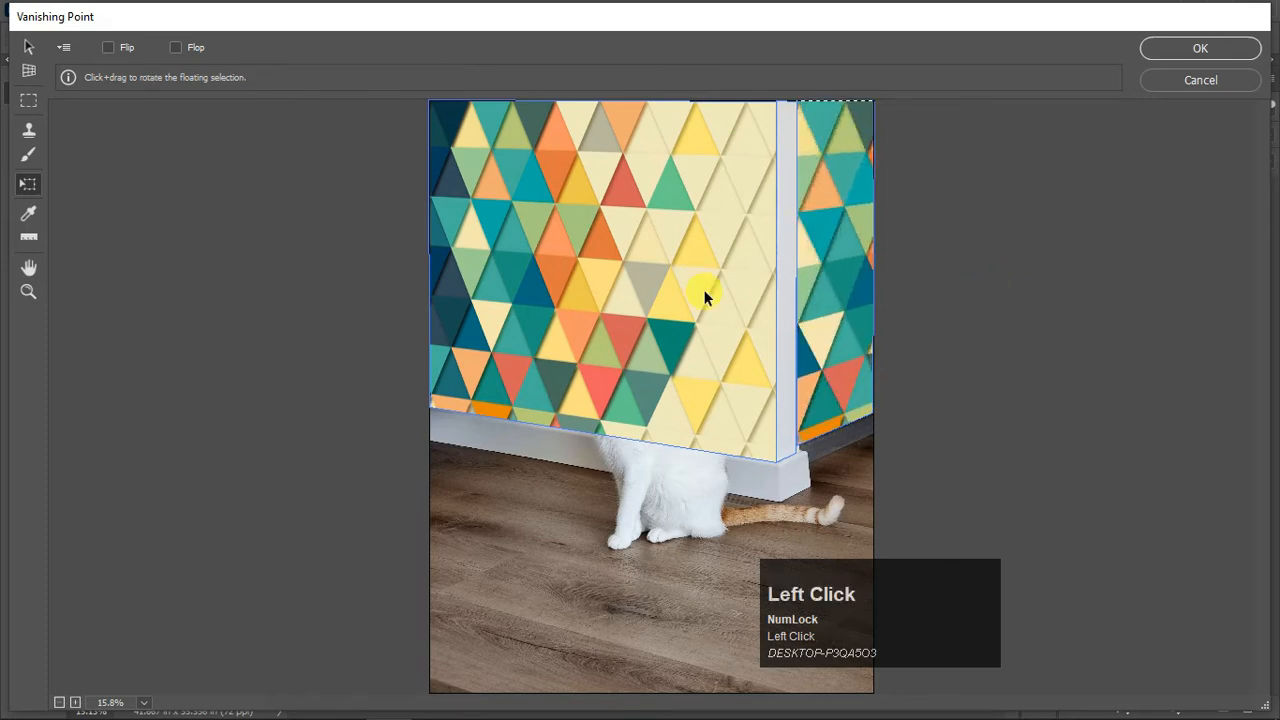
# Step: Paste another copy of the wall pattern, shrink it and move it onto the narrow corner strip between the two walls
pyautogui.click(29, 47)
pyautogui.click(559, 250)
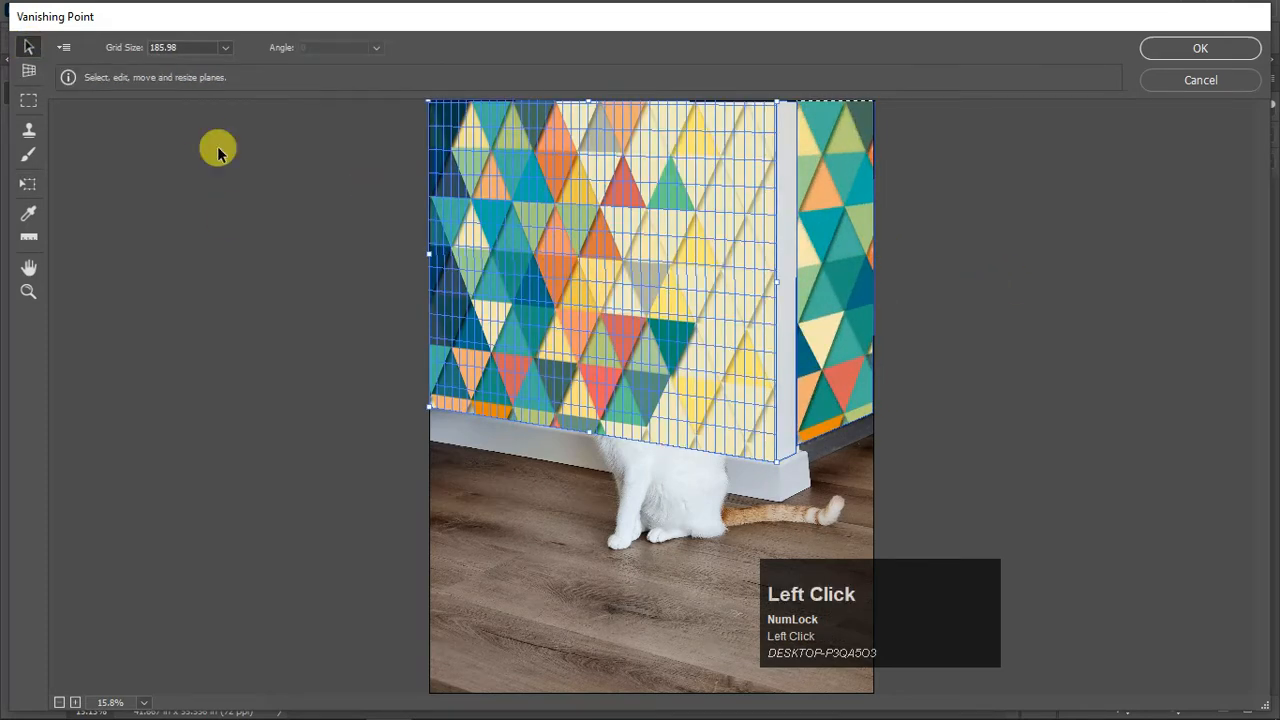
pyautogui.click(288, 254)
pyautogui.hotkey('ctrl', 'v')
pyautogui.moveTo(622, 295); pyautogui.dragTo(646, 433)
pyautogui.hotkey('ctrl', 't')
pyautogui.moveTo(570, 510); pyautogui.dragTo(789, 158)
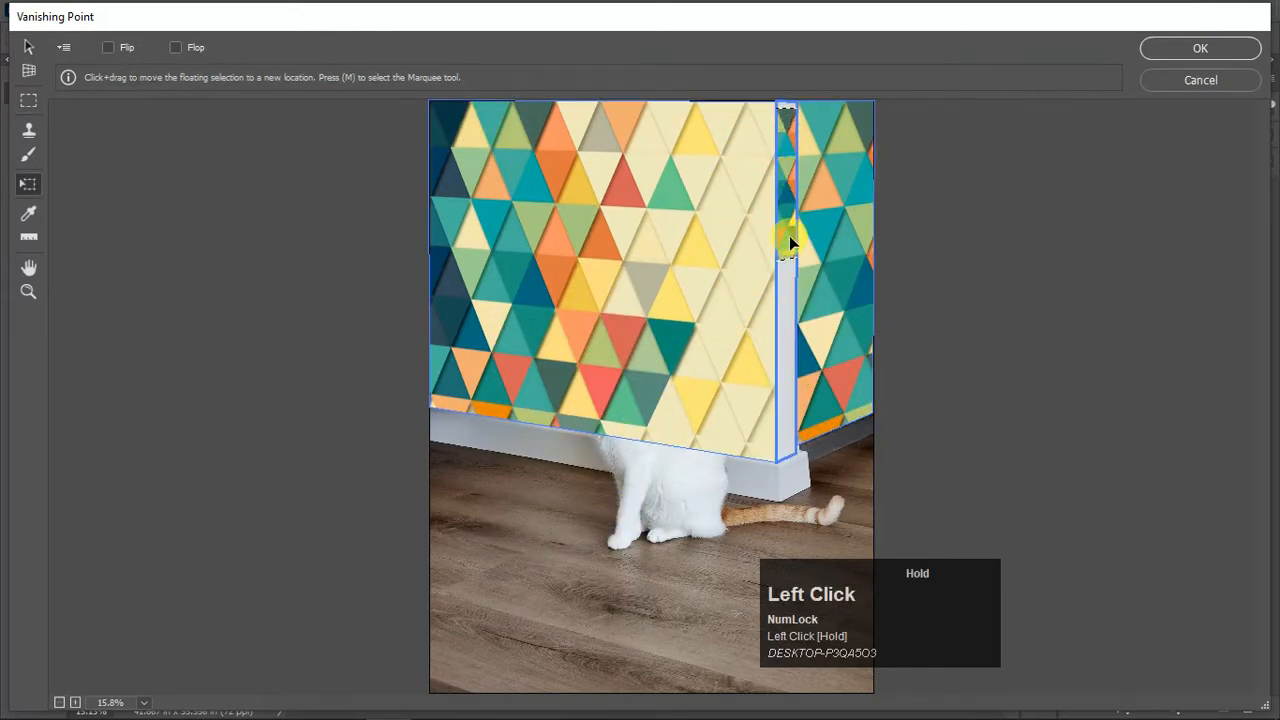
# Step: Fit the pattern copy to the full height of the narrow corner strip and apply the Vanishing Point filter
pyautogui.moveTo(789, 242); pyautogui.dragTo(756, 449)
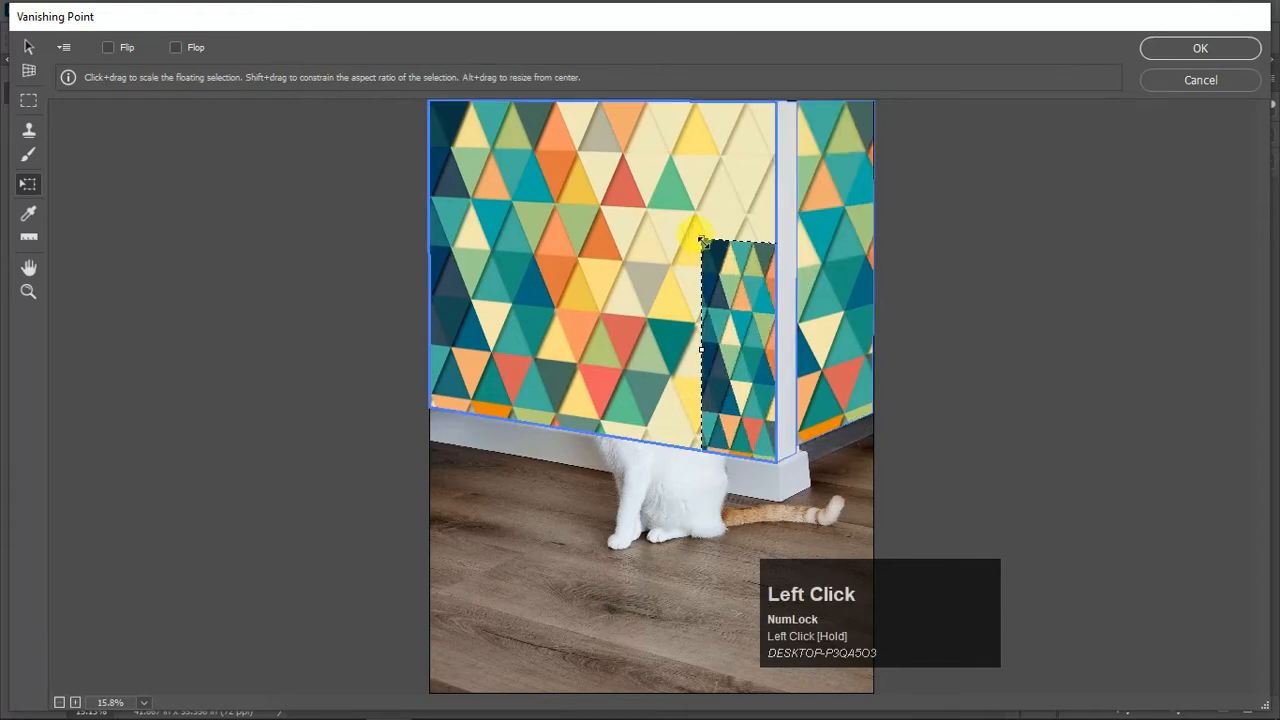
pyautogui.moveTo(703, 241); pyautogui.dragTo(797, 449)
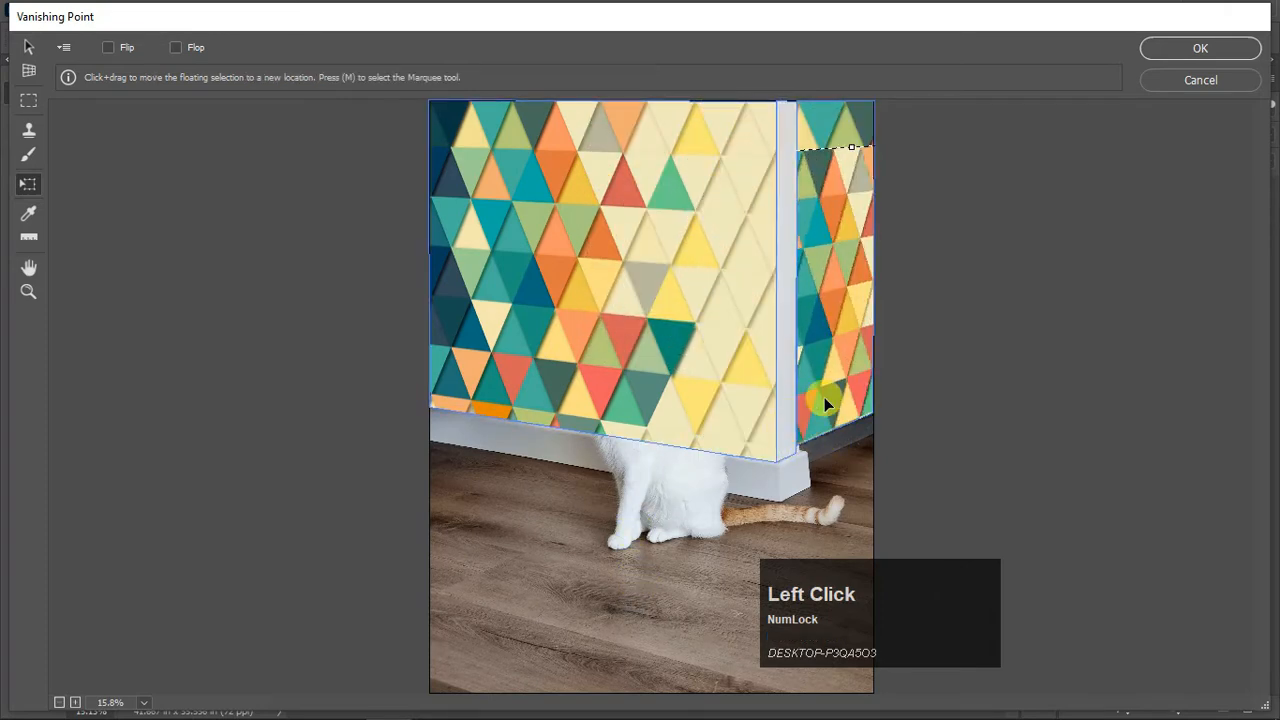
pyautogui.moveTo(826, 404); pyautogui.dragTo(777, 500)
pyautogui.click(1212, 47)
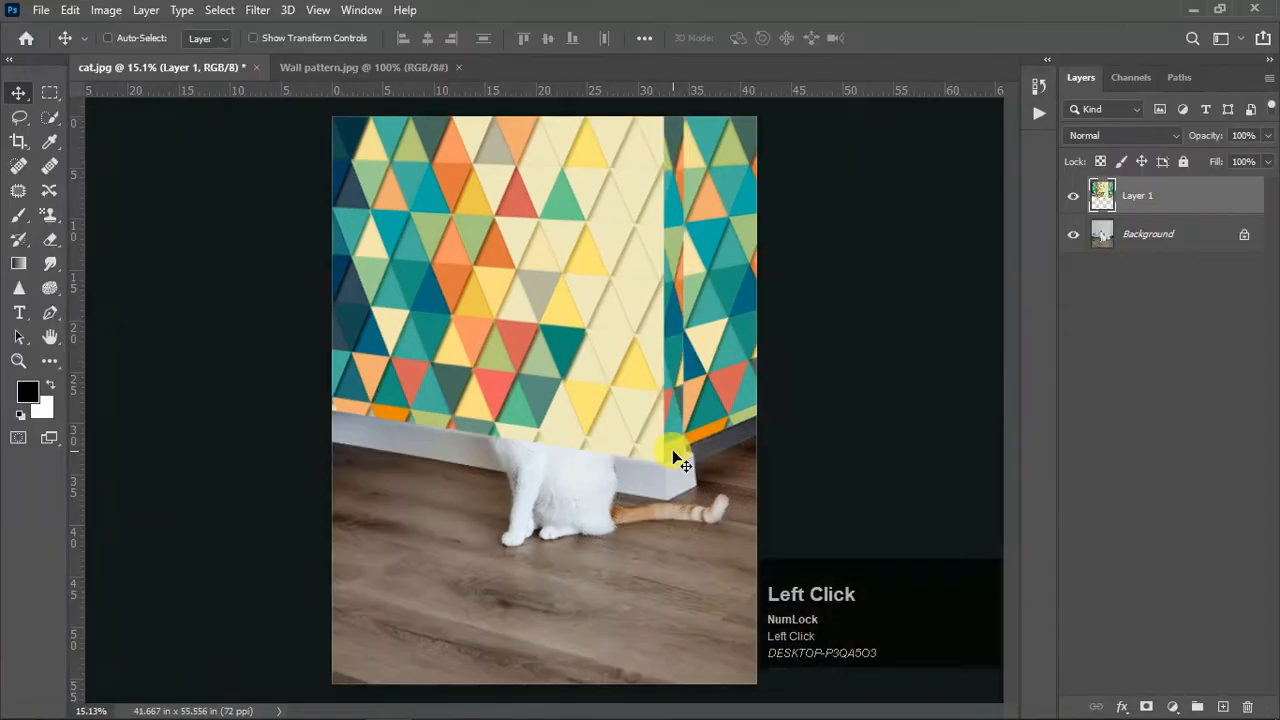
# Step: Select the cat on the Background layer with the Quick Selection tool and mask that area out of Layer 1
pyautogui.click(1100, 234)
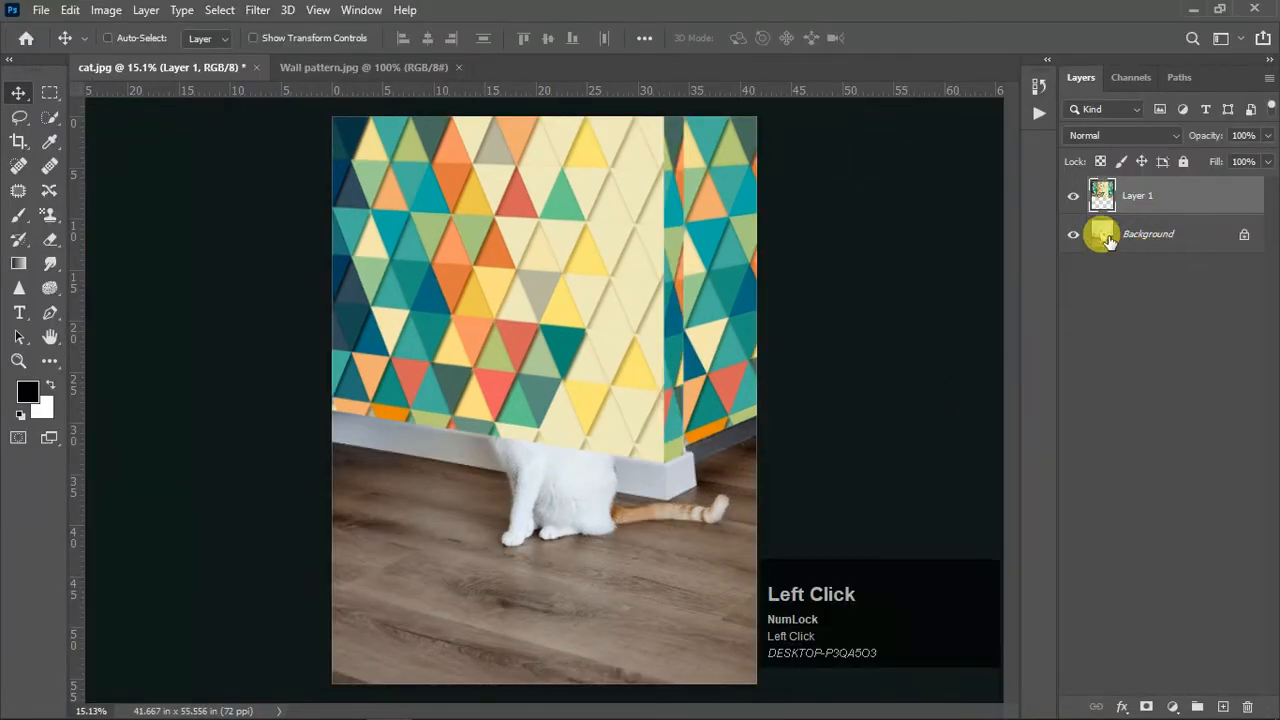
pyautogui.click(52, 121)
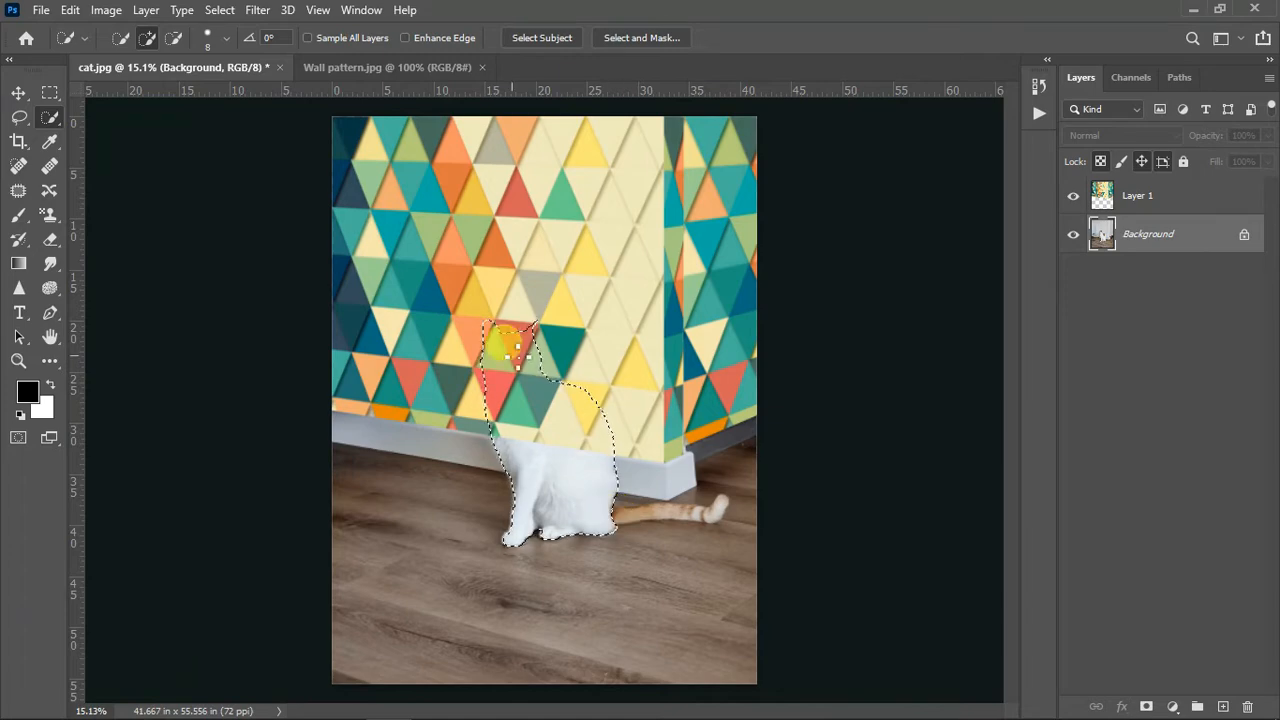
pyautogui.click(1160, 196)
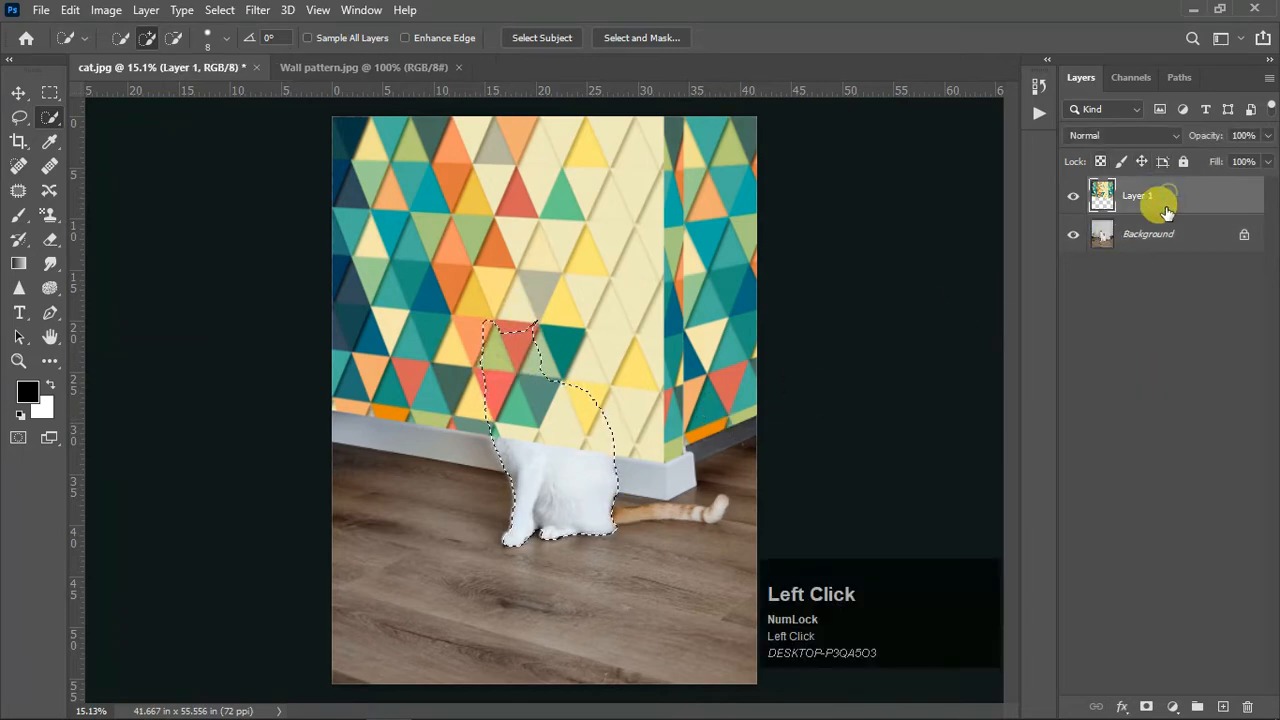
pyautogui.keyDown('alt'); pyautogui.click(1146, 706); pyautogui.keyUp('alt')
pyautogui.scroll(-4, 500, 371)
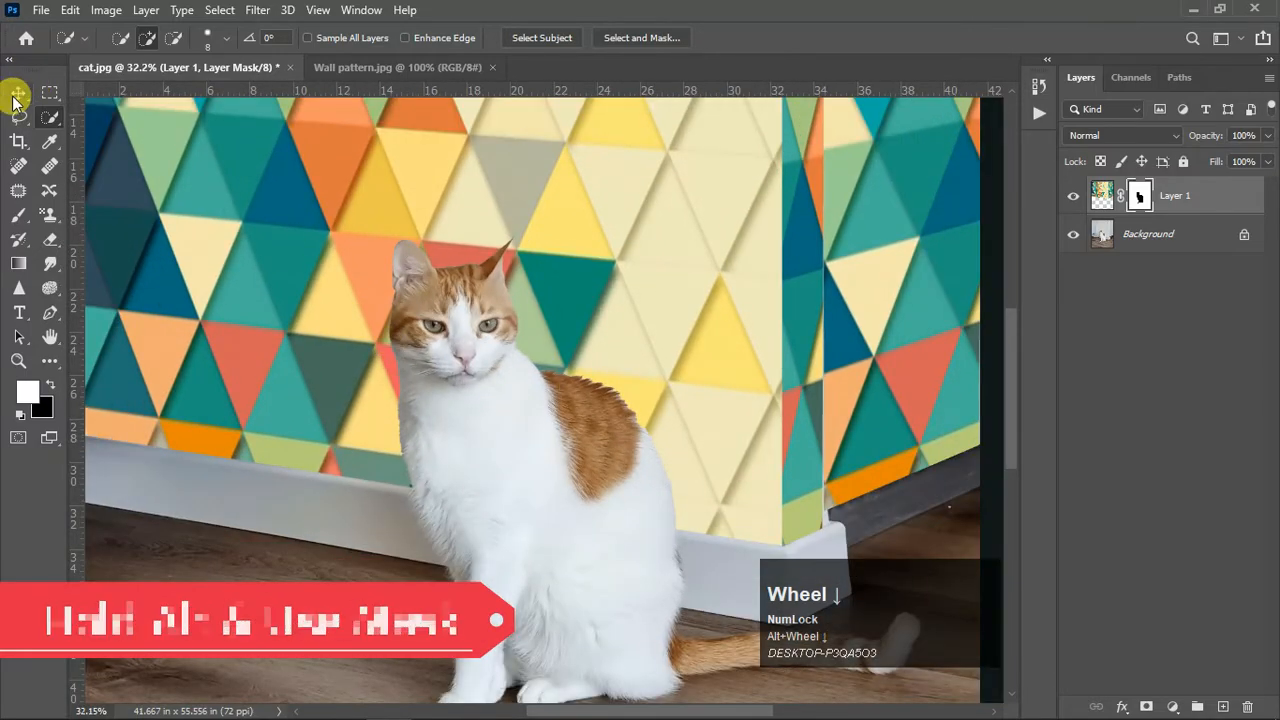
# Step: Set Layer 1's blend mode to Multiply
pyautogui.click(18, 92)
pyautogui.scroll(-3, 845, 420)
pyautogui.scroll(2, 845, 420)
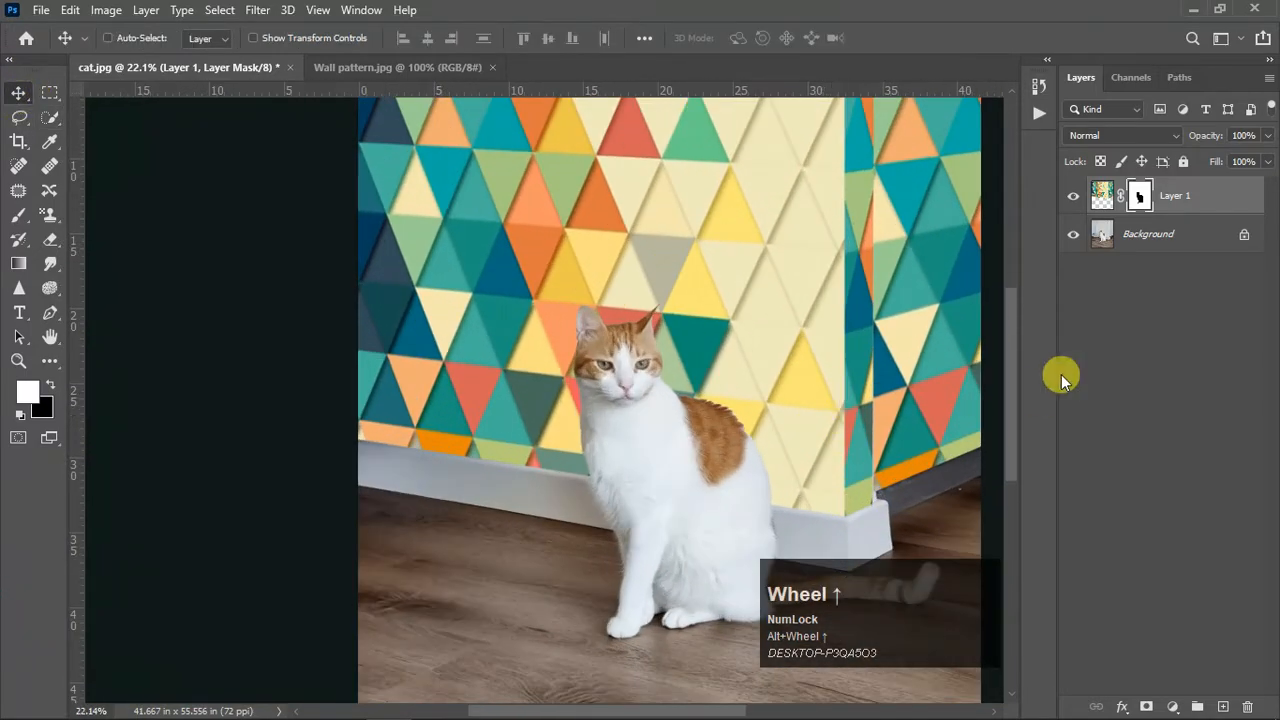
pyautogui.click(1125, 138)
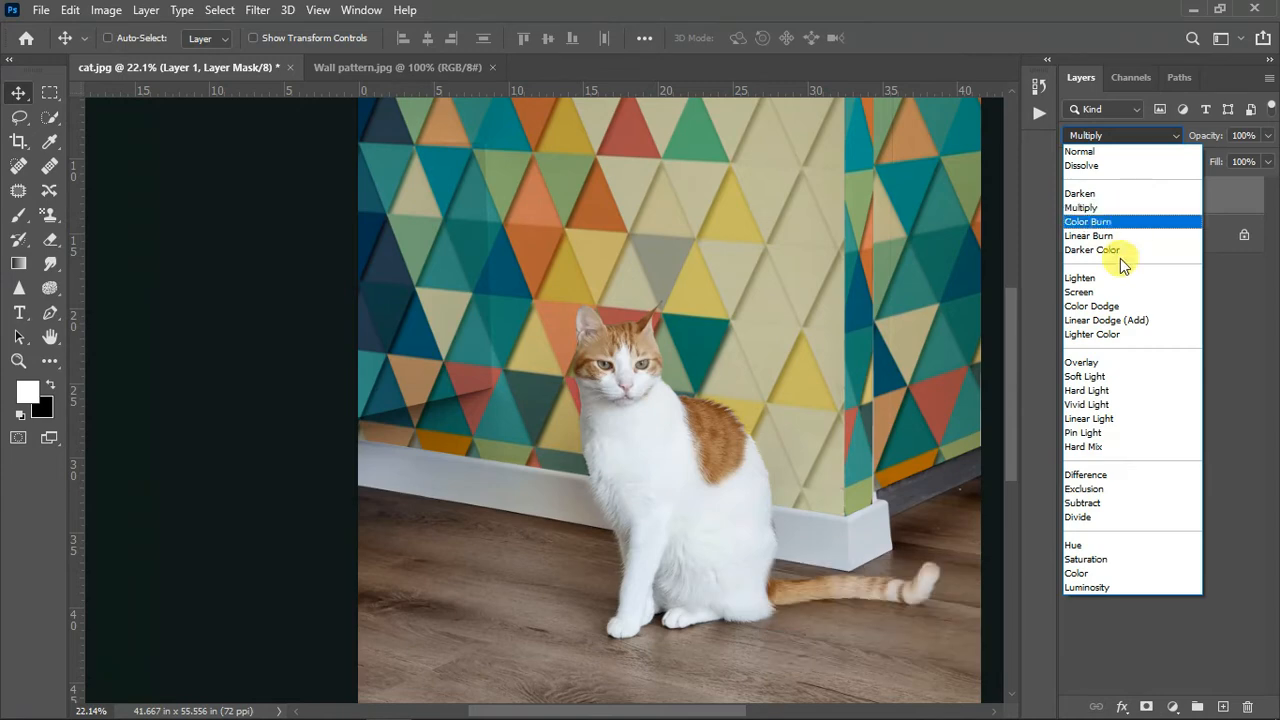
pyautogui.click(1102, 204)
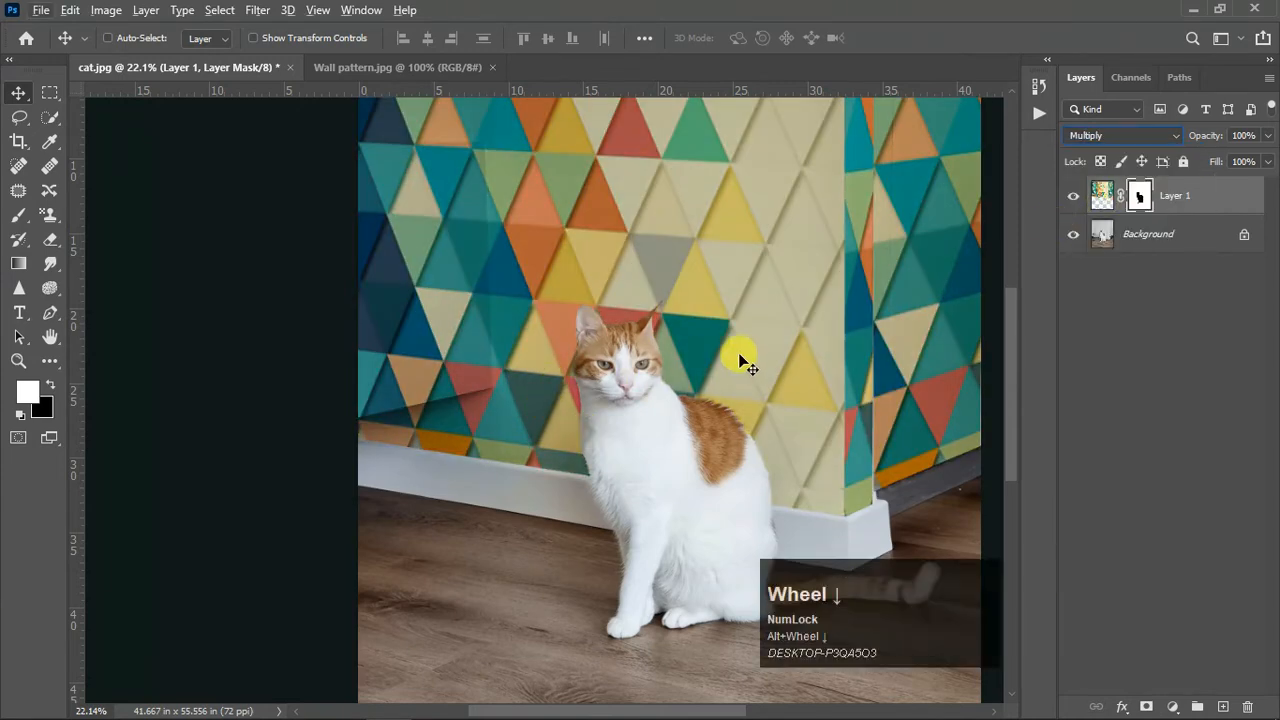
# Step: Lower Layer 1's opacity to 26% so the white cabinet's edges show through the pattern
pyautogui.scroll(-2, 834, 371)
pyautogui.click(1092, 234)
pyautogui.scroll(3, 420, 257)
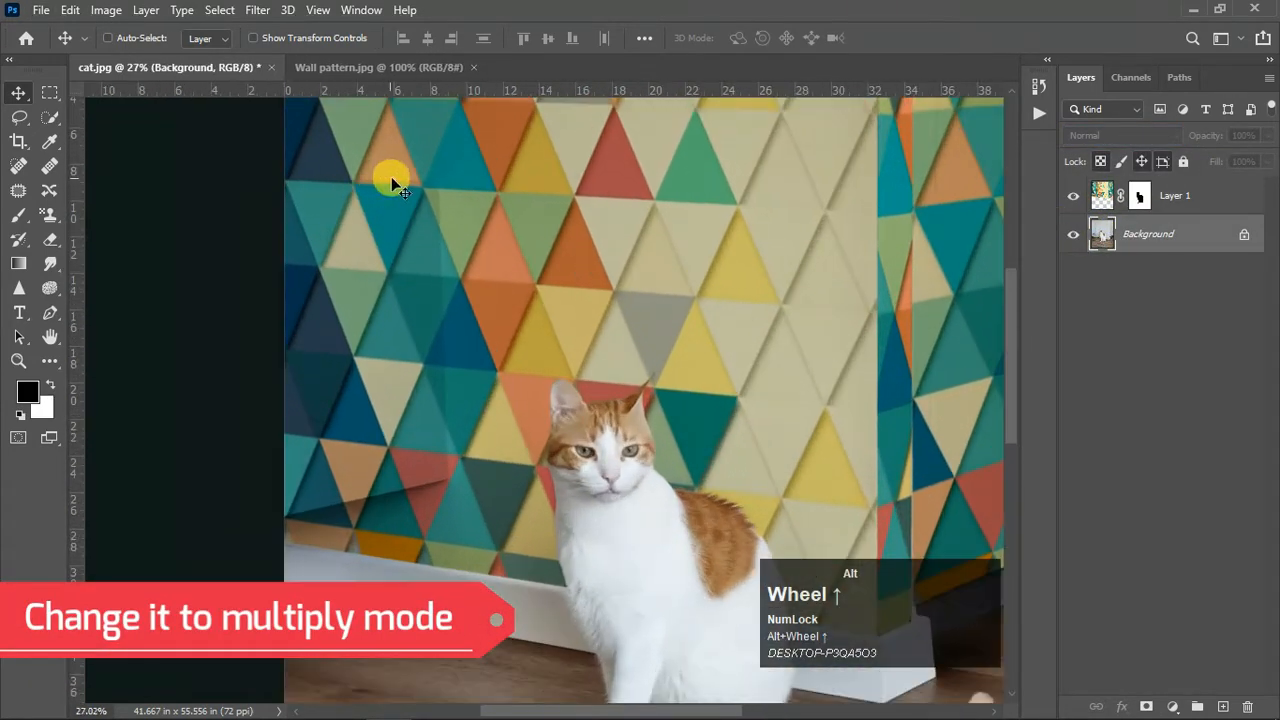
pyautogui.click(1185, 197)
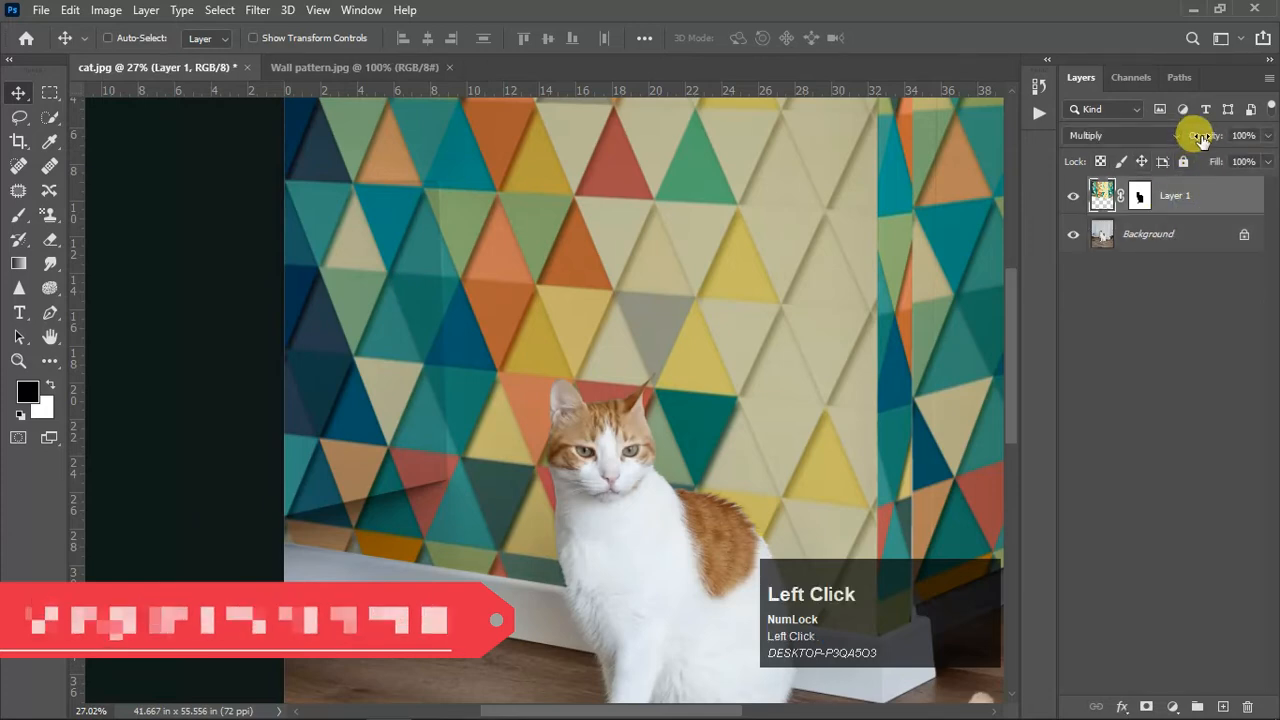
pyautogui.moveTo(1196, 134)
pyautogui.mouseDown()
pyautogui.moveTo(1137, 138)
pyautogui.moveTo(1193, 150)
pyautogui.mouseUp()
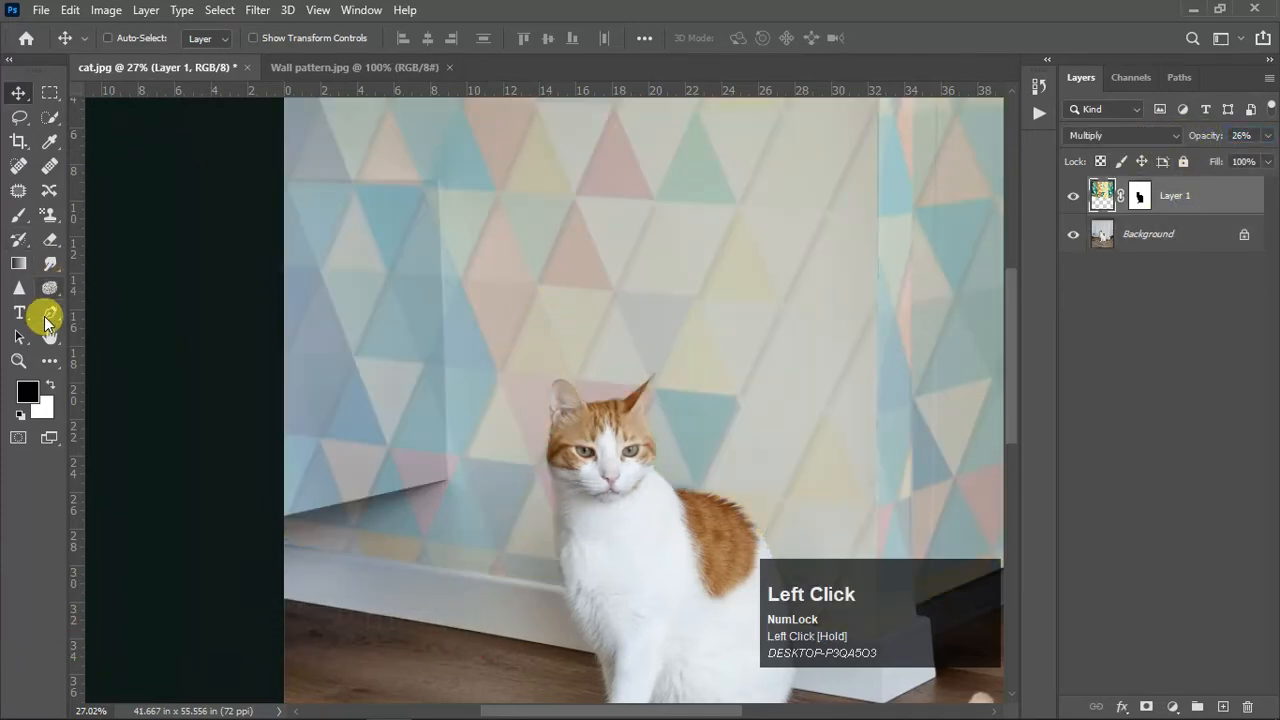
# Step: Trace the white cabinet at the image's left edge with a closed Pen path and convert the path to a selection
pyautogui.click(44, 316)
pyautogui.scroll(3, 300, 184)
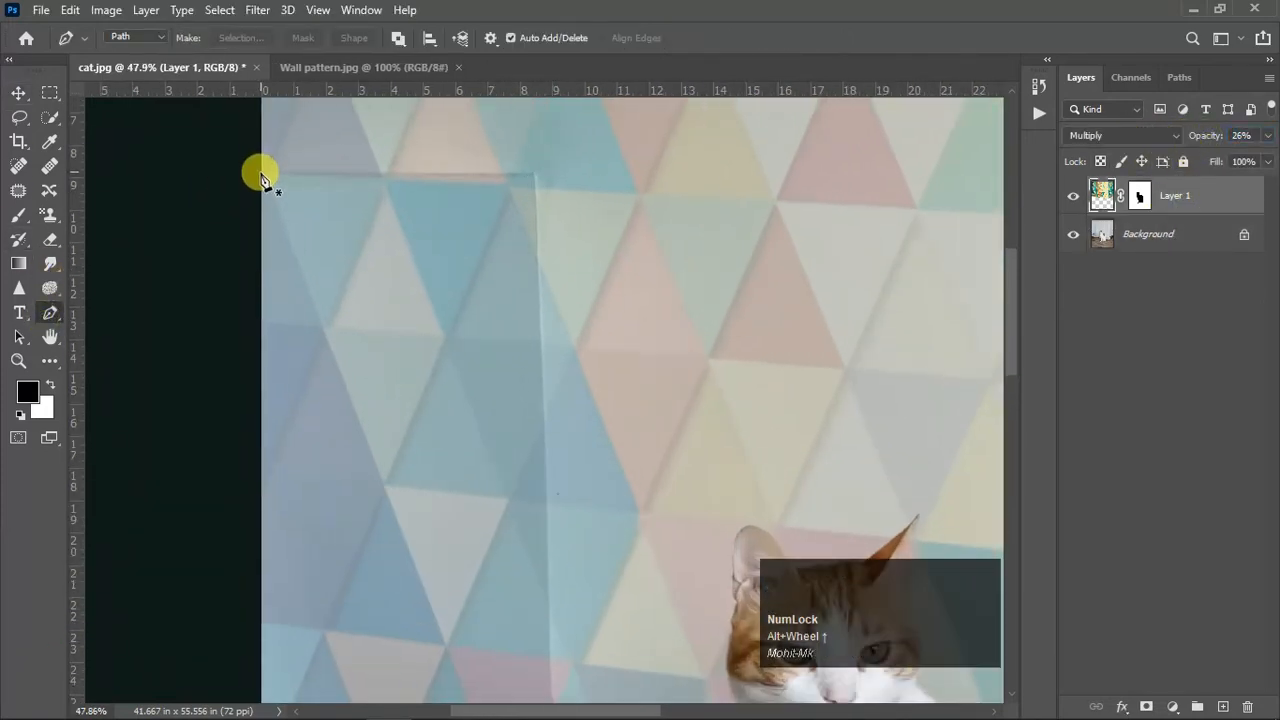
pyautogui.click(259, 175)
pyautogui.scroll(-3, 530, 170)
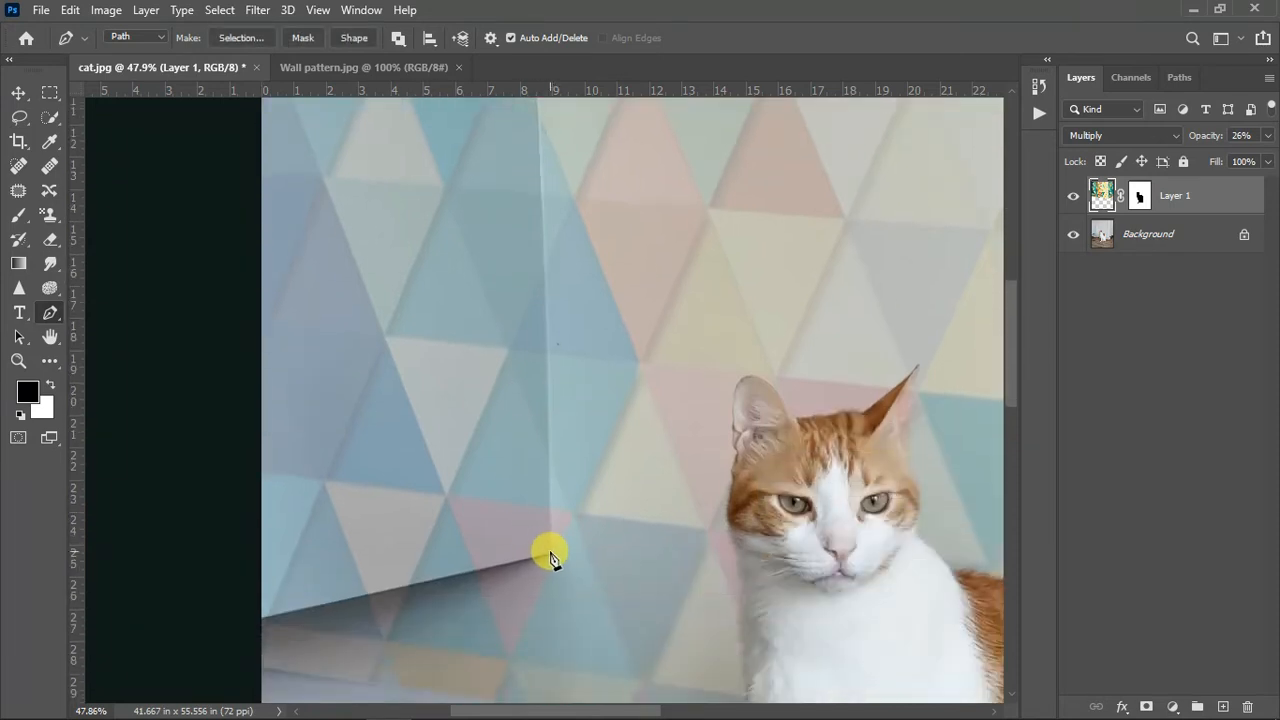
pyautogui.click(549, 548)
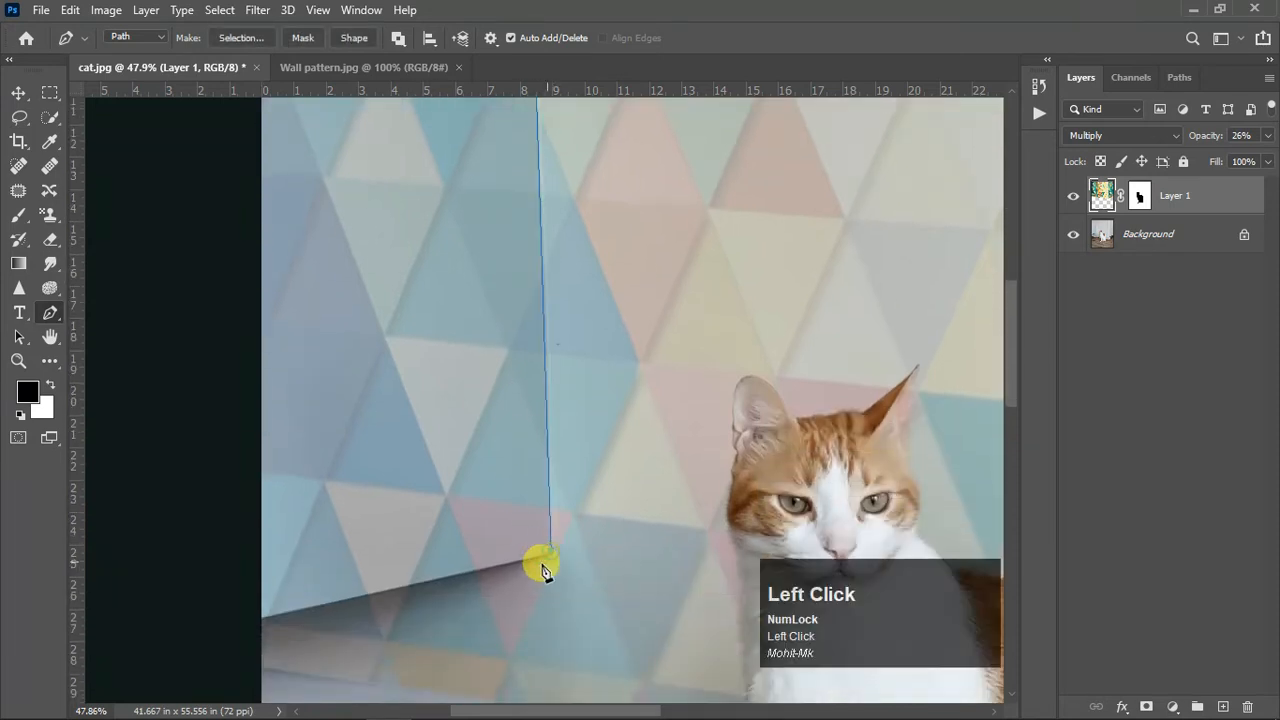
pyautogui.click(261, 618)
pyautogui.scroll(3, 270, 184)
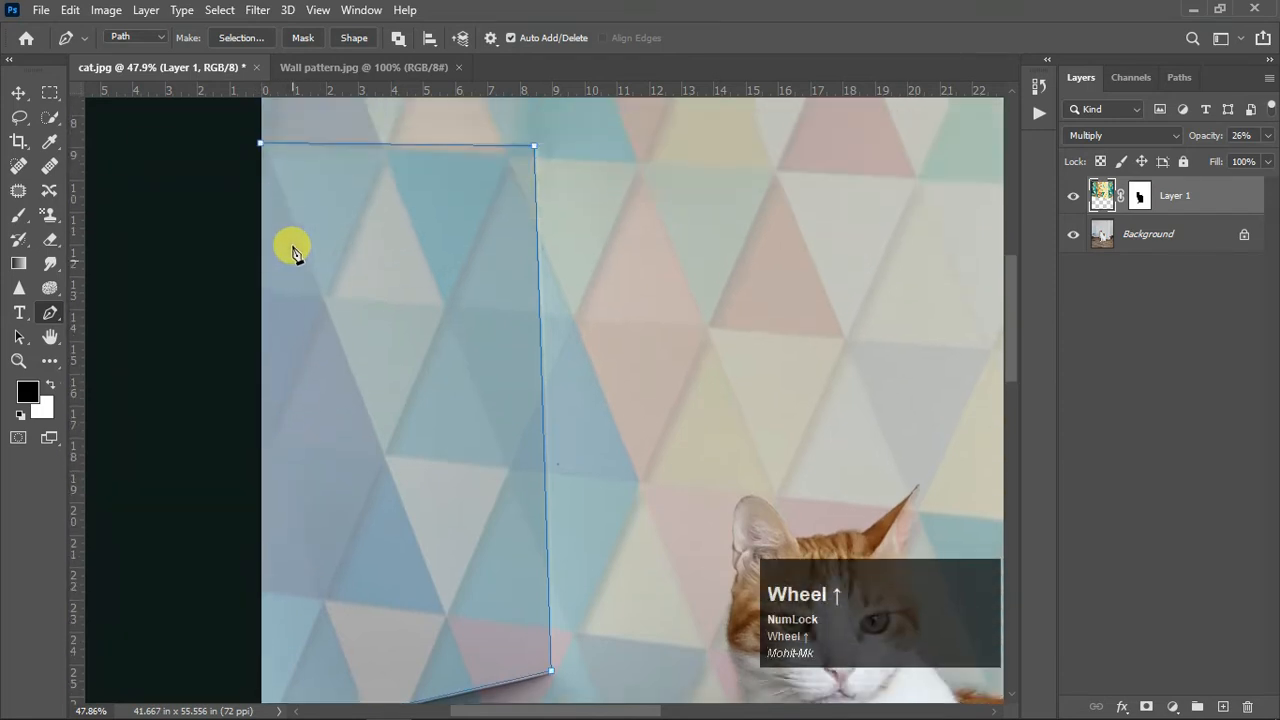
pyautogui.click(262, 178)
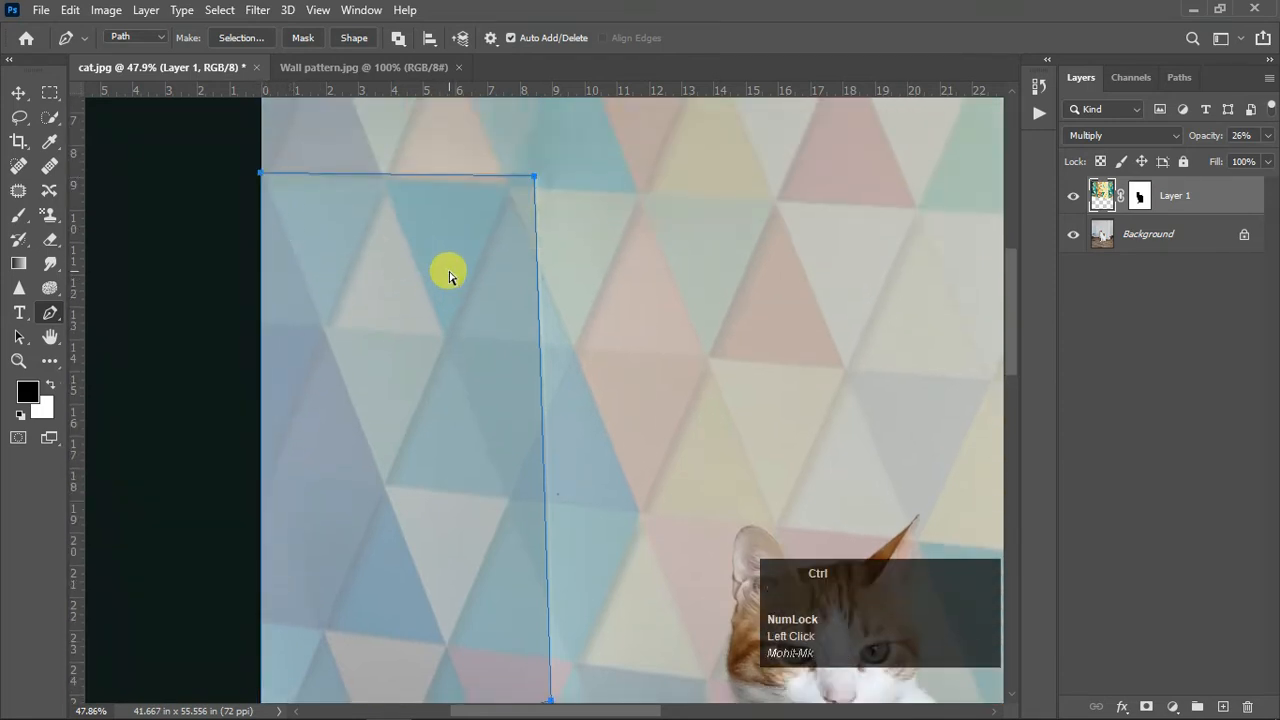
pyautogui.hotkey('ctrl', 'Return')
# Step: Fill the selected cabinet area on Layer 1's mask with black to hide the pattern there, and deselect
pyautogui.click(1140, 195)
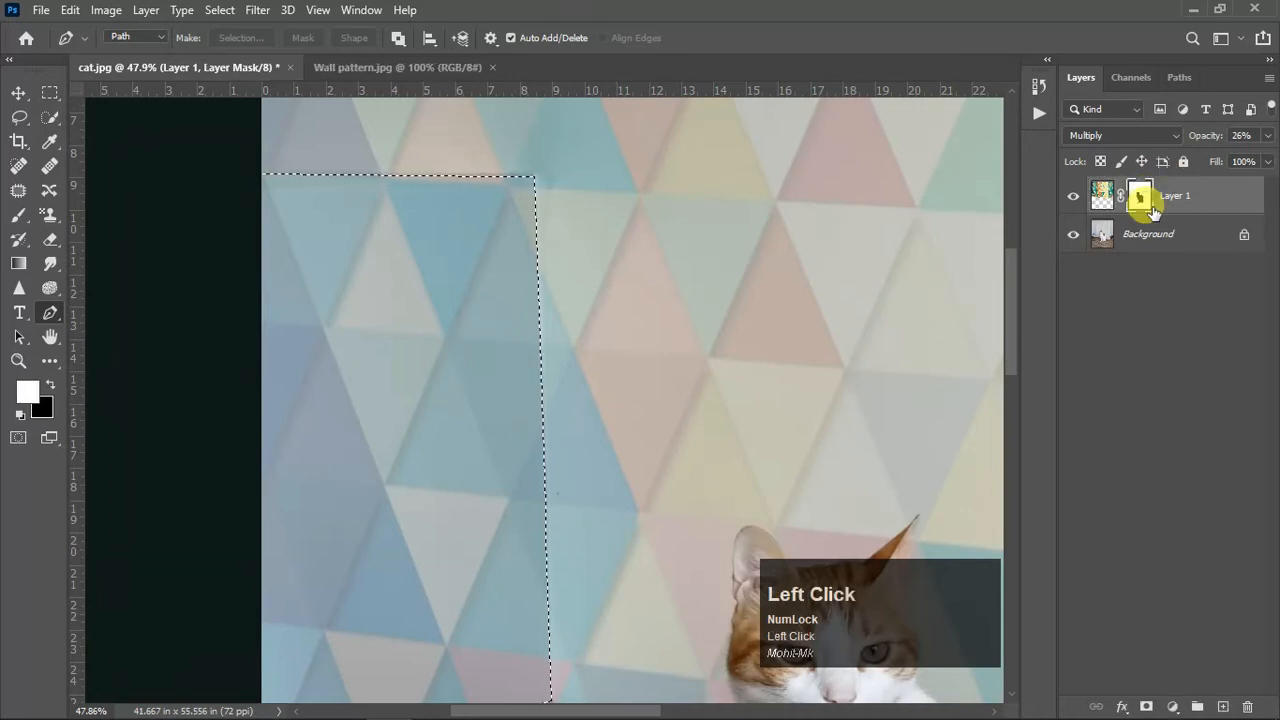
pyautogui.hotkey('ctrl', 'BackSpace')
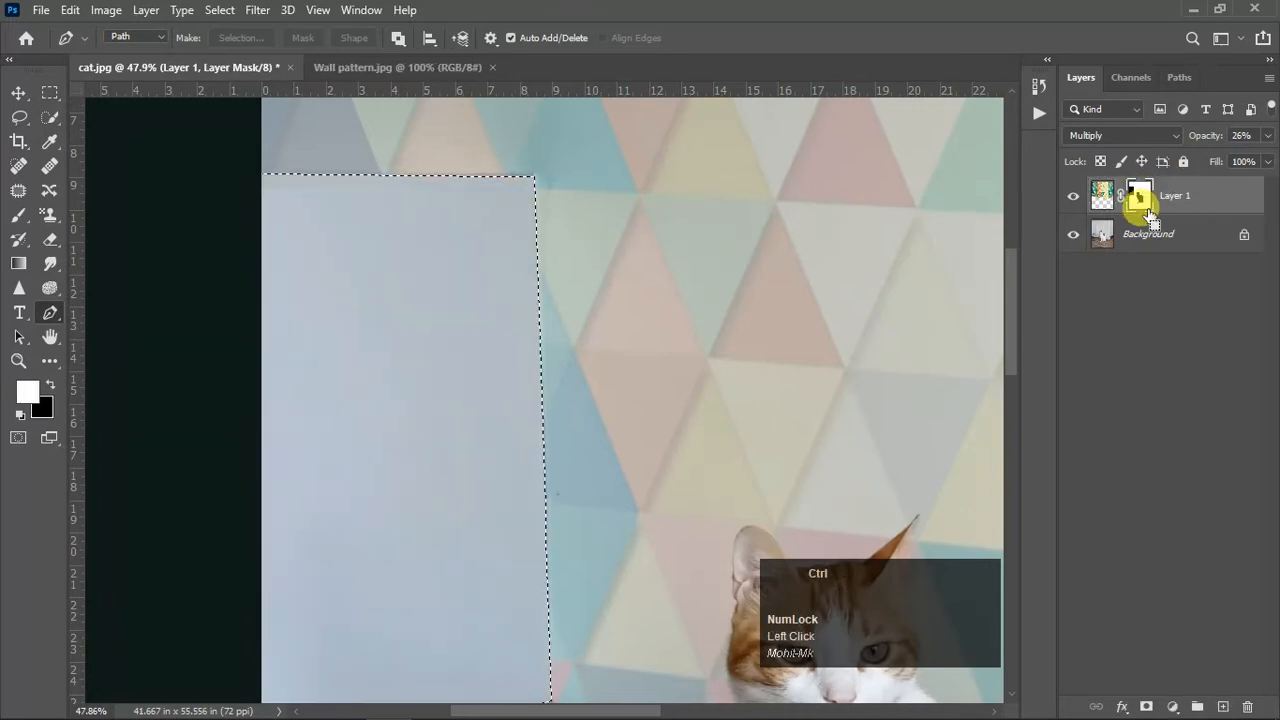
pyautogui.scroll(-1, 585, 343)
pyautogui.scroll(-2, 585, 343)
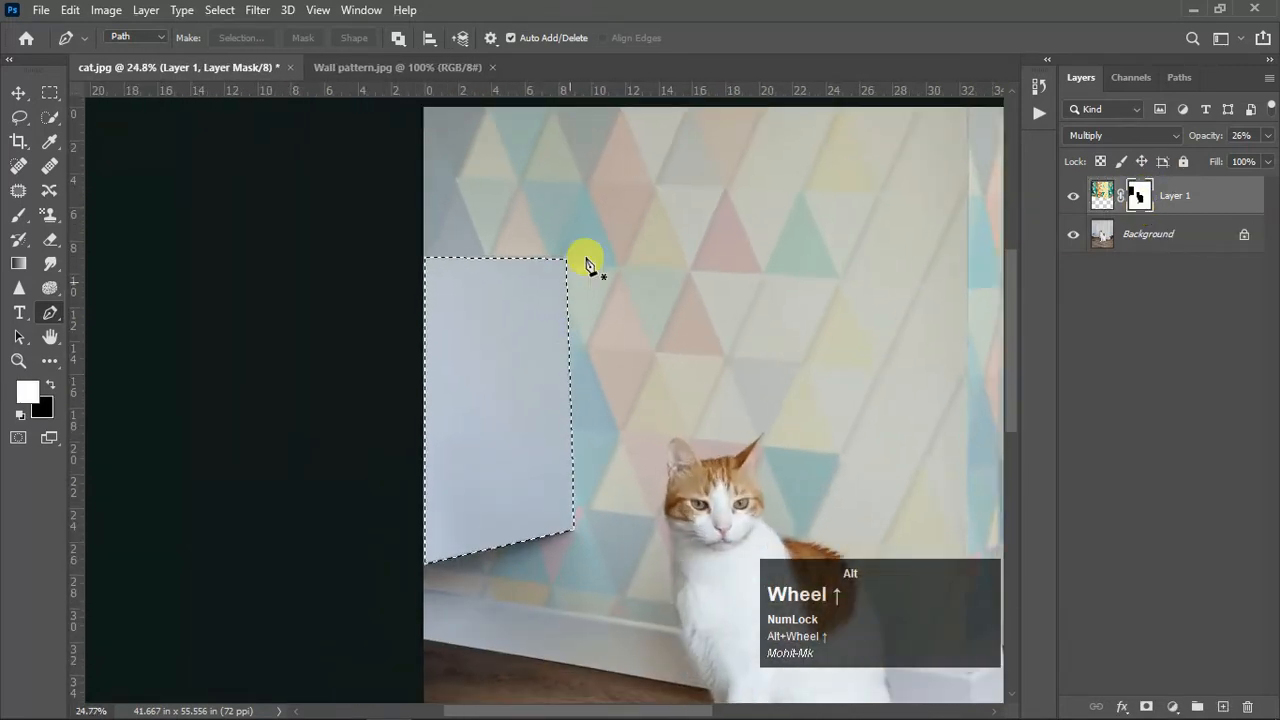
pyautogui.click(19, 92)
pyautogui.hotkey('ctrl', 'd')
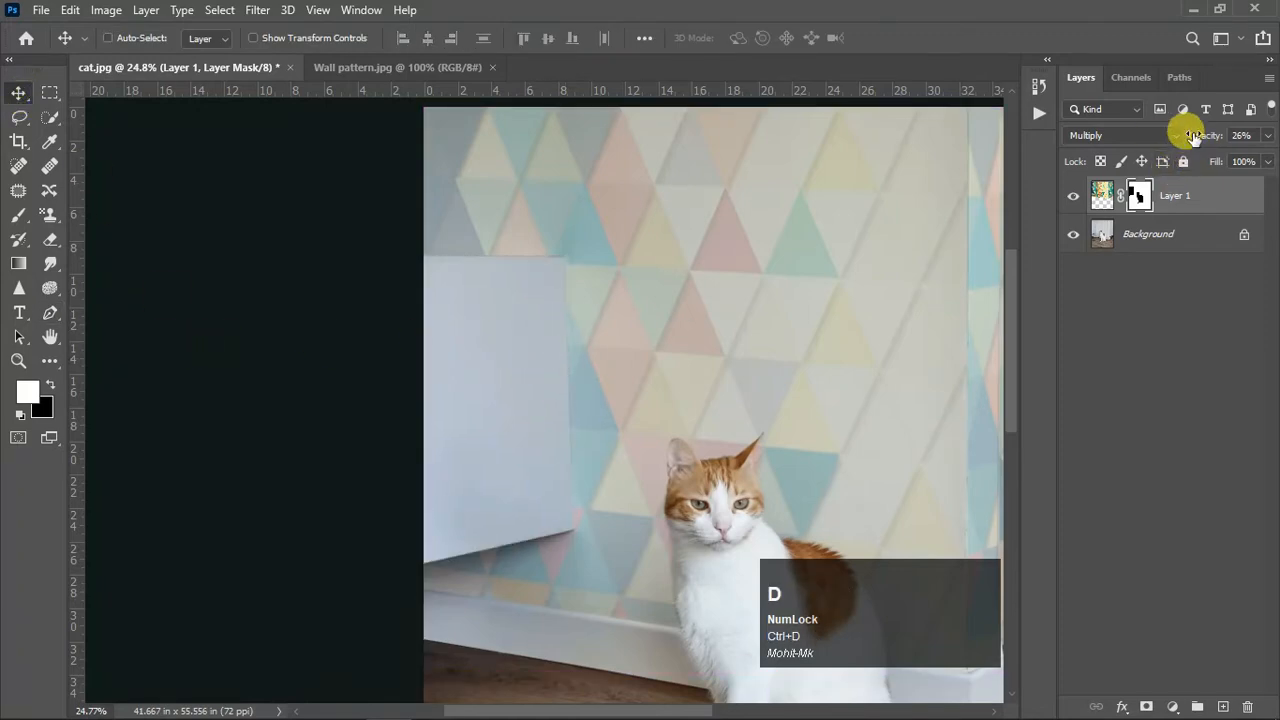
# Step: Restore Layer 1's opacity to 100%
pyautogui.moveTo(1193, 137)
pyautogui.mouseDown()
pyautogui.moveTo(1253, 138)
pyautogui.moveTo(1205, 147)
pyautogui.mouseUp()
pyautogui.scroll(4, 563, 306)
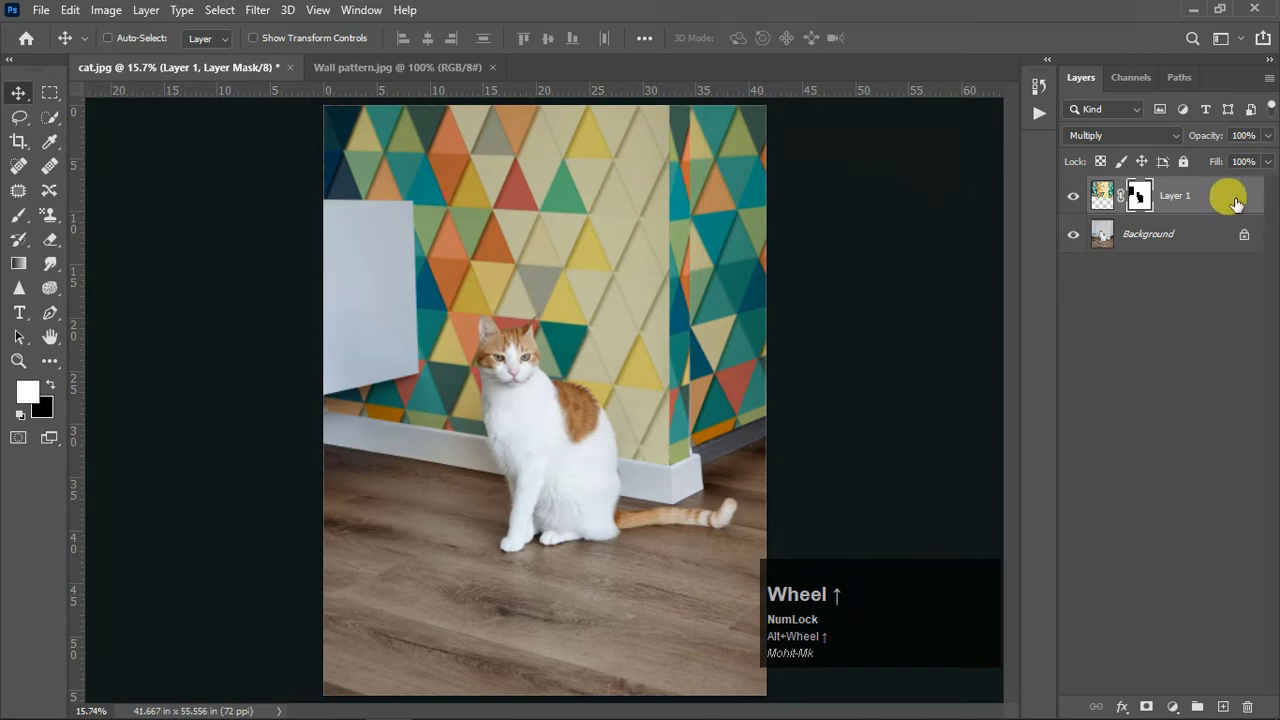
pyautogui.click(1199, 428)
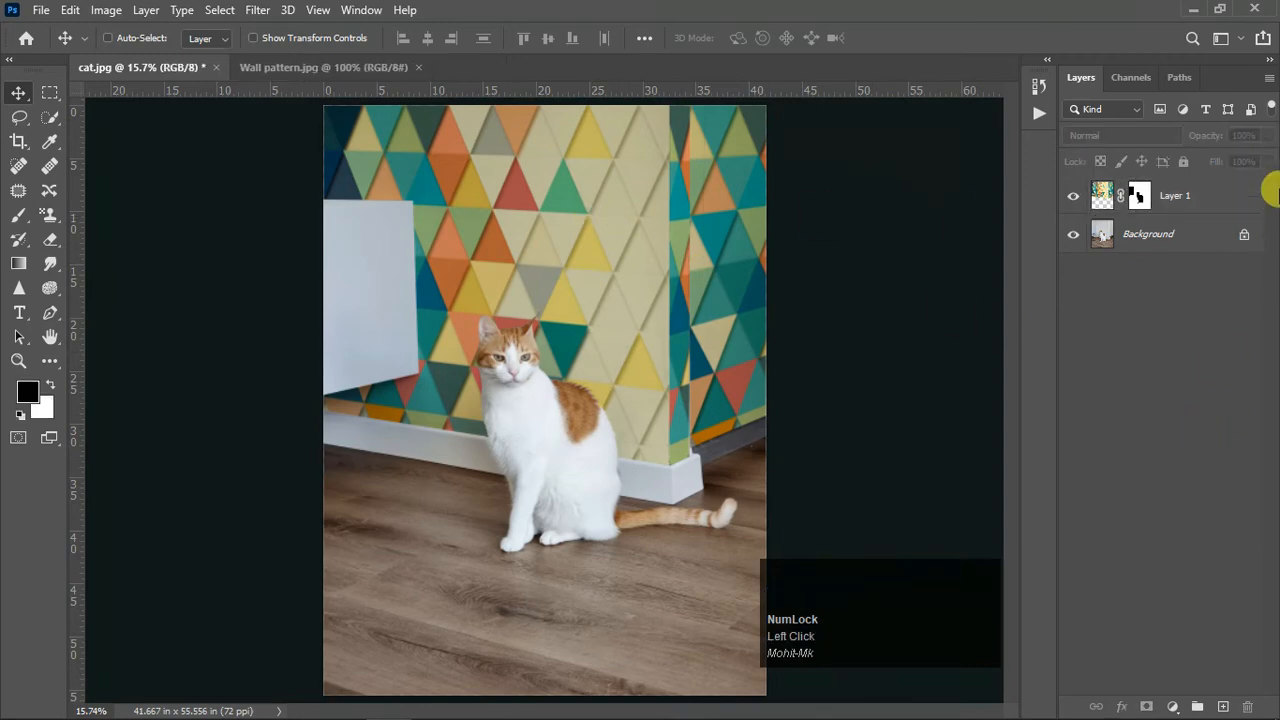
# Step: Add a Levels adjustment above Layer 1 with the black input at 15 and clip it to Layer 1
pyautogui.click(1228, 195)
pyautogui.click(1172, 706)
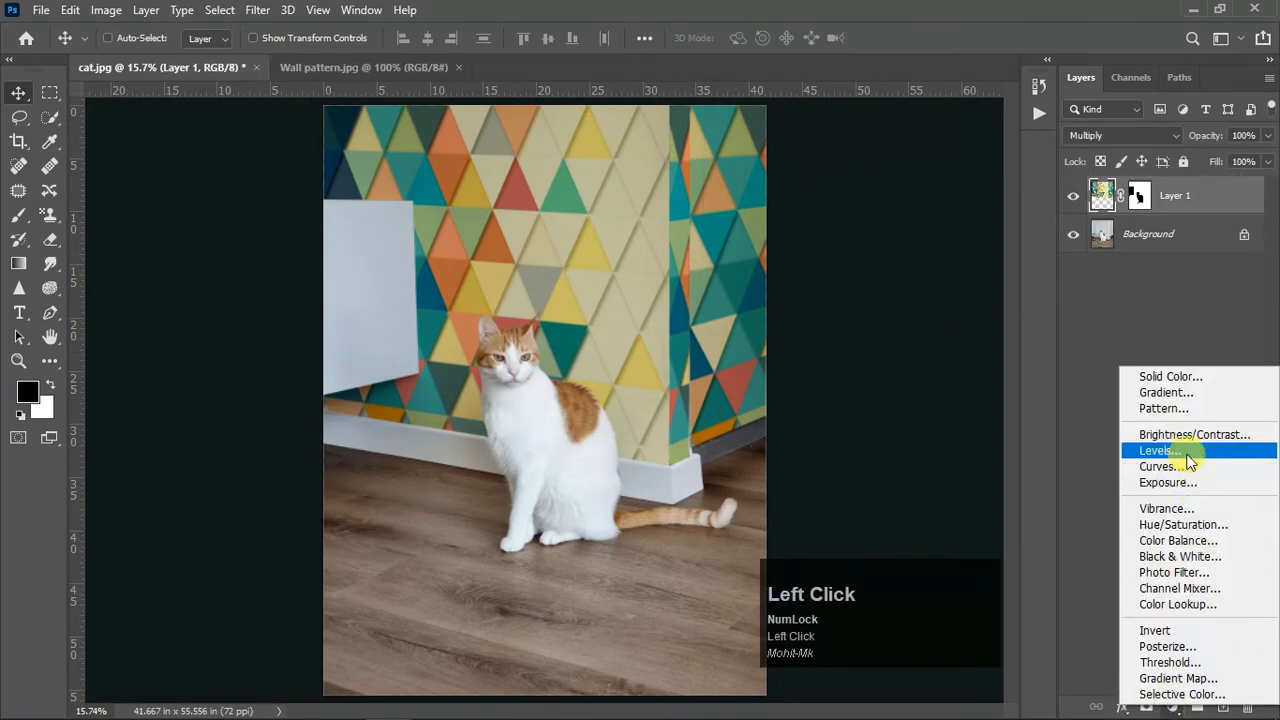
pyautogui.click(1158, 451)
pyautogui.moveTo(873, 379); pyautogui.dragTo(885, 378)
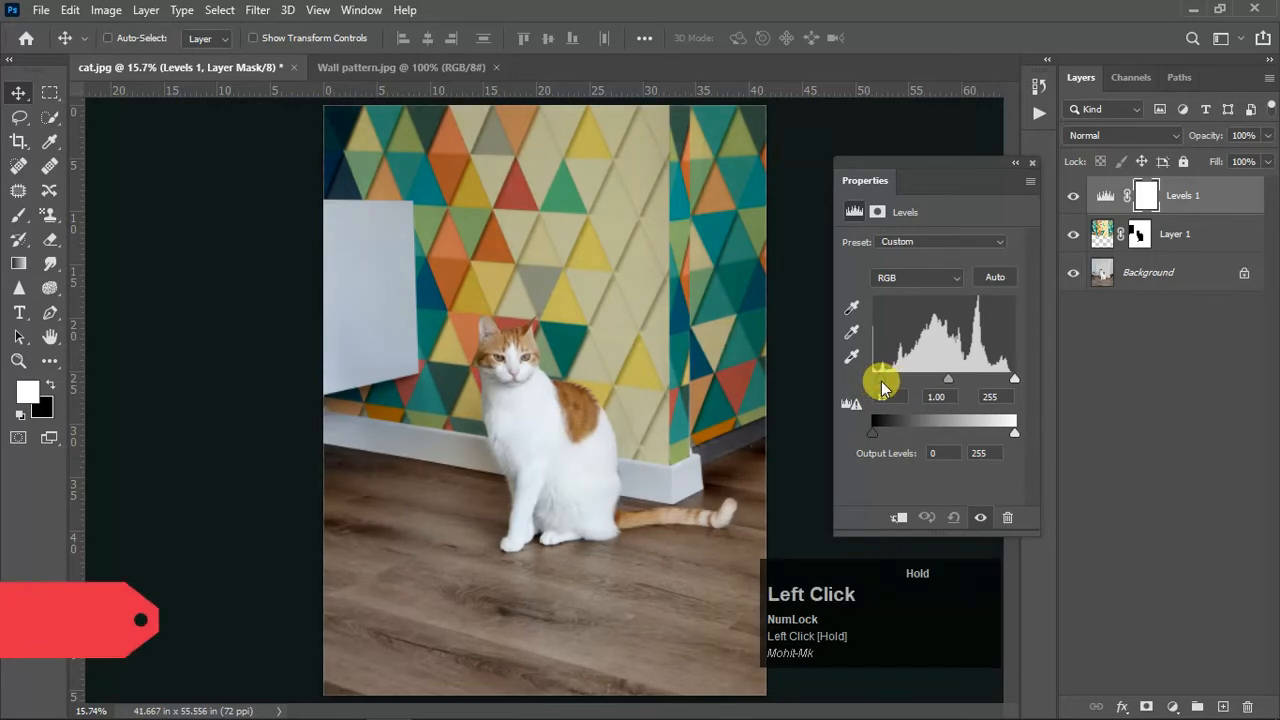
pyautogui.click(898, 519)
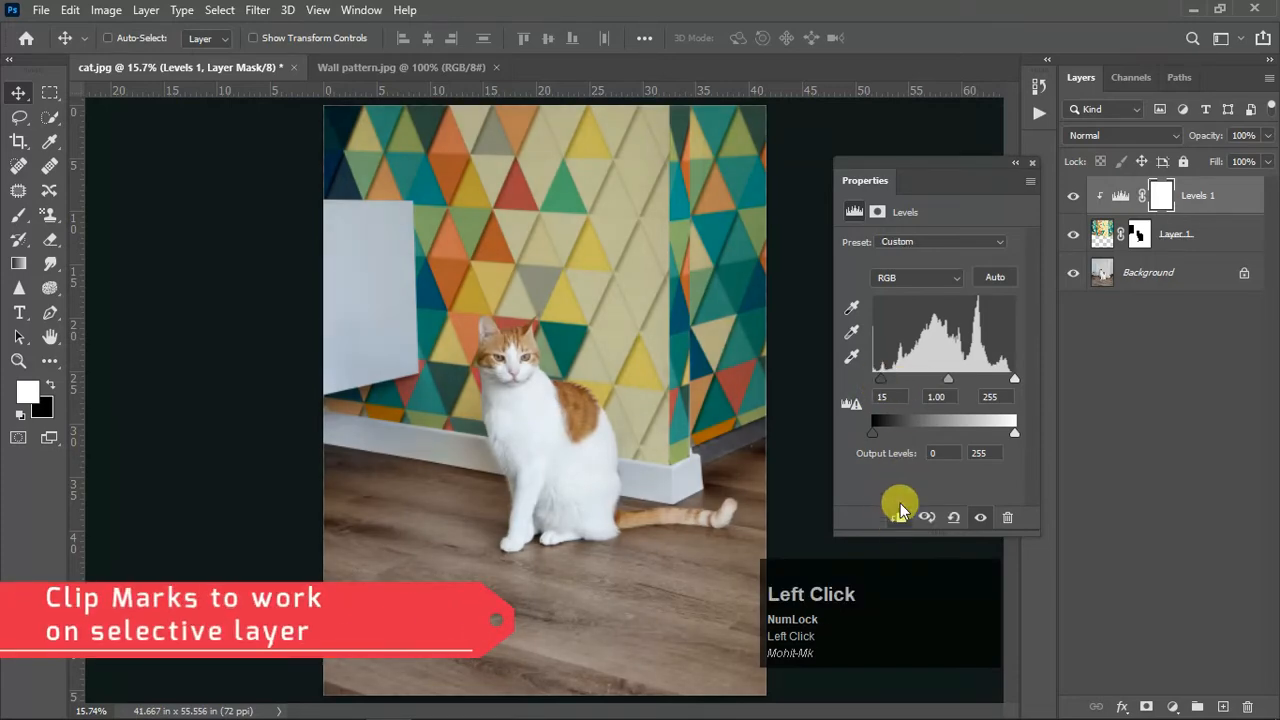
# Step: Set the Levels black input to 29 and the midtones to 0.95, and close the adjustment's properties
pyautogui.moveTo(877, 376); pyautogui.dragTo(997, 378)
pyautogui.moveTo(903, 379)
pyautogui.mouseDown()
pyautogui.moveTo(974, 379)
pyautogui.moveTo(886, 385)
pyautogui.mouseUp()
pyautogui.moveTo(969, 383); pyautogui.dragTo(1020, 377)
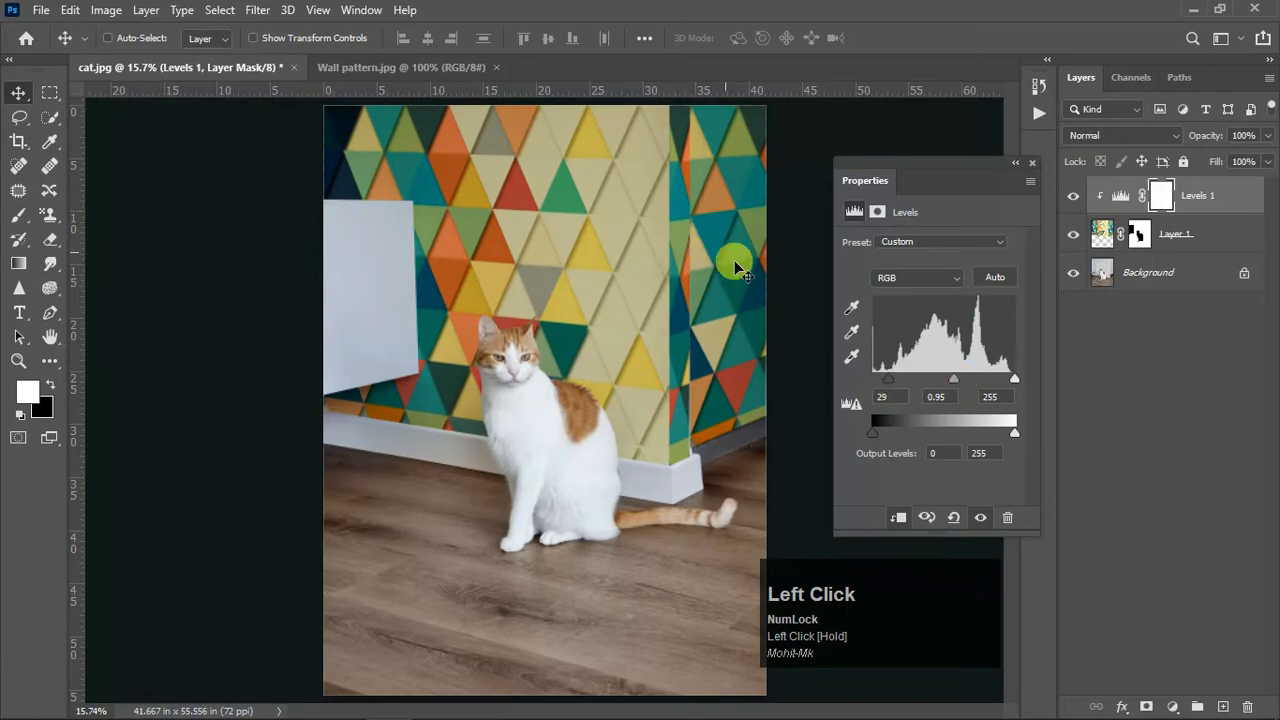
pyautogui.click(1032, 162)
pyautogui.scroll(-2, 780, 309)
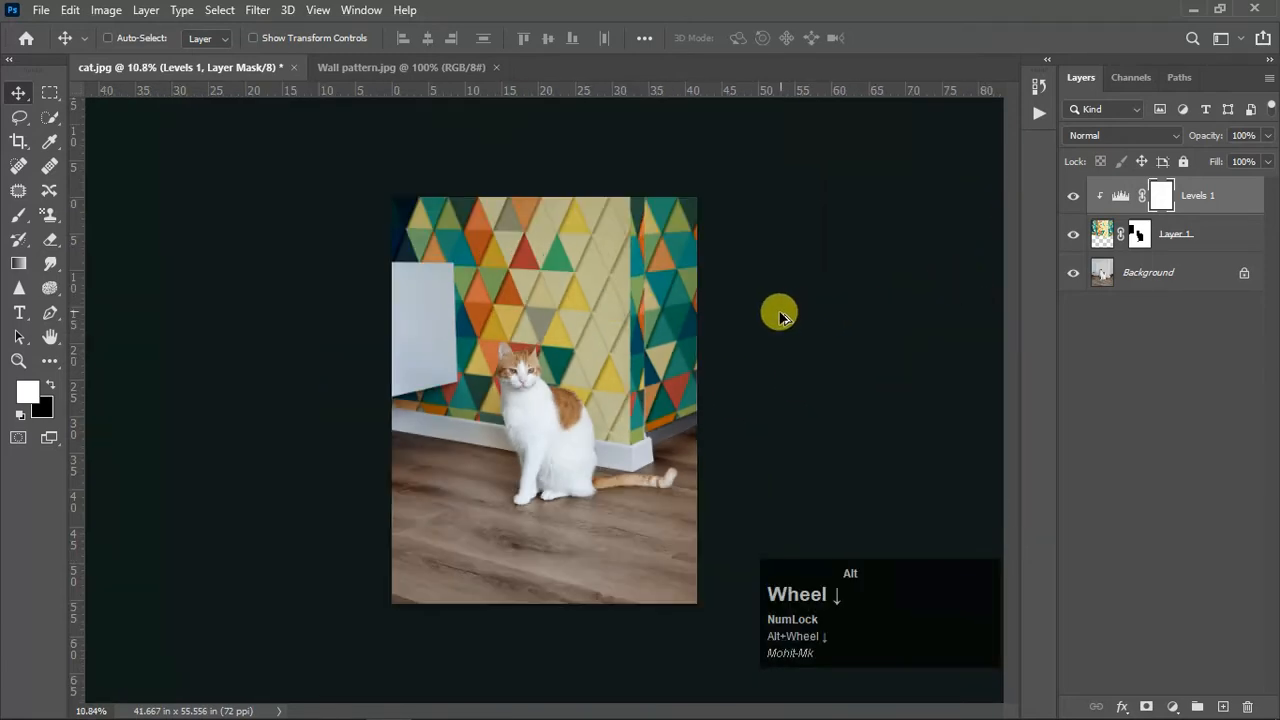
pyautogui.scroll(1, 566, 373)
pyautogui.scroll(1, 420, 349)
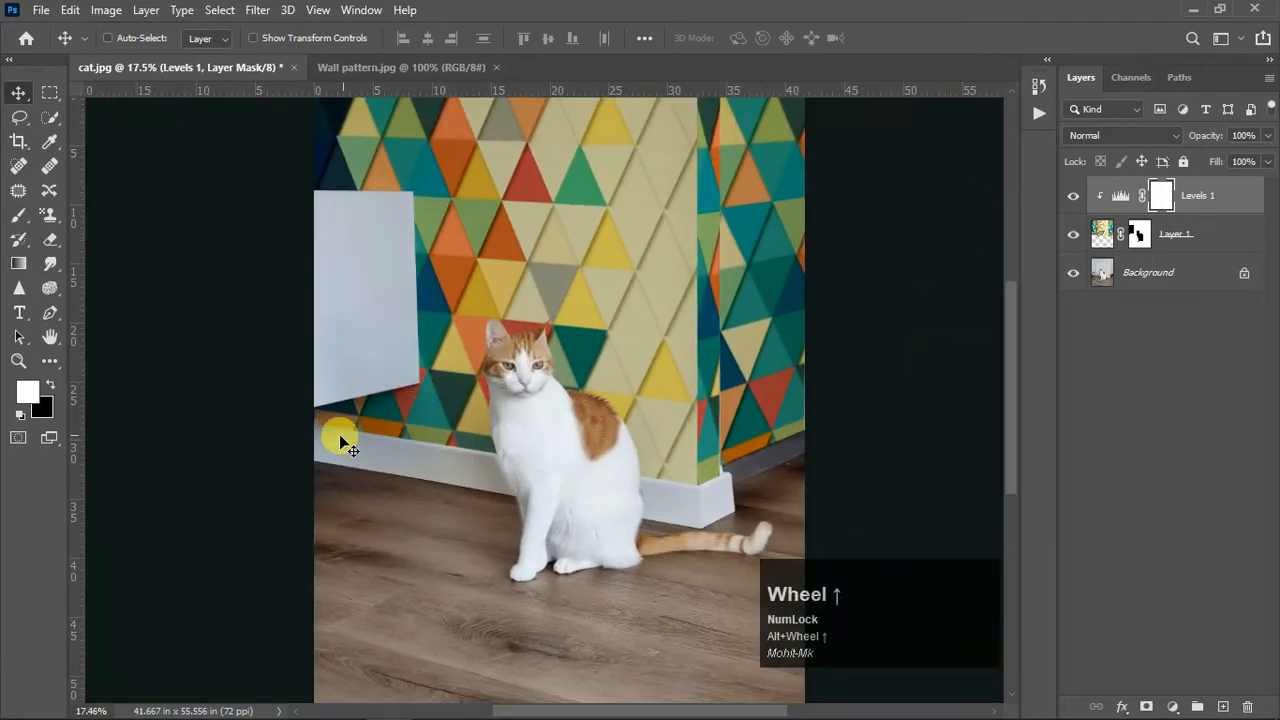
pyautogui.scroll(-1, 565, 482)
pyautogui.scroll(1, 754, 346)
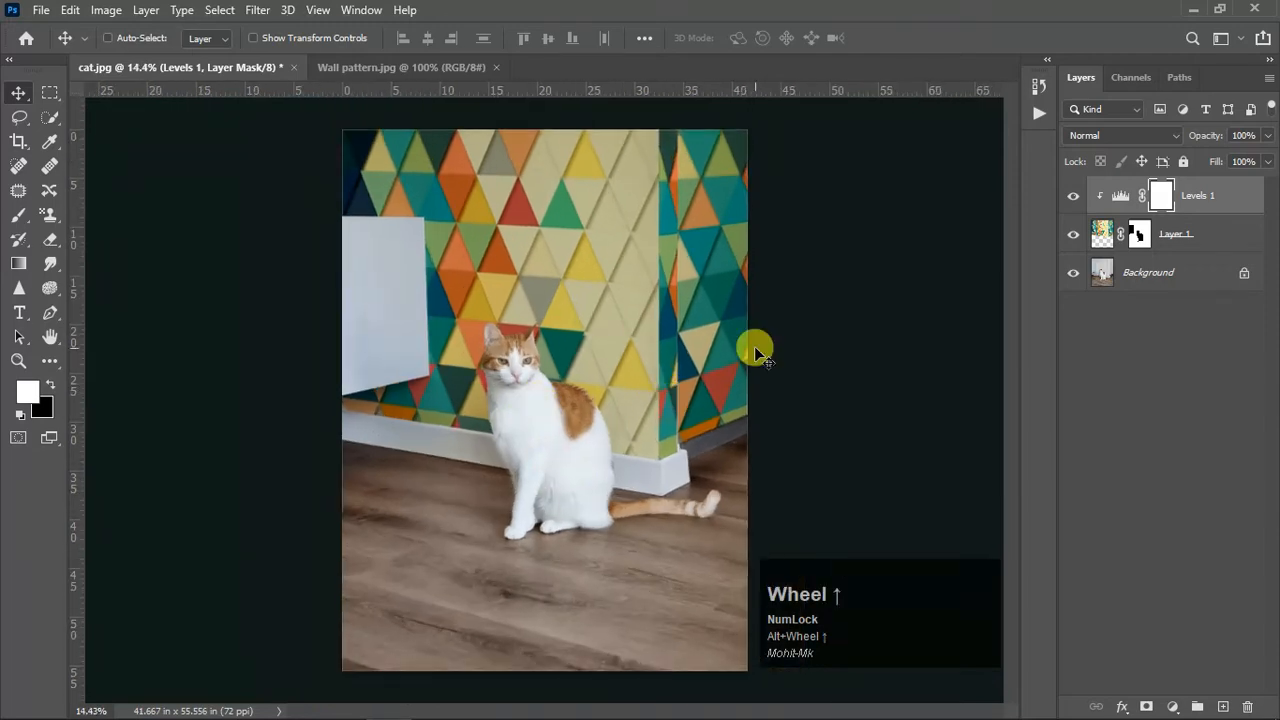
# Step: Add a new empty layer above the Levels adjustment and activate the Pen tool in Path mode
pyautogui.press('F7')
pyautogui.click(48, 316)
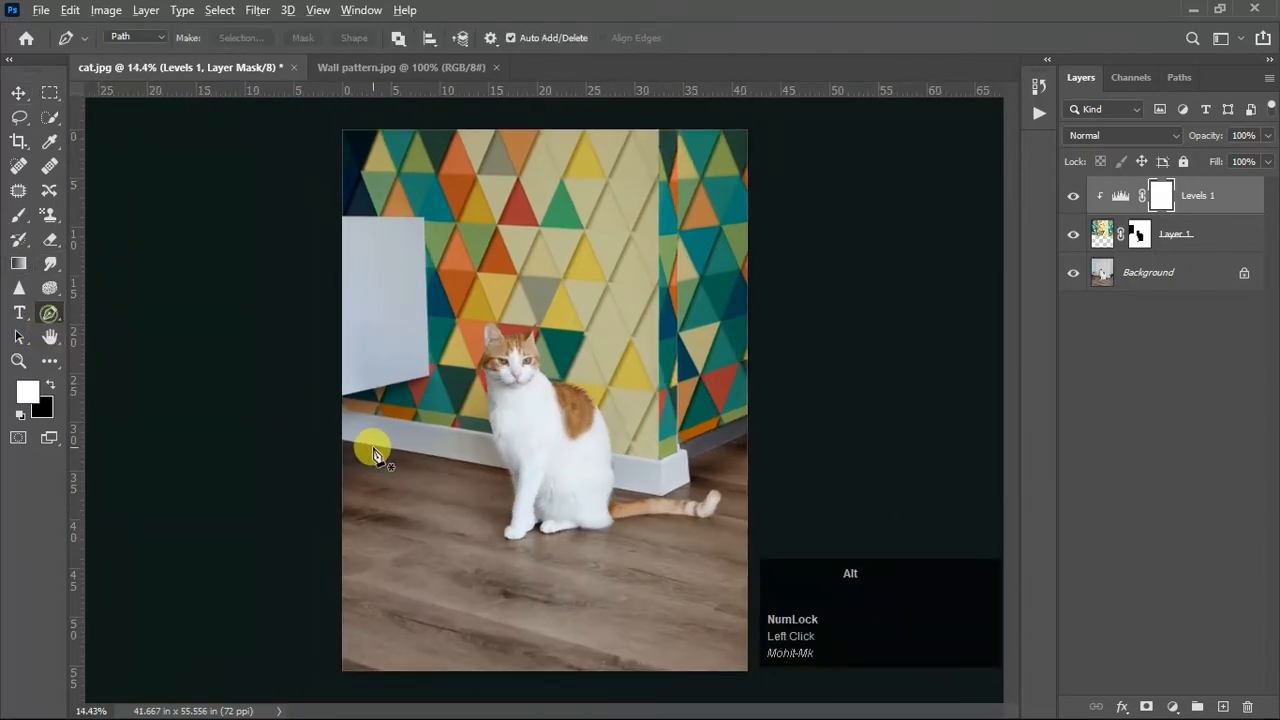
pyautogui.scroll(1, 445, 450)
pyautogui.click(1219, 707)
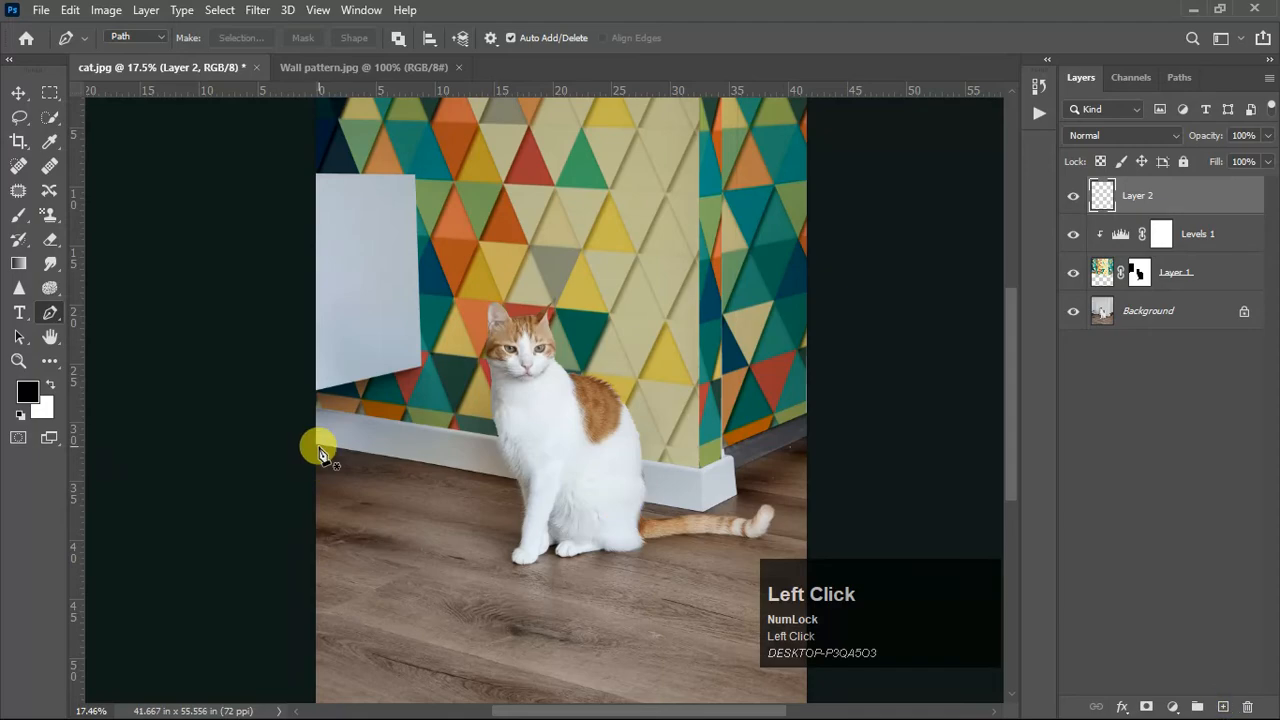
# Step: Trace the floor's upper edge with a path along the baseboards, from one side of the photo around the wall corner to the other
pyautogui.scroll(4, 517, 486)
pyautogui.scroll(-2, 540, 475)
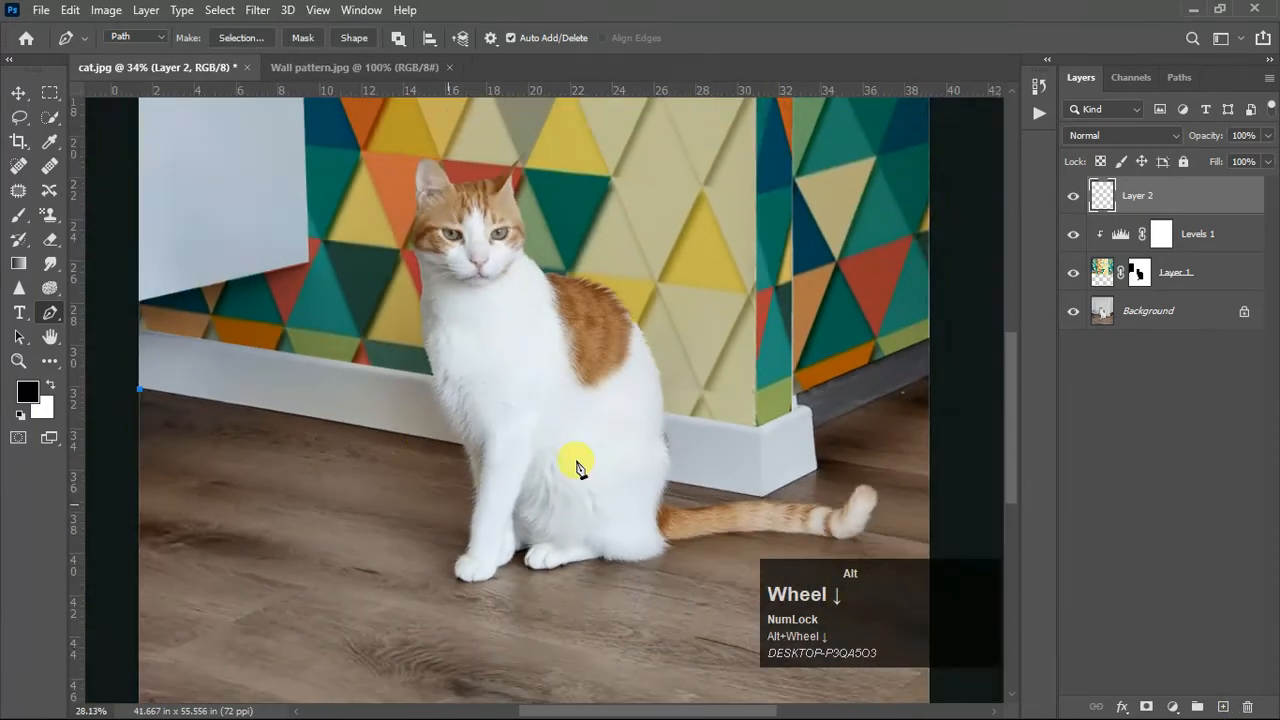
pyautogui.scroll(2, 726, 496)
pyautogui.click(720, 487)
pyautogui.scroll(3, 820, 434)
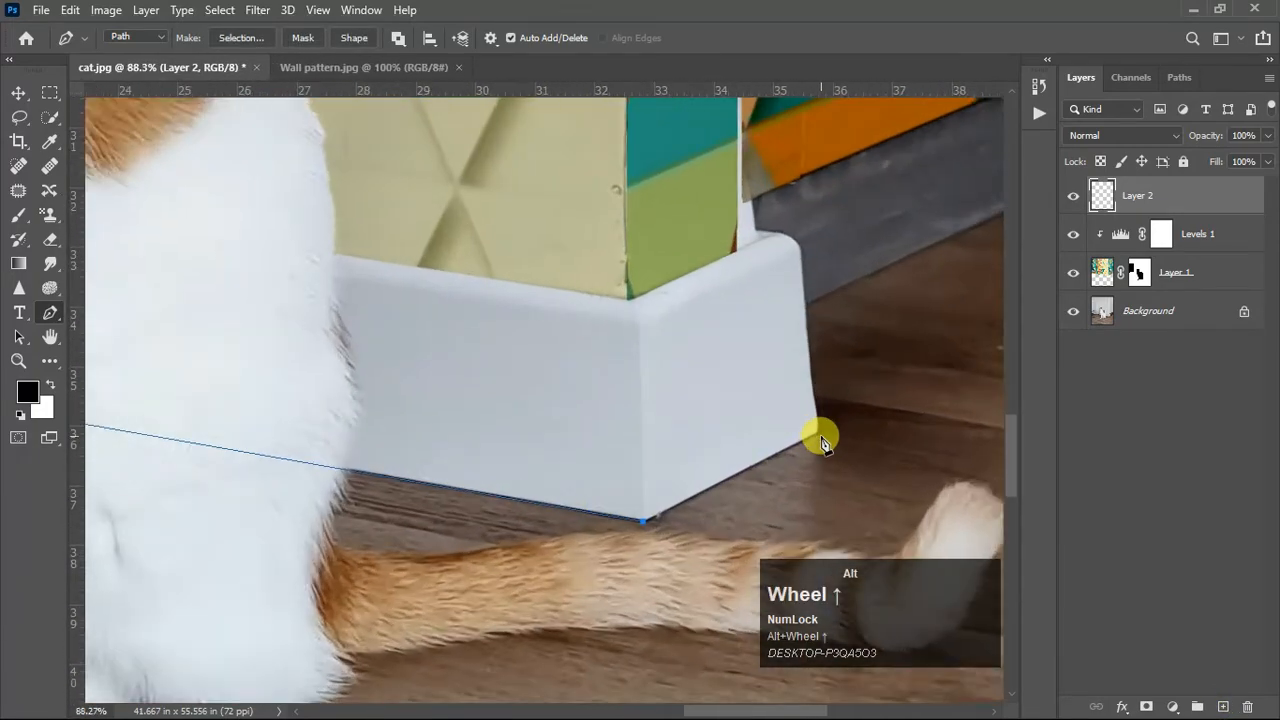
pyautogui.keyDown('alt'); pyautogui.click(818, 432); pyautogui.keyUp('alt')
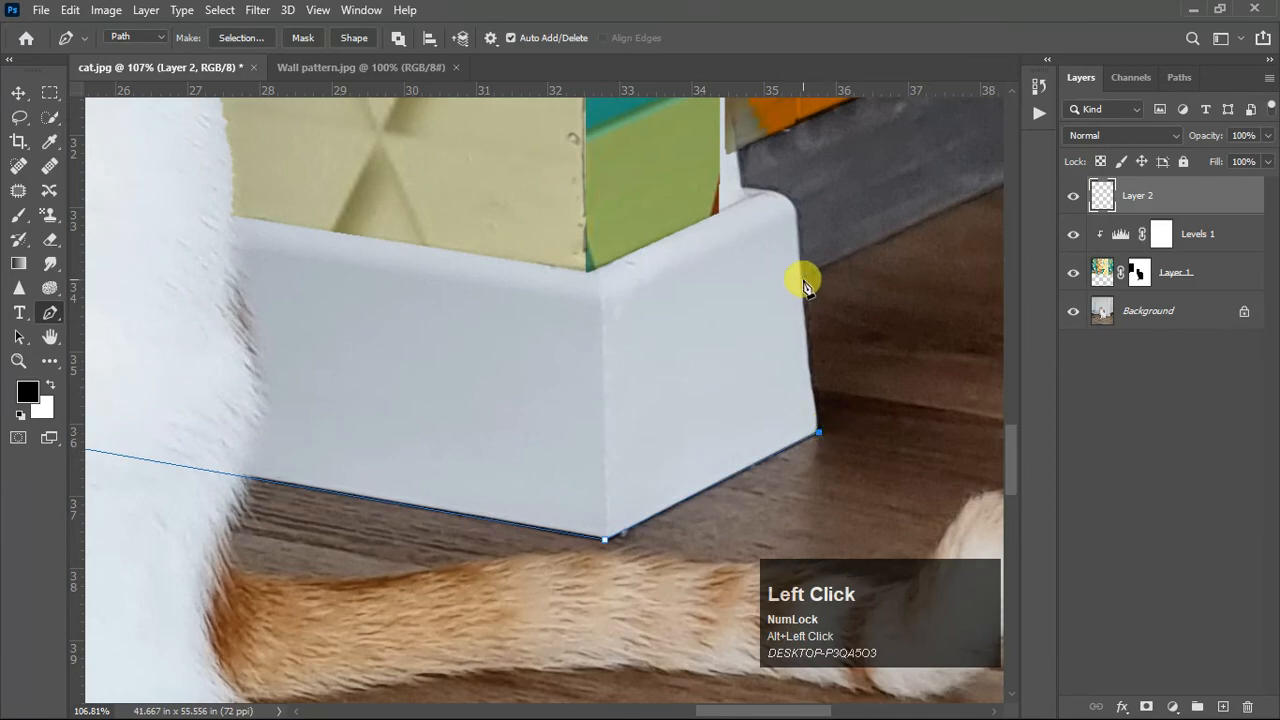
pyautogui.scroll(-4, 437, 420)
pyautogui.scroll(3, 706, 331)
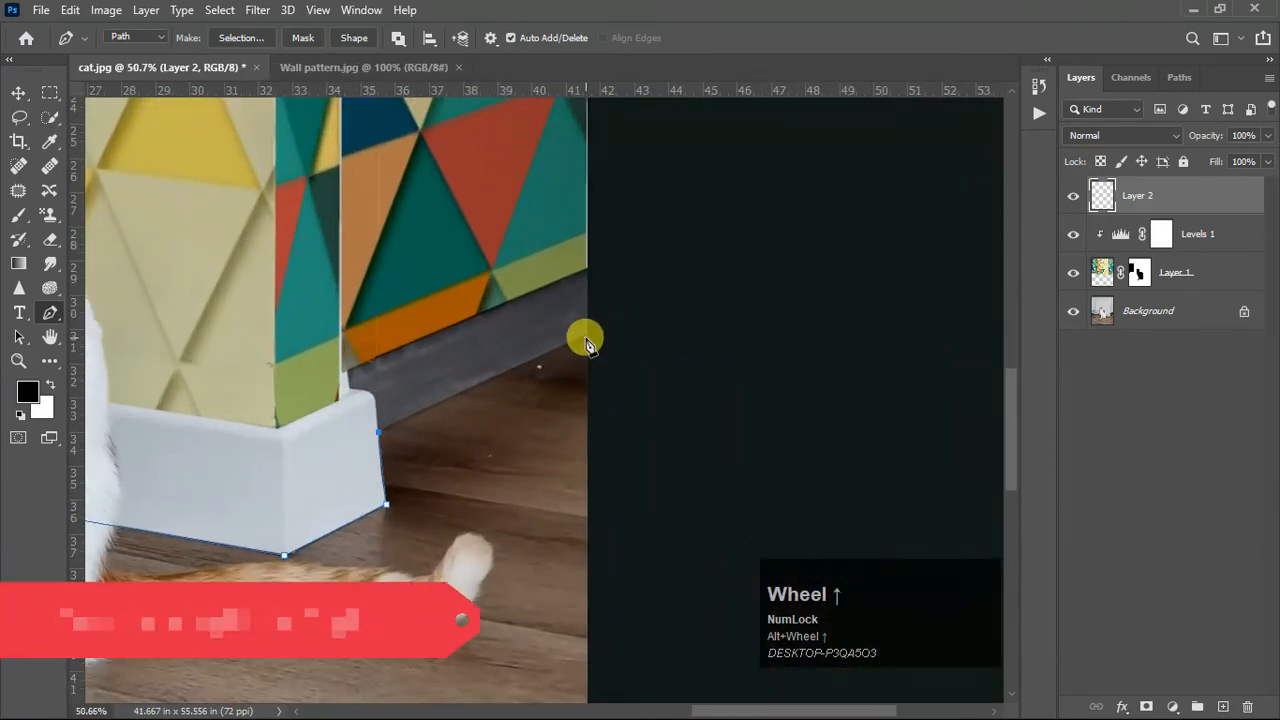
pyautogui.click(586, 341)
# Step: Continue the path around the photo's lower corners, close it around the floor and convert it to a selection
pyautogui.scroll(-4, 620, 290)
pyautogui.scroll(2, 740, 680)
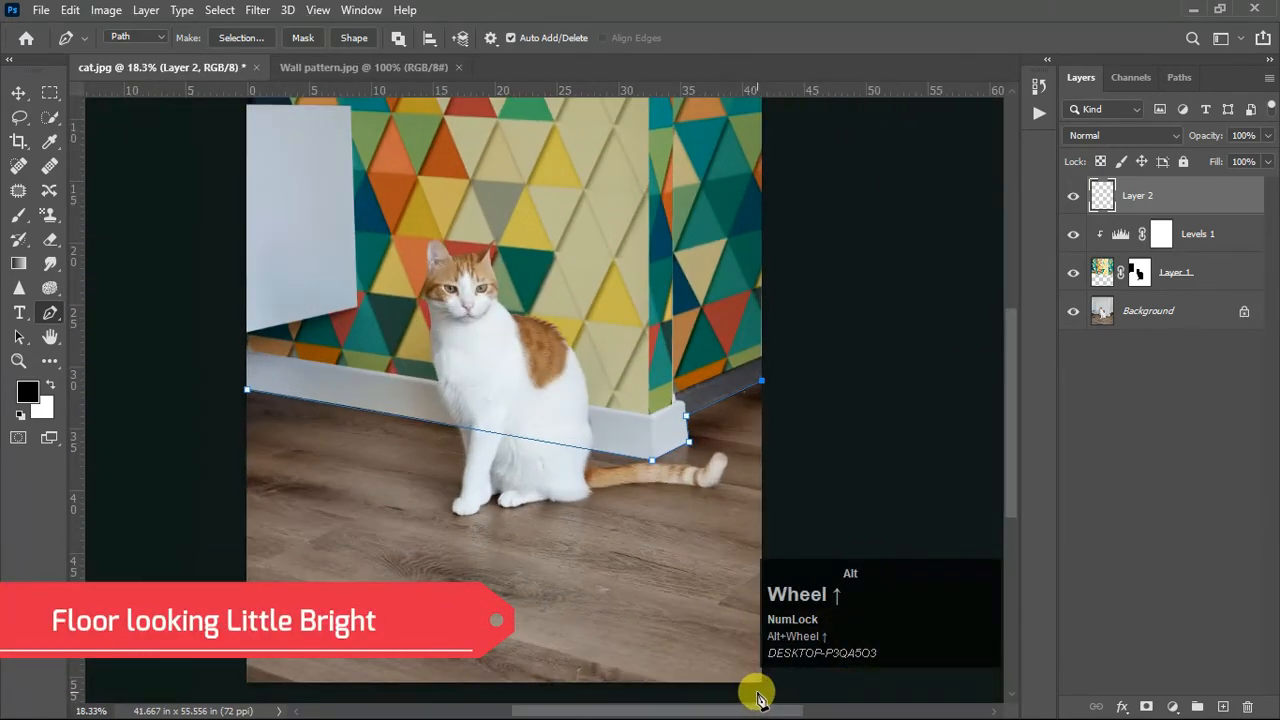
pyautogui.scroll(2, 706, 506)
pyautogui.scroll(-1, 836, 432)
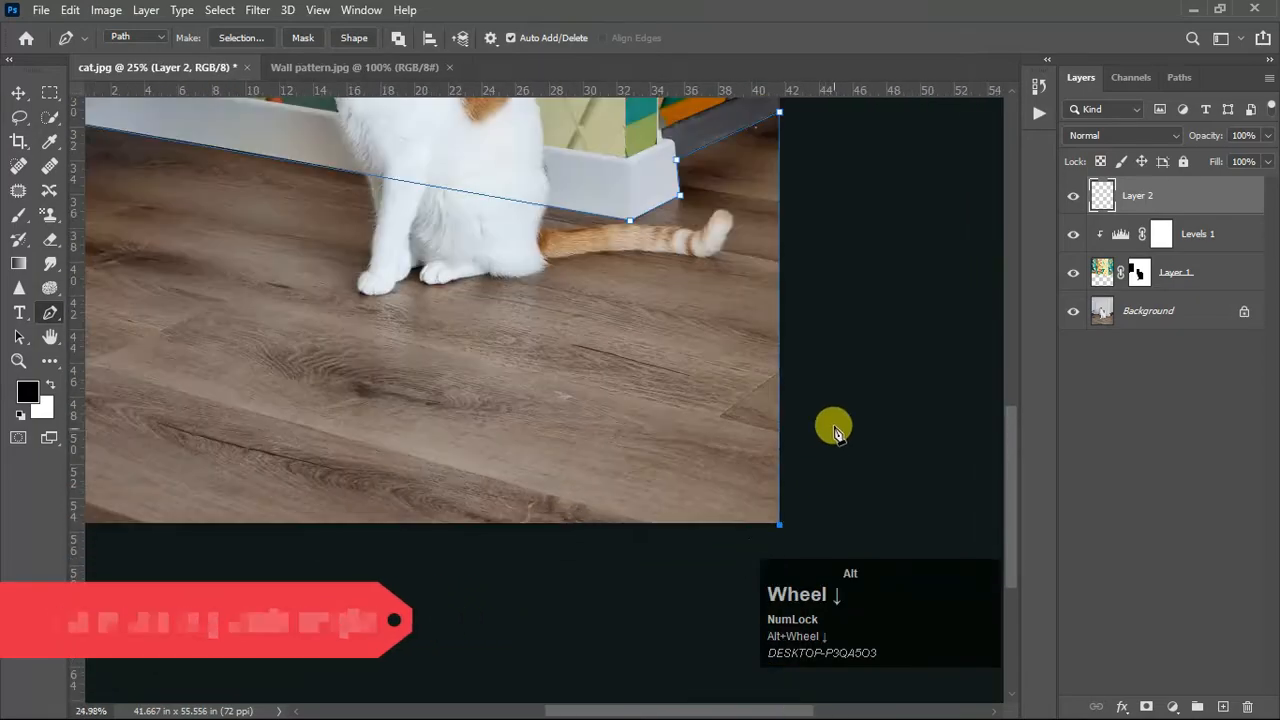
pyautogui.scroll(-2, 300, 620)
pyautogui.scroll(3, 371, 700)
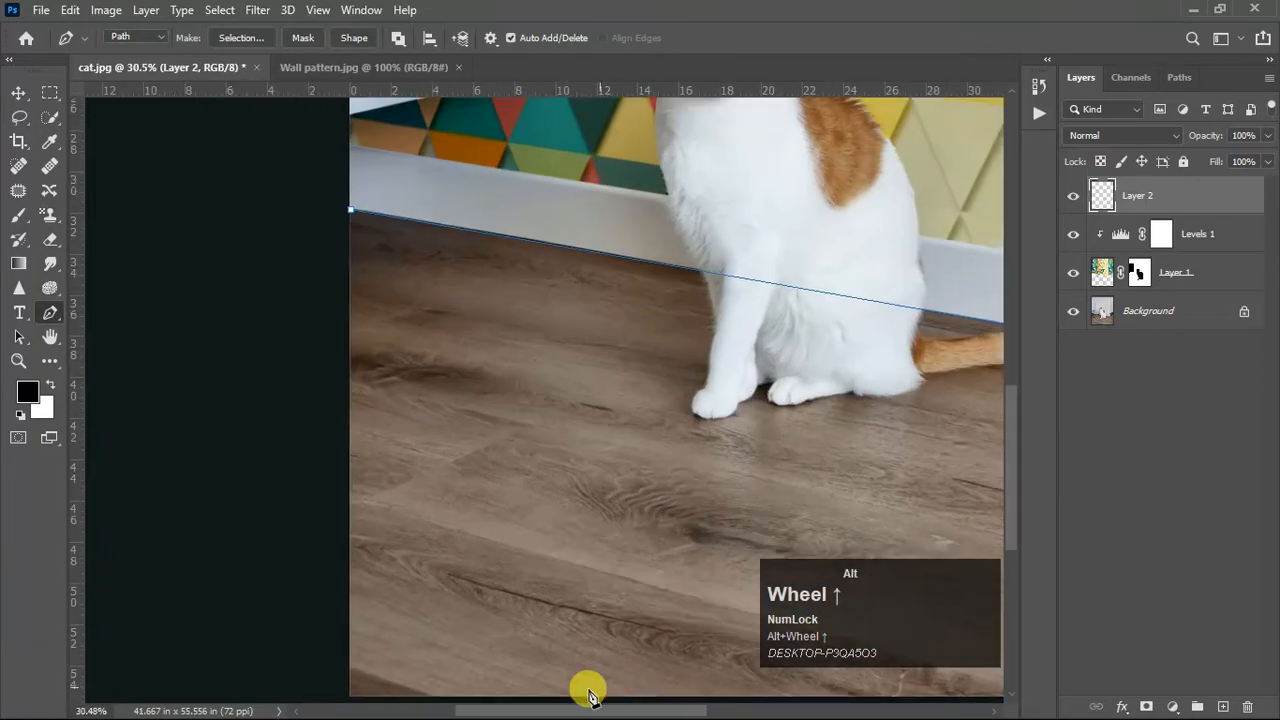
pyautogui.scroll(-3, 476, 190)
pyautogui.click(316, 578)
pyautogui.scroll(-1, 316, 578)
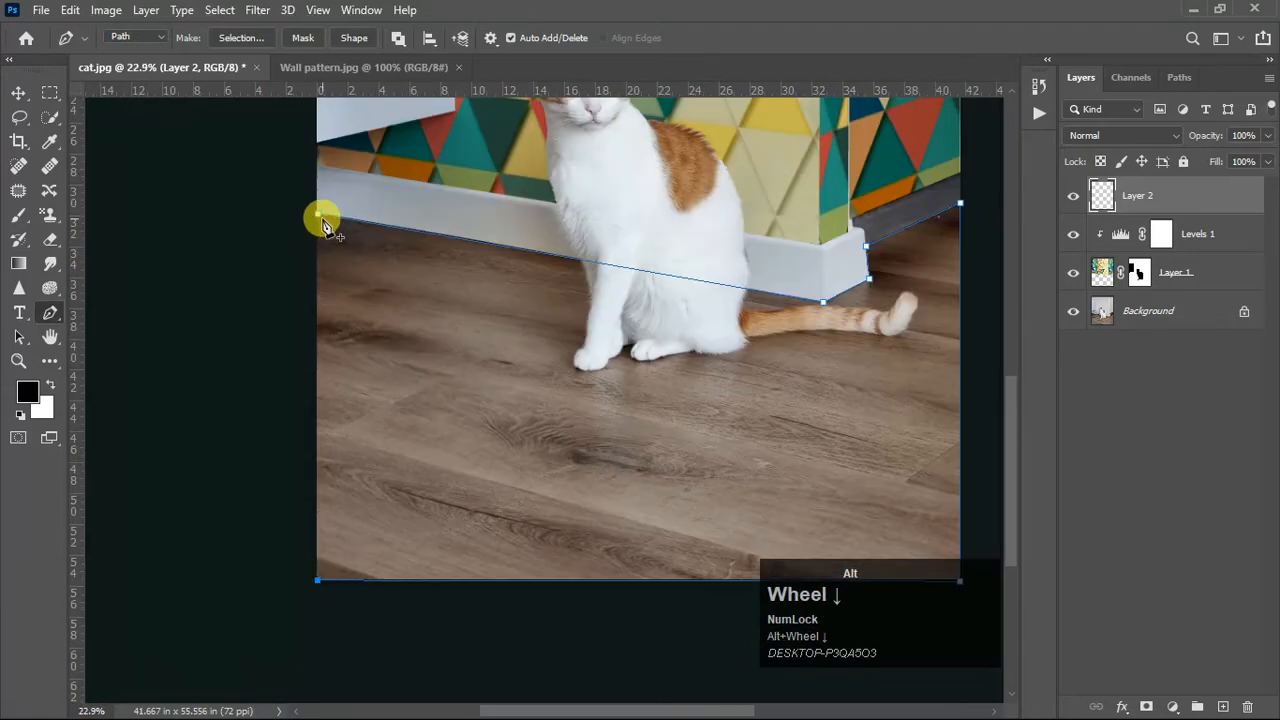
pyautogui.scroll(-2, 294, 457)
pyautogui.scroll(1, 586, 463)
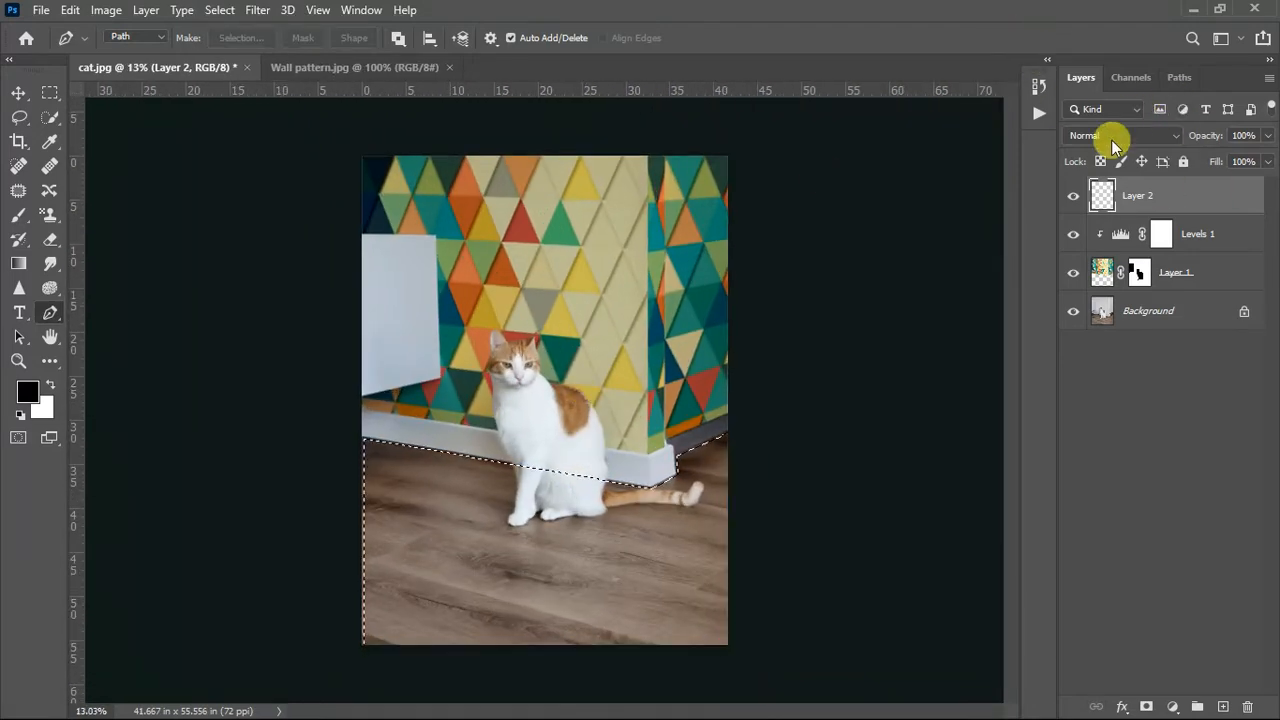
# Step: Fill the floor selection on Layer 2 with black, set the layer's blend mode to Soft Light and deselect
pyautogui.hotkey('ctrl', 'Delete')
pyautogui.hotkey('alt', 'Delete')
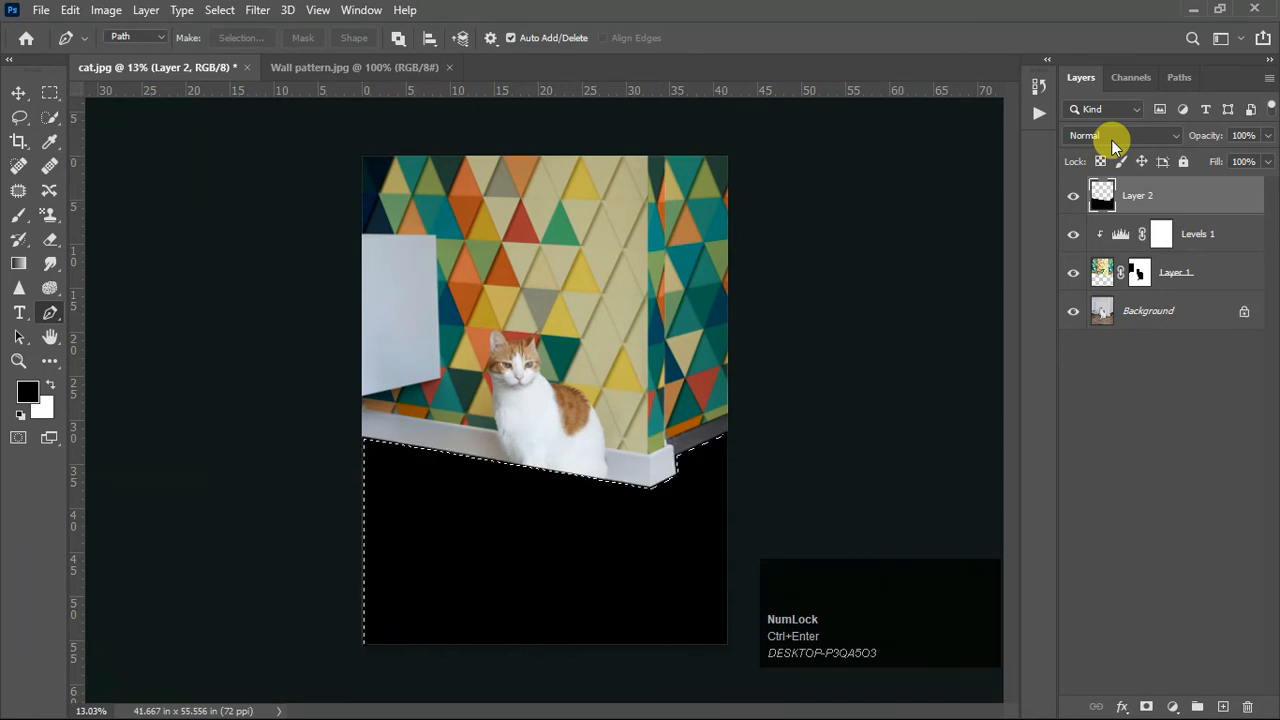
pyautogui.click(1150, 132)
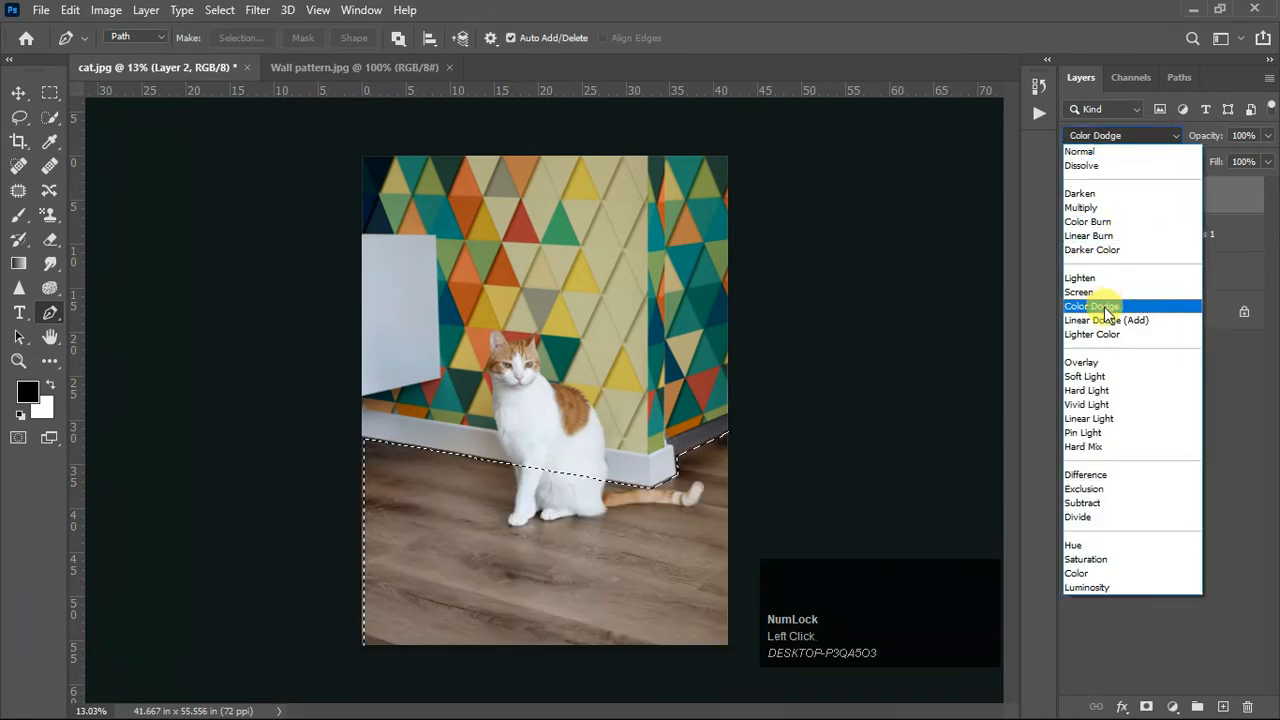
pyautogui.click(1085, 376)
pyautogui.click(19, 93)
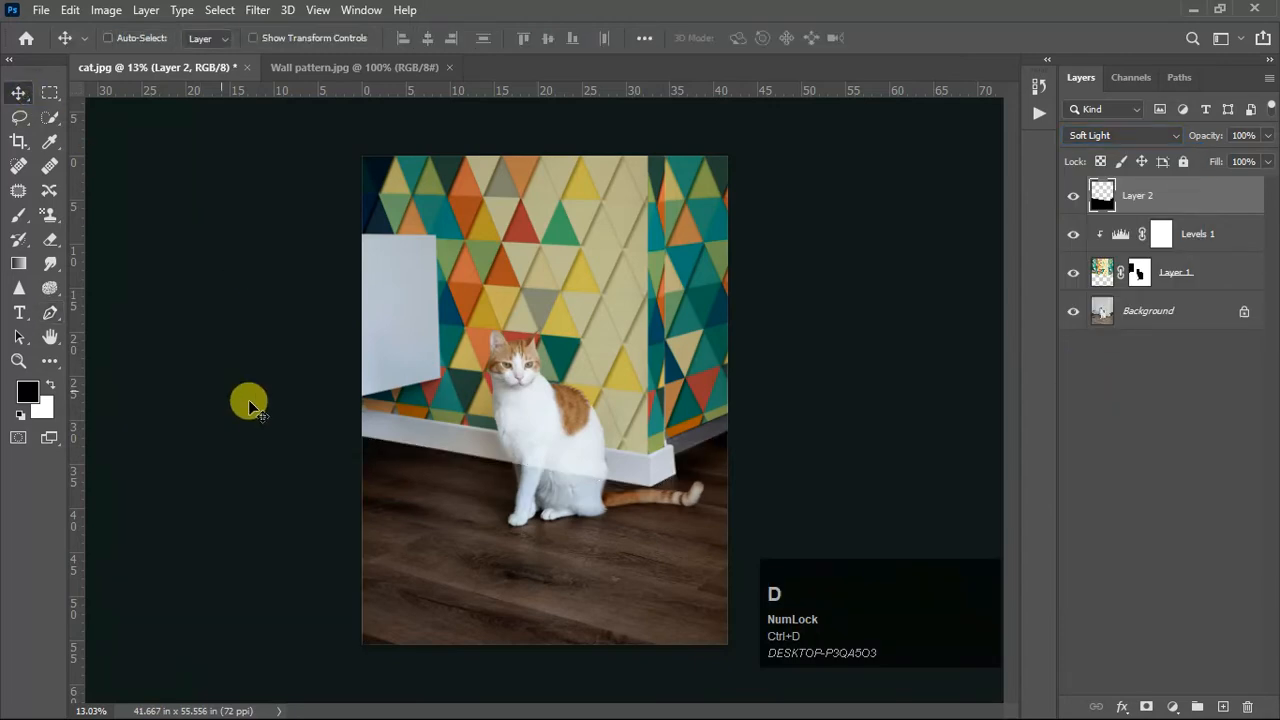
# Step: Load Layer 1's mask as a selection that leaves out the cat's body
pyautogui.keyDown('alt'); pyautogui.scroll(10, 565, 515); pyautogui.keyUp('alt')
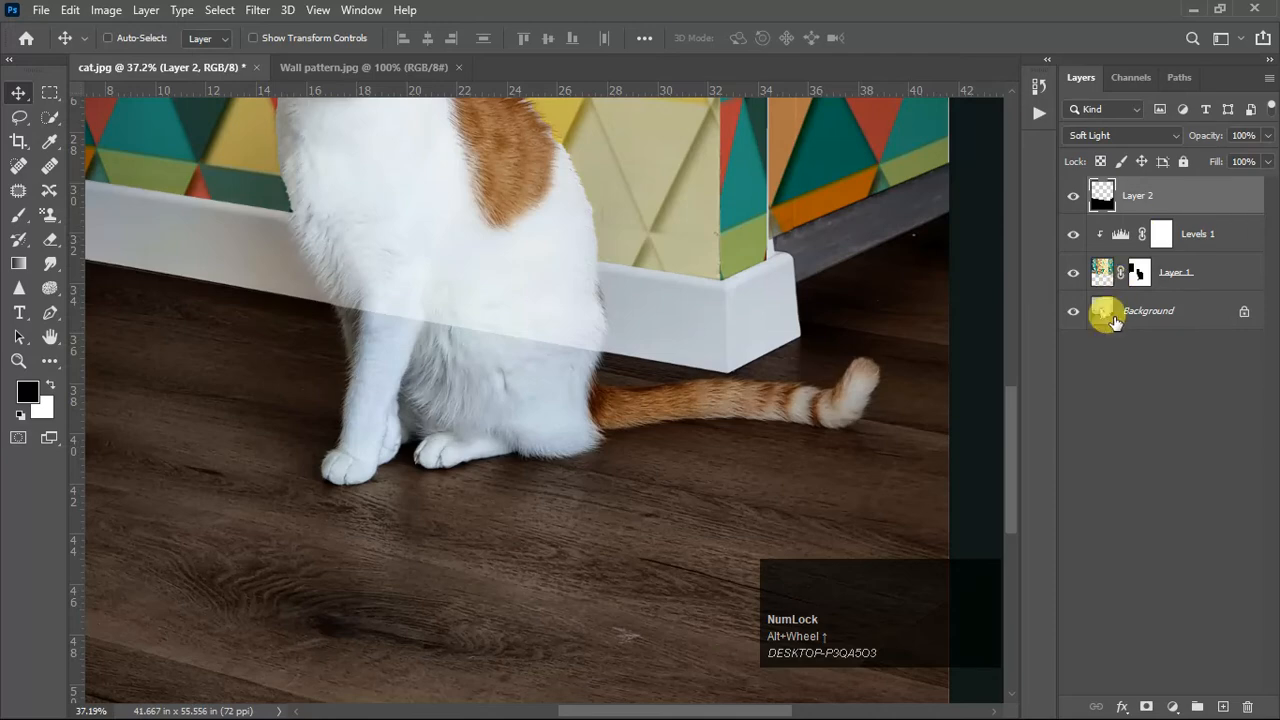
pyautogui.click(1138, 272)
pyautogui.keyDown('ctrl'); pyautogui.click(1138, 272); pyautogui.keyUp('ctrl')
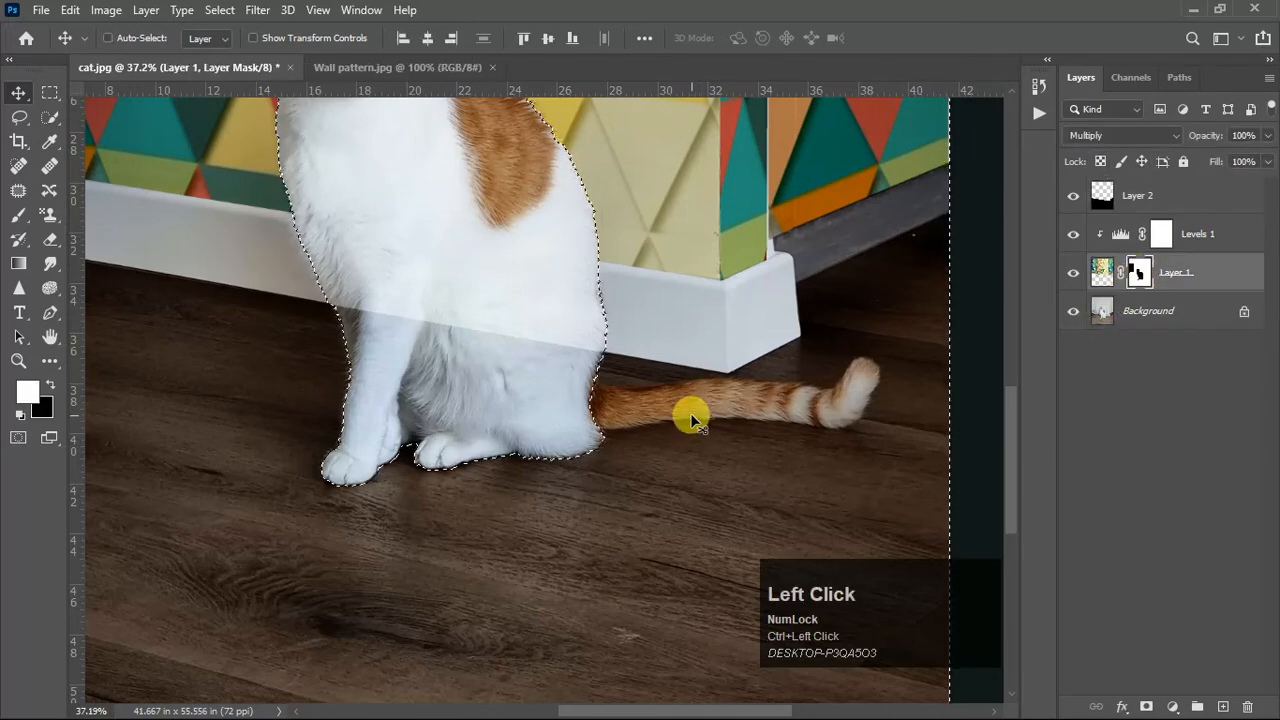
# Step: Subtract the cat's tail from the selection with the Quick Selection tool, sampling the Background layer
pyautogui.click(50, 117)
pyautogui.keyDown('alt'); pyautogui.scroll(1, 636, 387); pyautogui.keyUp('alt')
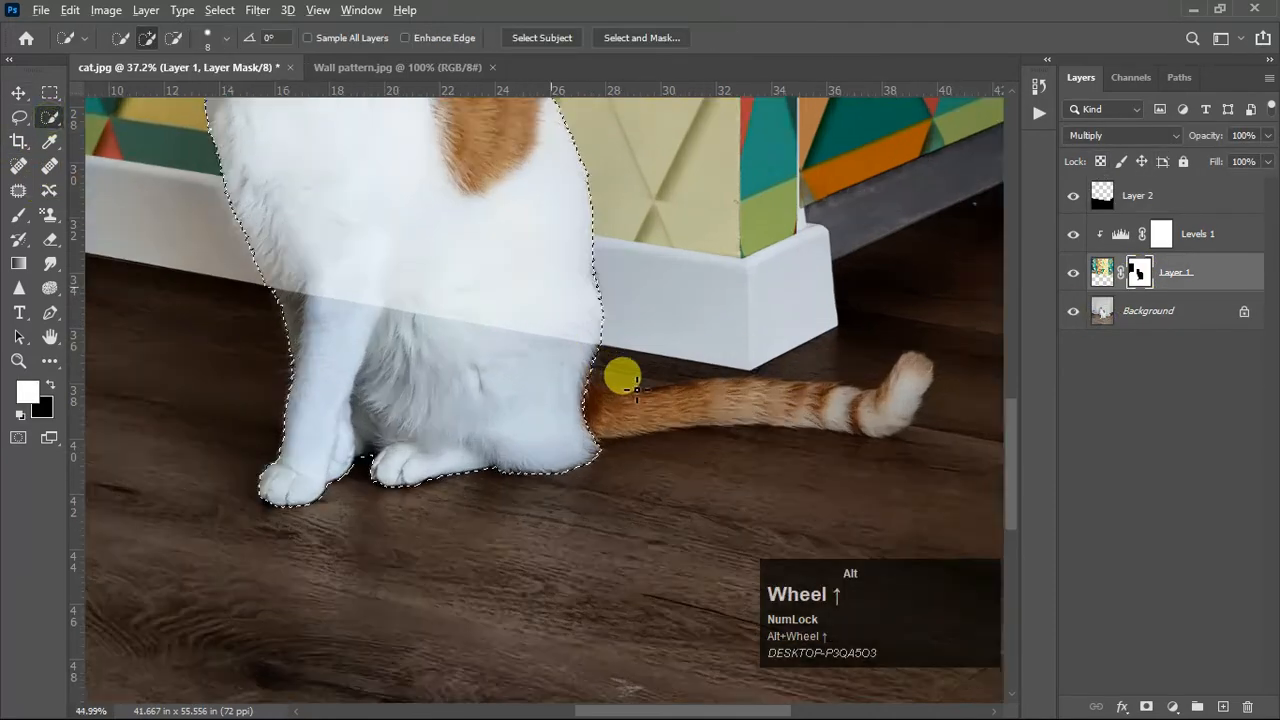
pyautogui.keyDown('alt'); pyautogui.scroll(6, 636, 389); pyautogui.keyUp('alt')
pyautogui.click(1148, 311)
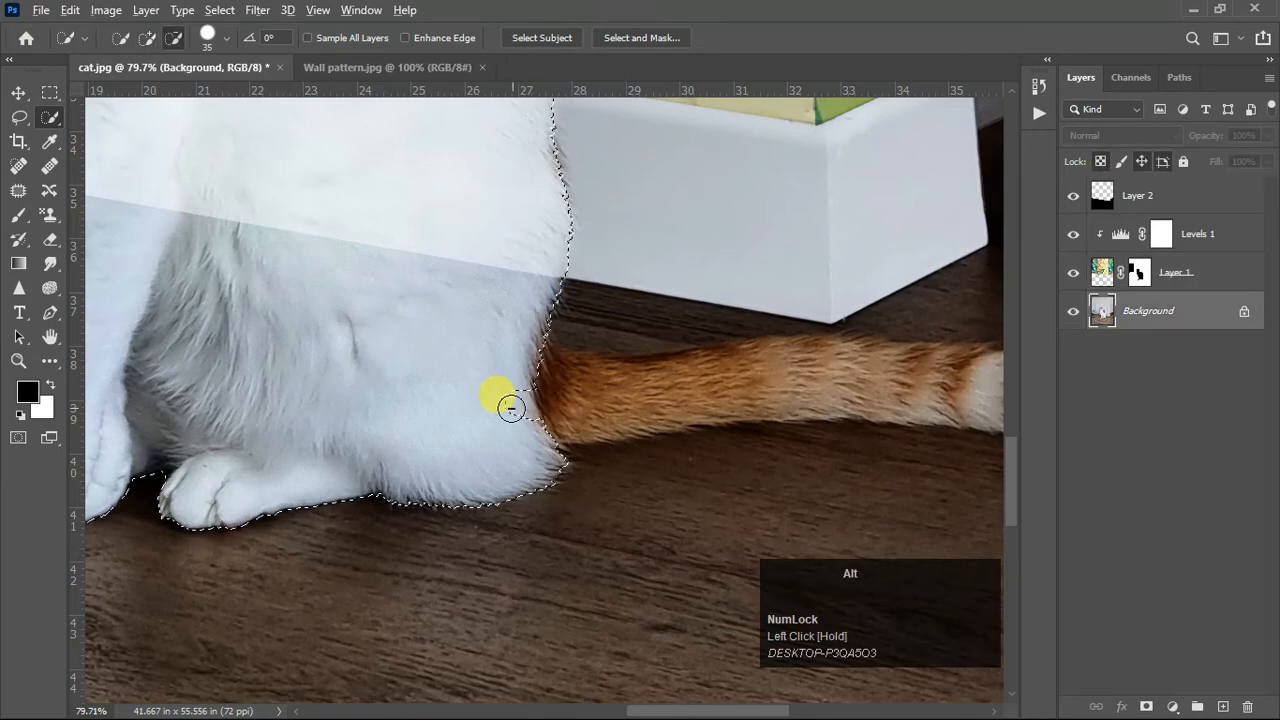
pyautogui.moveTo(511, 406)
pyautogui.keyDown('alt'); pyautogui.mouseDown()
pyautogui.moveTo(609, 390)
pyautogui.moveTo(513, 397)
pyautogui.moveTo(538, 366)
pyautogui.moveTo(647, 386)
pyautogui.moveTo(929, 363)
pyautogui.mouseUp(); pyautogui.keyUp('alt')
pyautogui.keyDown('alt'); pyautogui.scroll(-2, 471, 391); pyautogui.keyUp('alt')
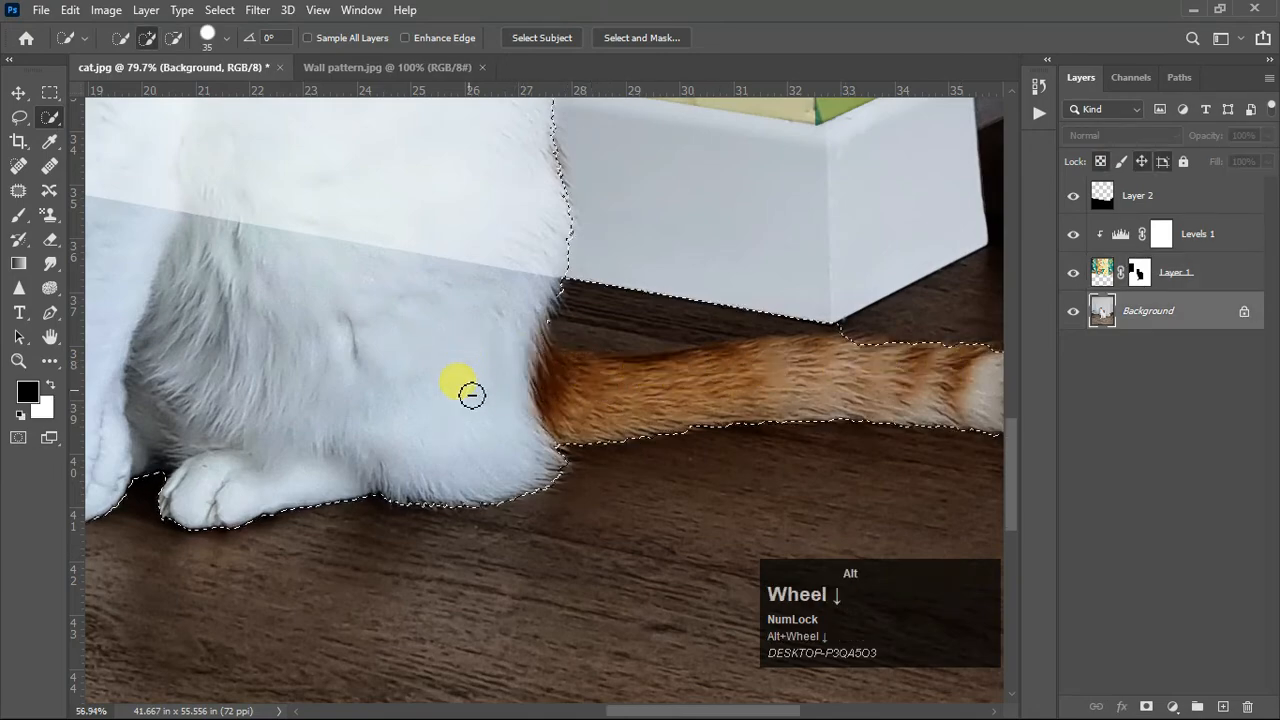
pyautogui.keyDown('alt'); pyautogui.scroll(1, 805, 380); pyautogui.keyUp('alt')
pyautogui.keyDown('alt'); pyautogui.click(824, 372); pyautogui.keyUp('alt')
# Step: Add the strip of floor between the white baseboard and the tail back to the selection
pyautogui.keyDown('alt'); pyautogui.scroll(5, 524, 357); pyautogui.keyUp('alt')
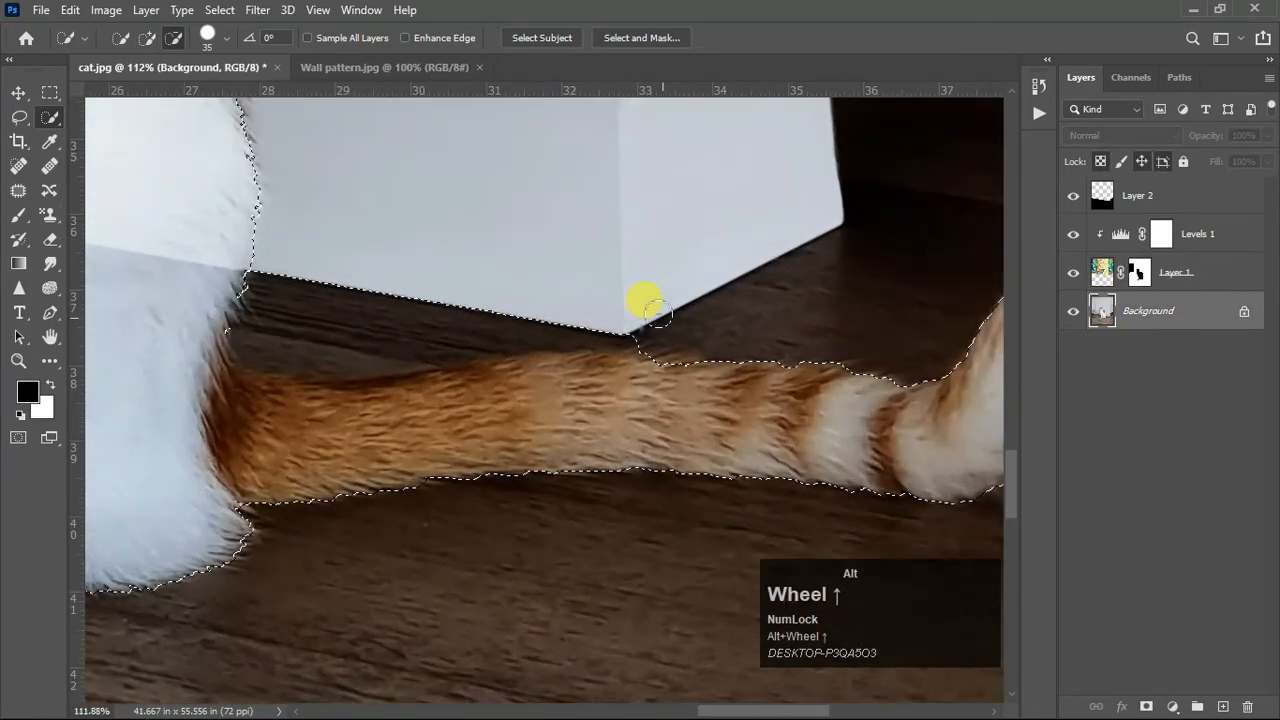
pyautogui.keyDown('alt'); pyautogui.moveTo(657, 313); pyautogui.dragTo(612, 317); pyautogui.keyUp('alt')
pyautogui.moveTo(834, 285)
pyautogui.mouseDown()
pyautogui.moveTo(821, 253)
pyautogui.moveTo(606, 297)
pyautogui.mouseUp()
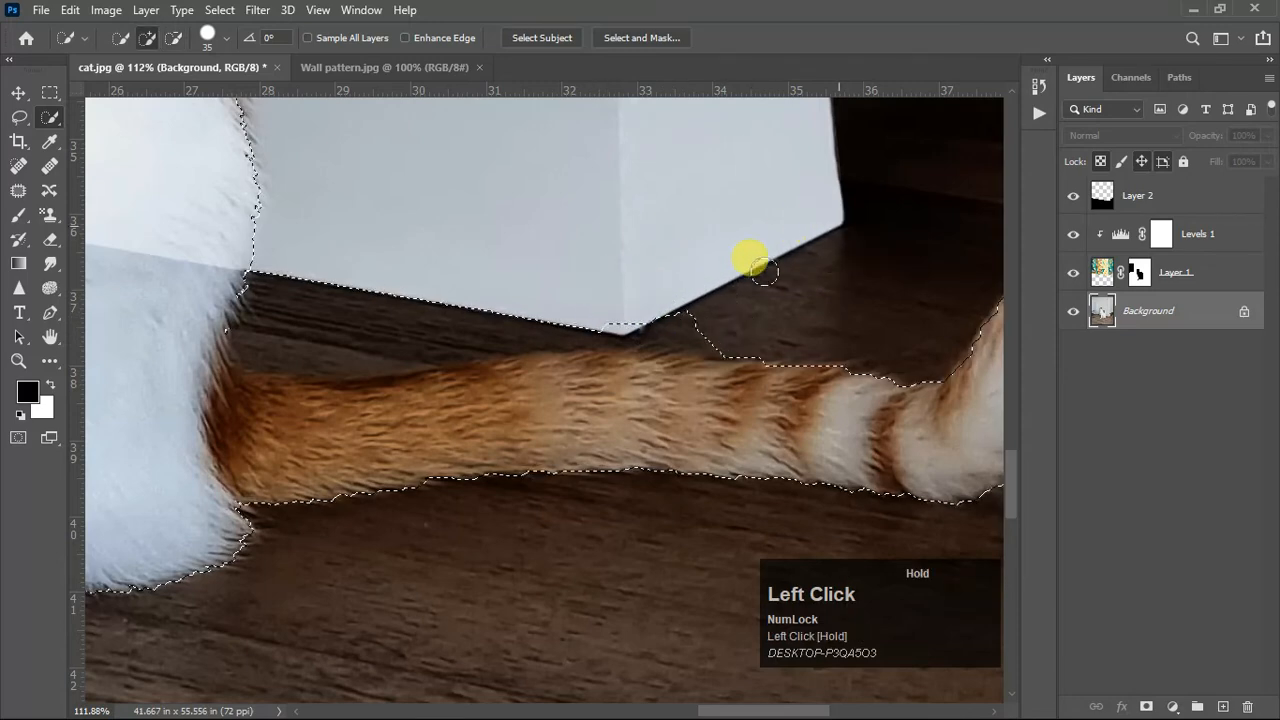
pyautogui.moveTo(763, 270)
pyautogui.mouseDown()
pyautogui.moveTo(627, 321)
pyautogui.moveTo(549, 314)
pyautogui.mouseUp()
pyautogui.moveTo(407, 326)
pyautogui.mouseDown()
pyautogui.moveTo(350, 332)
pyautogui.moveTo(386, 280)
pyautogui.moveTo(467, 296)
pyautogui.moveTo(311, 277)
pyautogui.moveTo(293, 364)
pyautogui.moveTo(225, 380)
pyautogui.moveTo(340, 360)
pyautogui.mouseUp()
# Step: Refine the selection along the tail's upper edge by subtracting the fur that is still included
pyautogui.keyDown('alt'); pyautogui.scroll(-3, 340, 360); pyautogui.keyUp('alt')
pyautogui.keyDown('alt'); pyautogui.scroll(6, 451, 363); pyautogui.keyUp('alt')
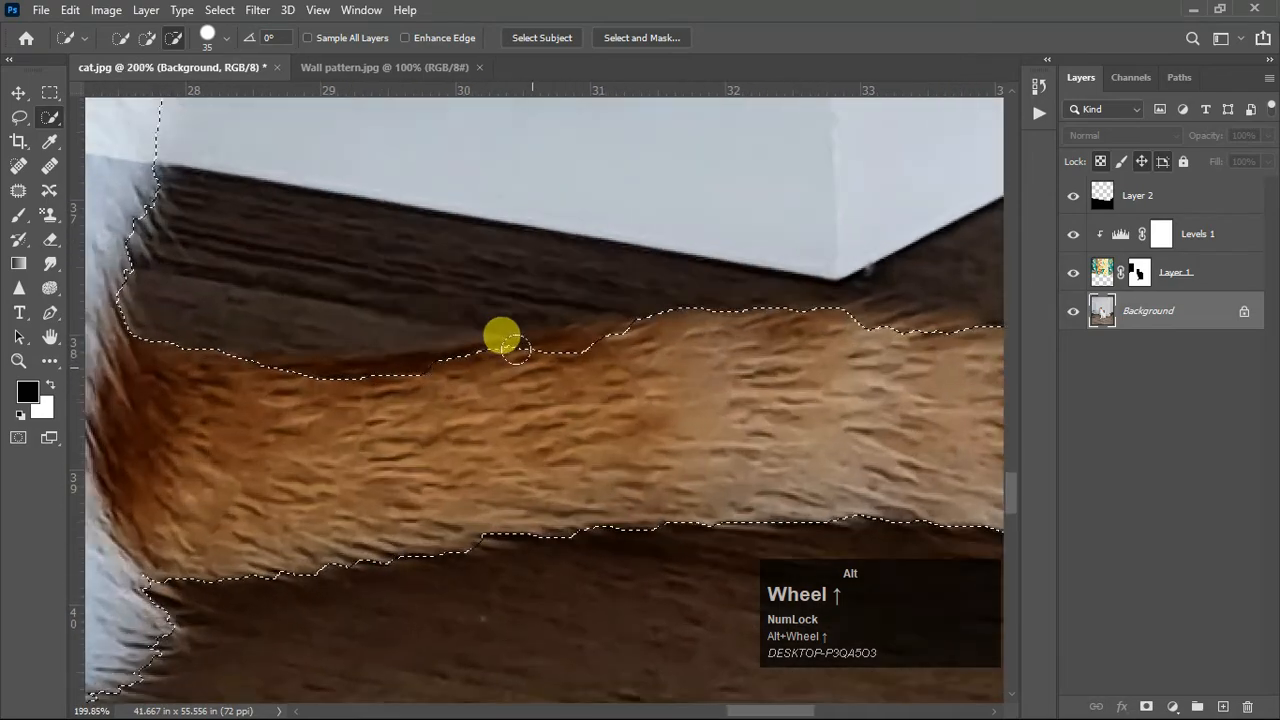
pyautogui.moveTo(540, 333)
pyautogui.keyDown('alt'); pyautogui.mouseDown()
pyautogui.moveTo(607, 341)
pyautogui.moveTo(258, 383)
pyautogui.moveTo(338, 373)
pyautogui.moveTo(283, 370)
pyautogui.mouseUp(); pyautogui.keyUp('alt')
pyautogui.keyDown('alt'); pyautogui.scroll(-3, 411, 351); pyautogui.keyUp('alt')
pyautogui.keyDown('alt'); pyautogui.scroll(3, 623, 357); pyautogui.keyUp('alt')
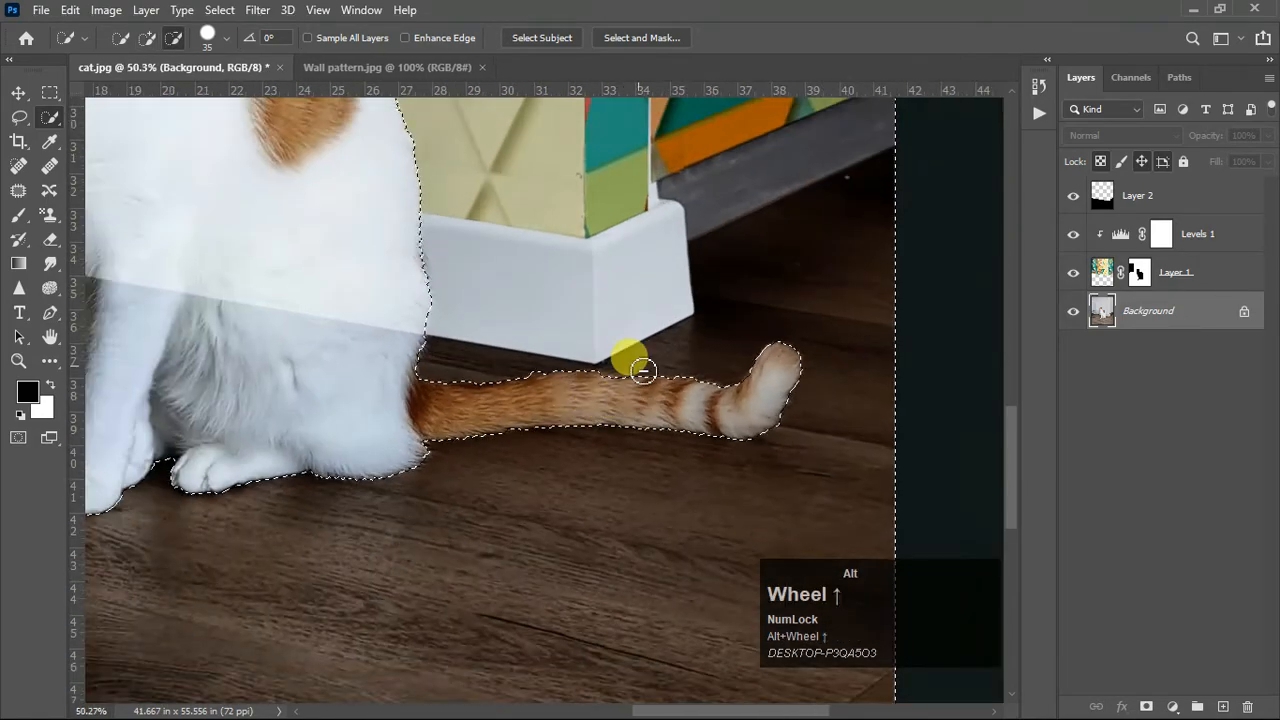
pyautogui.keyDown('alt'); pyautogui.moveTo(534, 371); pyautogui.dragTo(614, 391); pyautogui.keyUp('alt')
pyautogui.keyDown('alt'); pyautogui.scroll(-4, 700, 400); pyautogui.keyUp('alt')
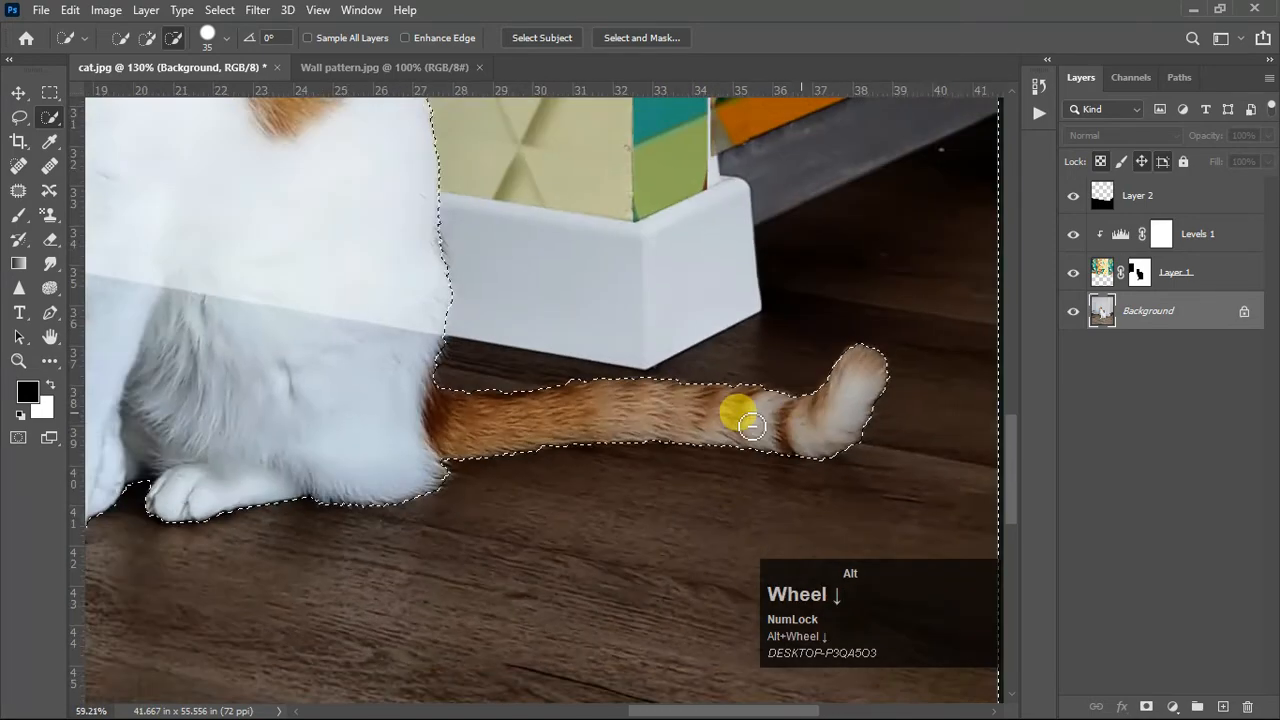
pyautogui.keyDown('alt'); pyautogui.scroll(2, 594, 250); pyautogui.keyUp('alt')
# Step: Add a layer mask to Layer 2 from the selection to keep the floor darkening off the cat and its tail
pyautogui.click(1137, 203)
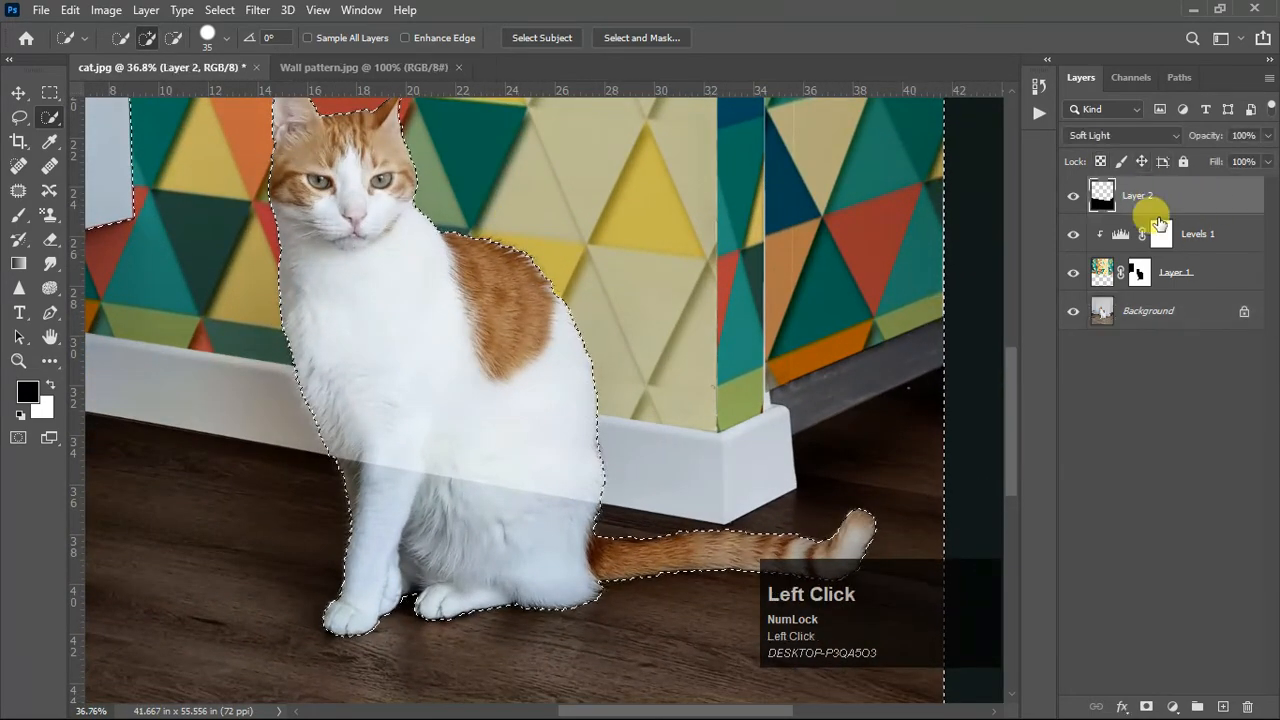
pyautogui.click(15, 97)
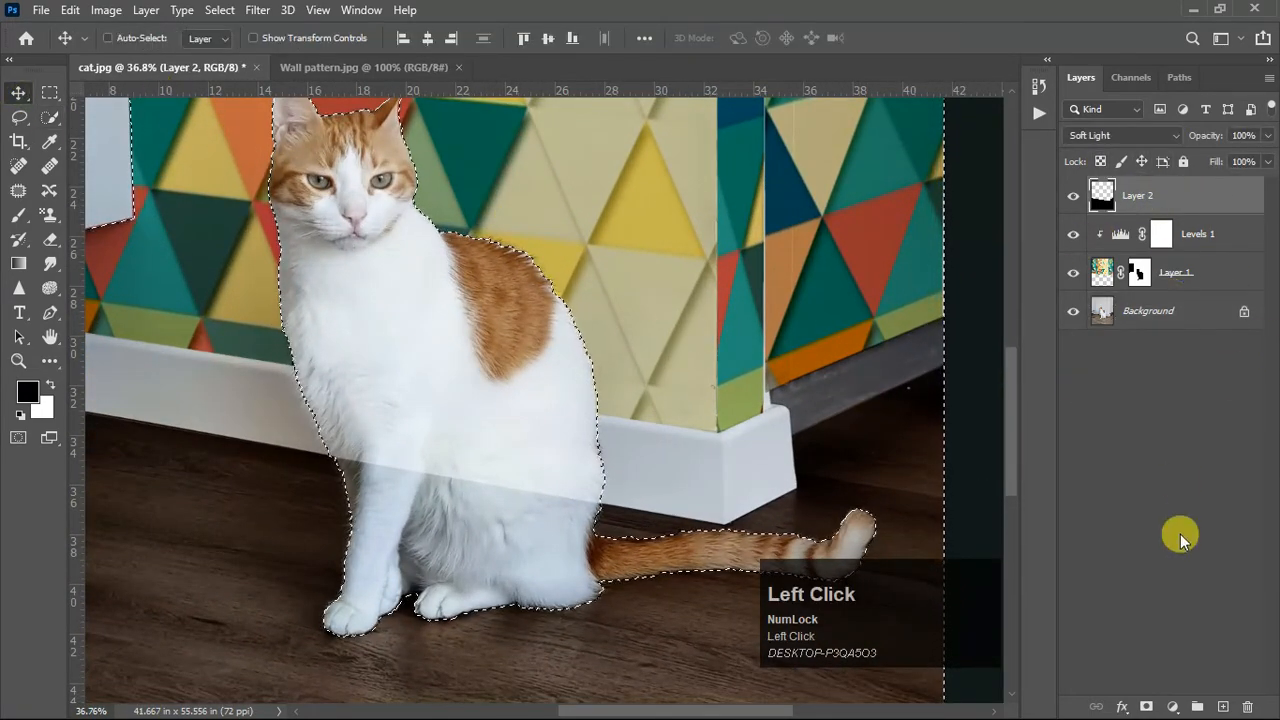
pyautogui.keyDown('alt'); pyautogui.click(1147, 708); pyautogui.keyUp('alt')
pyautogui.hotkey('ctrl', 'z')
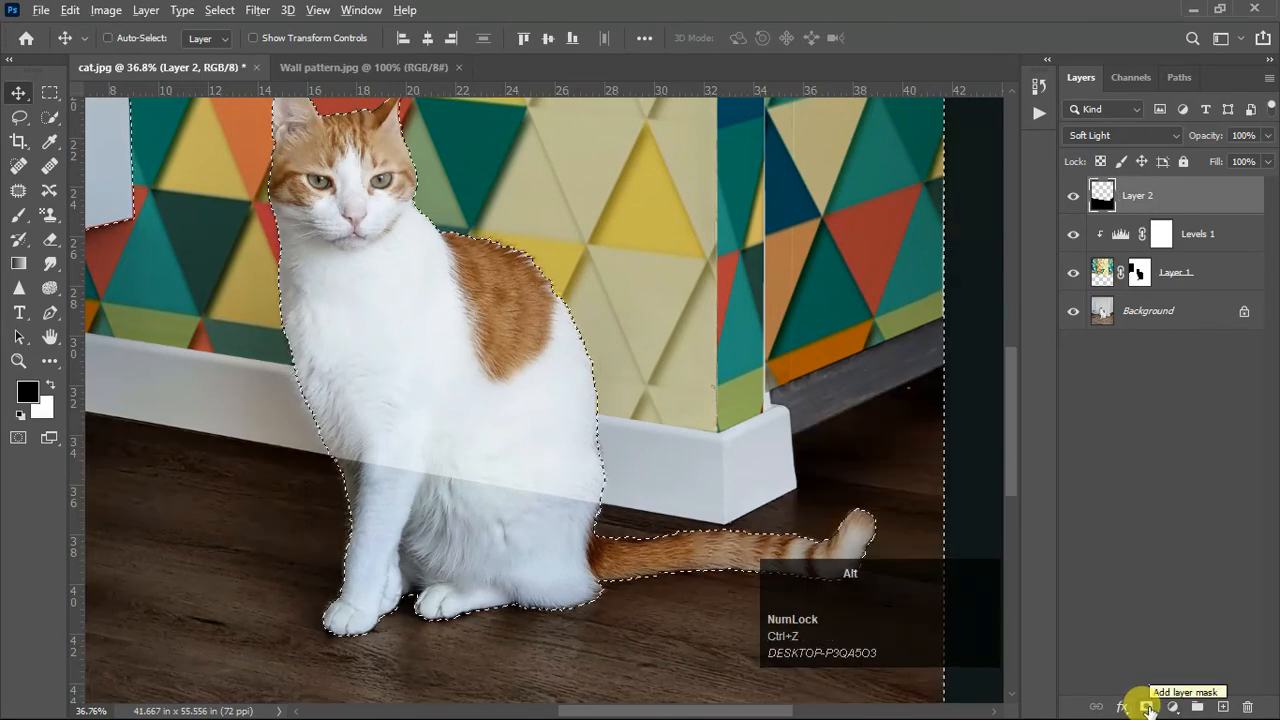
pyautogui.click(1147, 708)
pyautogui.scroll(-3, 714, 486)
pyautogui.scroll(1, 586, 434)
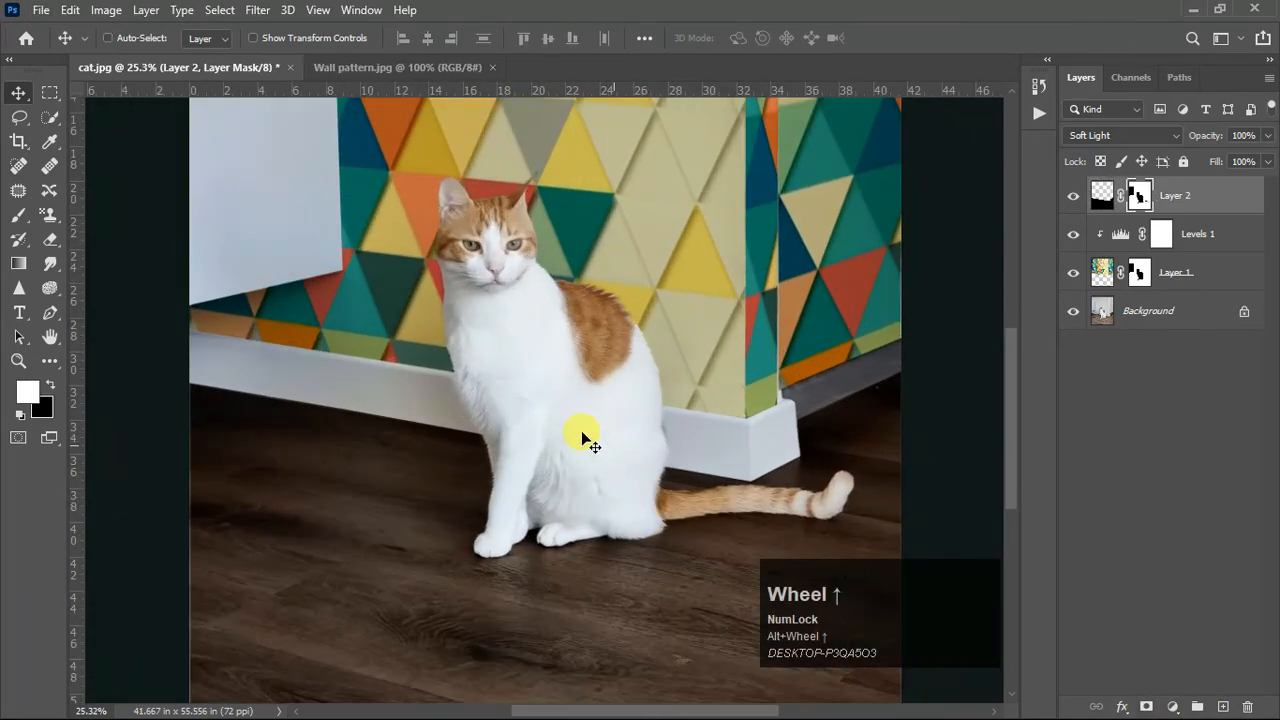
pyautogui.click(18, 93)
pyautogui.scroll(-2, 707, 388)
pyautogui.scroll(-1, 707, 388)
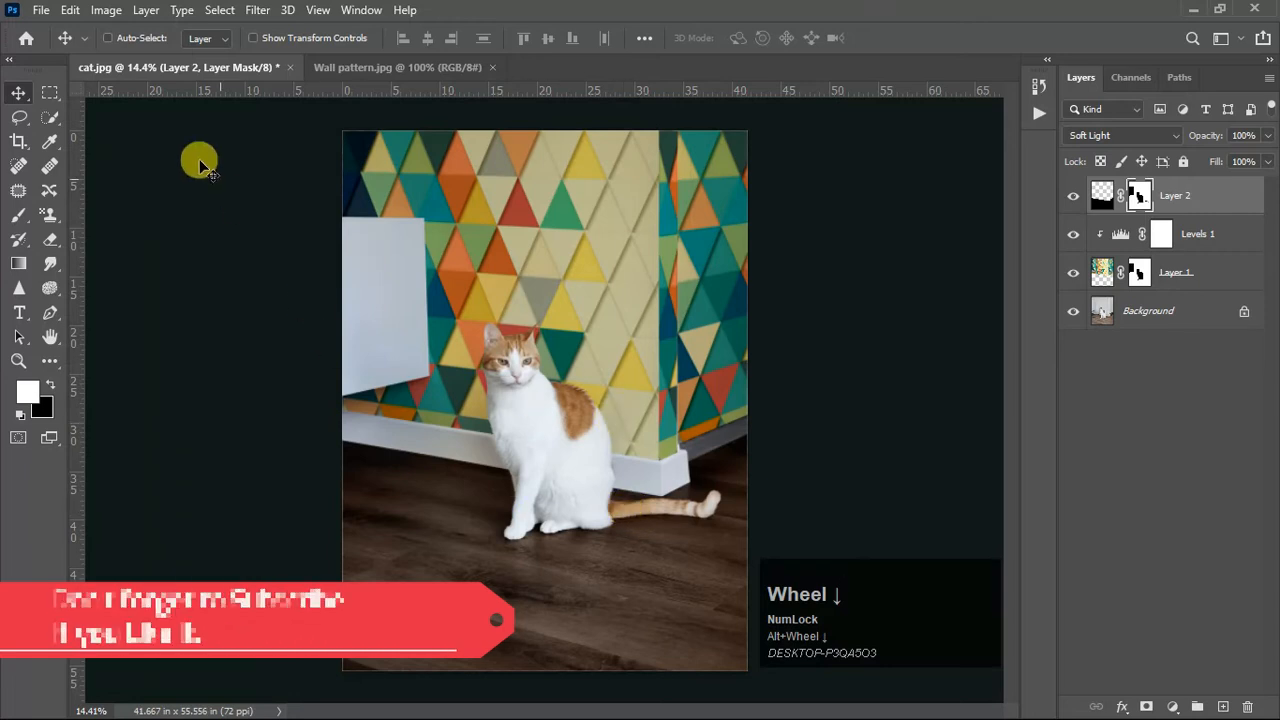
pyautogui.click(53, 133)
pyautogui.scroll(1, 517, 410)
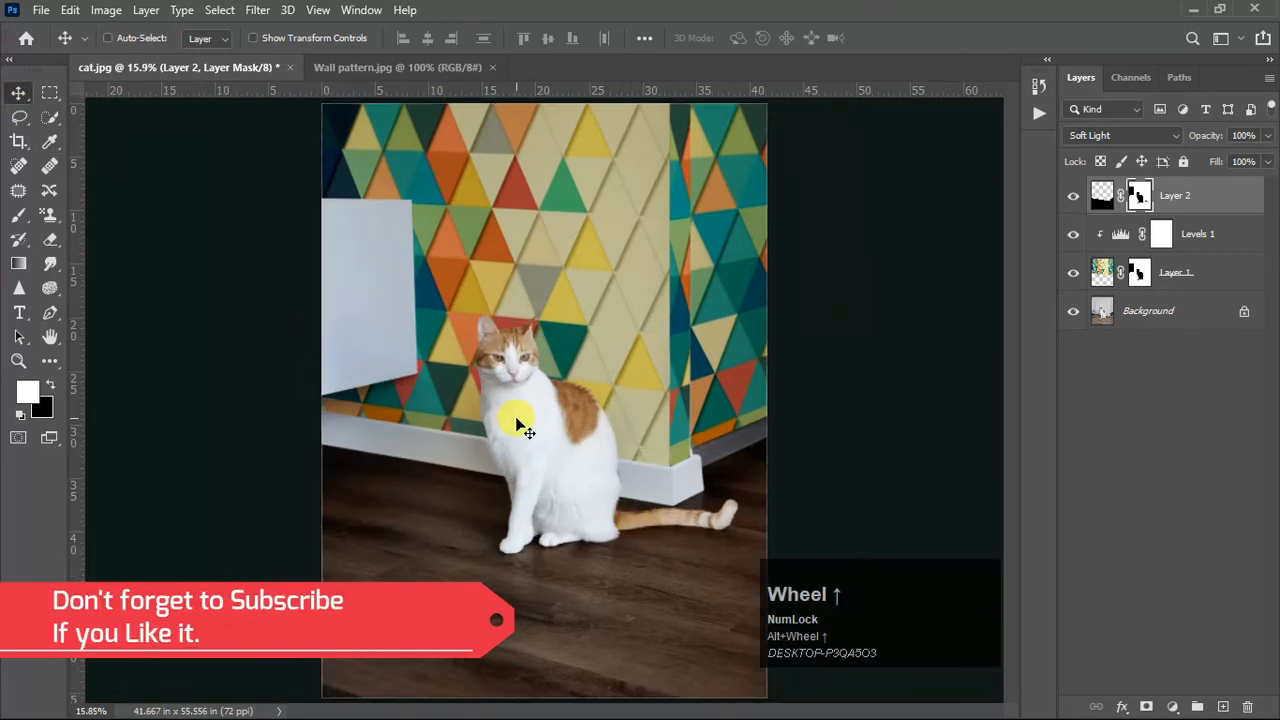
pyautogui.click(1107, 279)
pyautogui.scroll(1, 478, 275)
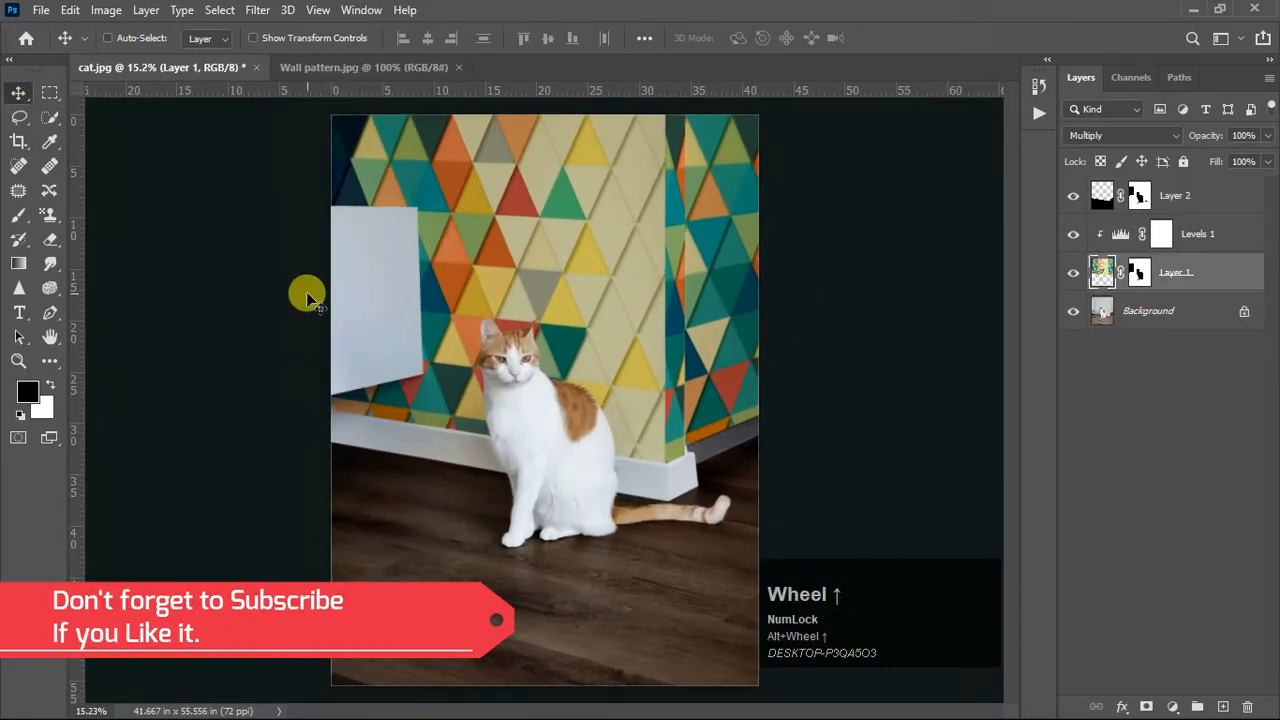
pyautogui.scroll(2, 491, 277)
pyautogui.scroll(-1, 578, 406)
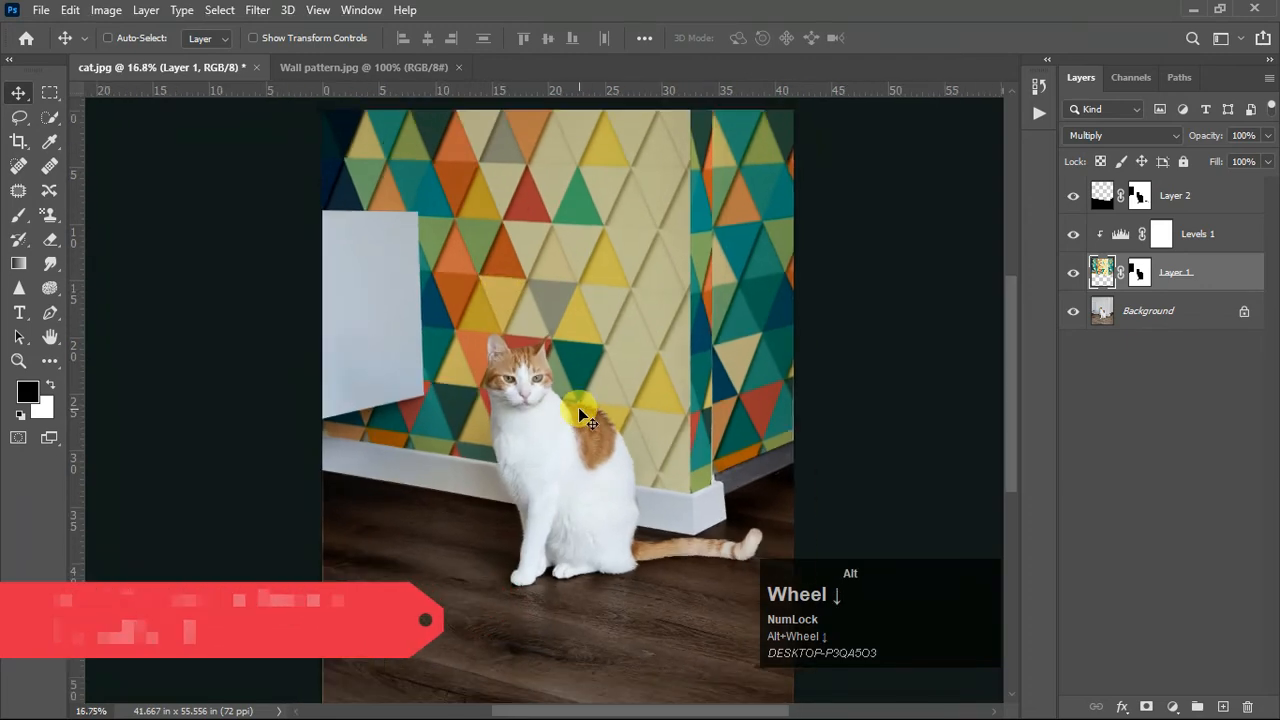
# Step: Compare the edit with the original photo by repeatedly hiding and showing all layers above the Background
pyautogui.keyDown('alt'); pyautogui.click(1073, 311); pyautogui.keyUp('alt')
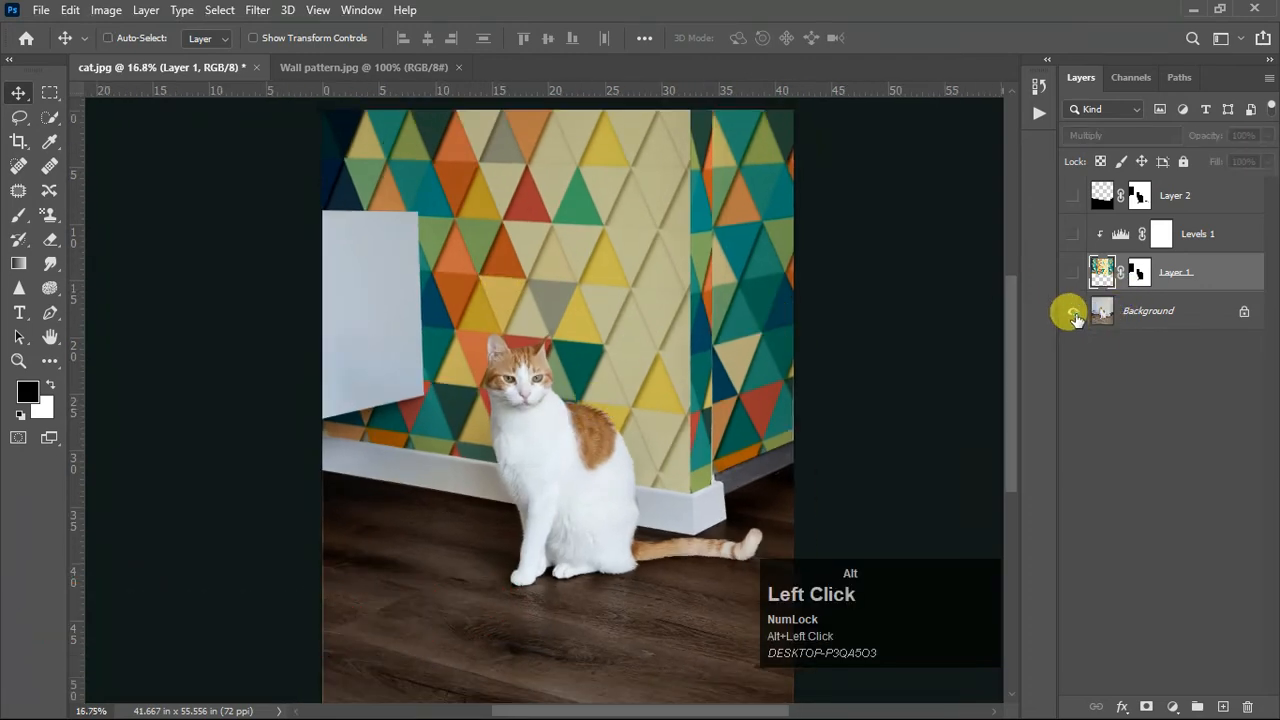
pyautogui.keyDown('alt'); pyautogui.click(1073, 313); pyautogui.keyUp('alt')
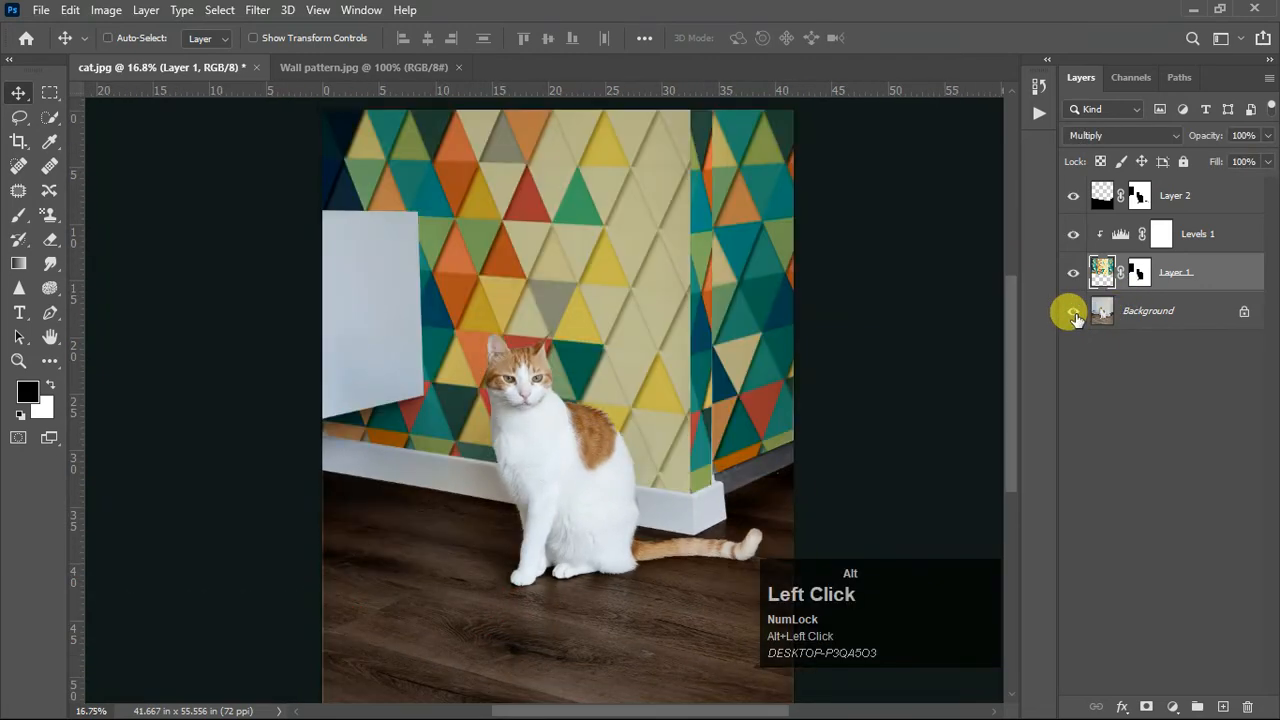
pyautogui.keyDown('alt'); pyautogui.click(1073, 313); pyautogui.keyUp('alt')
pyautogui.scroll(-1, 806, 246)
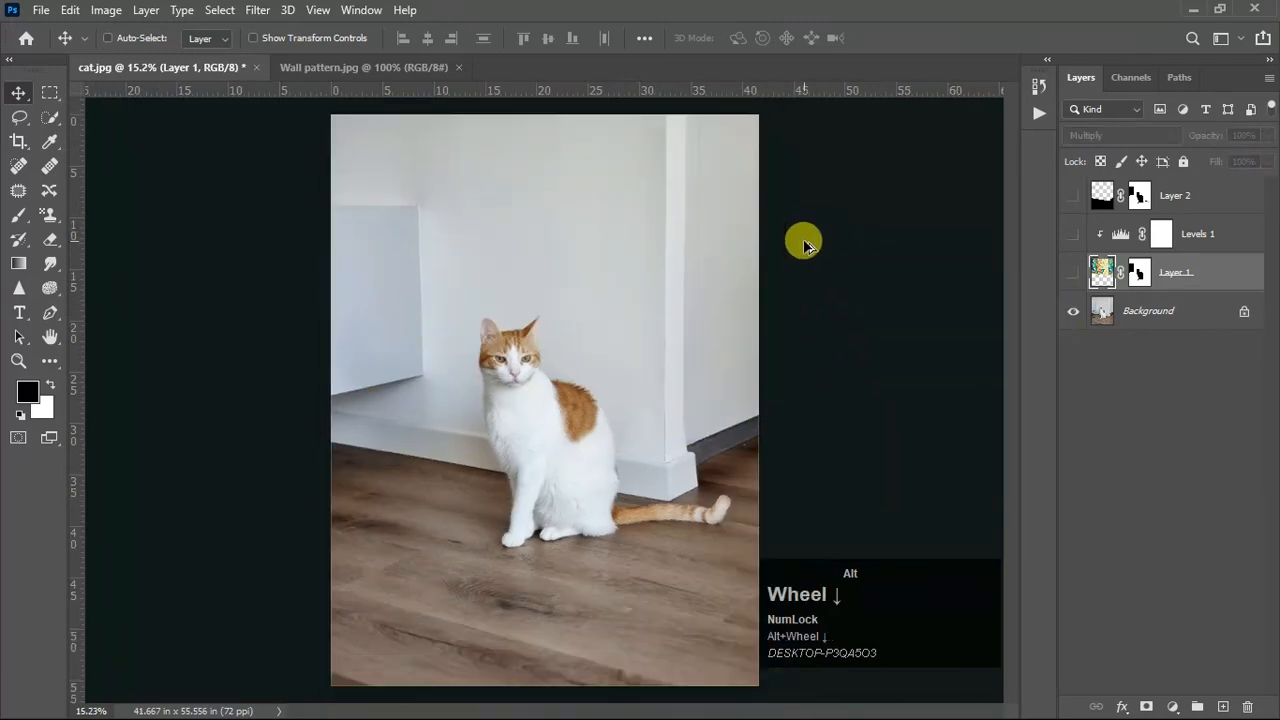
pyautogui.keyDown('alt'); pyautogui.click(1073, 313); pyautogui.keyUp('alt')
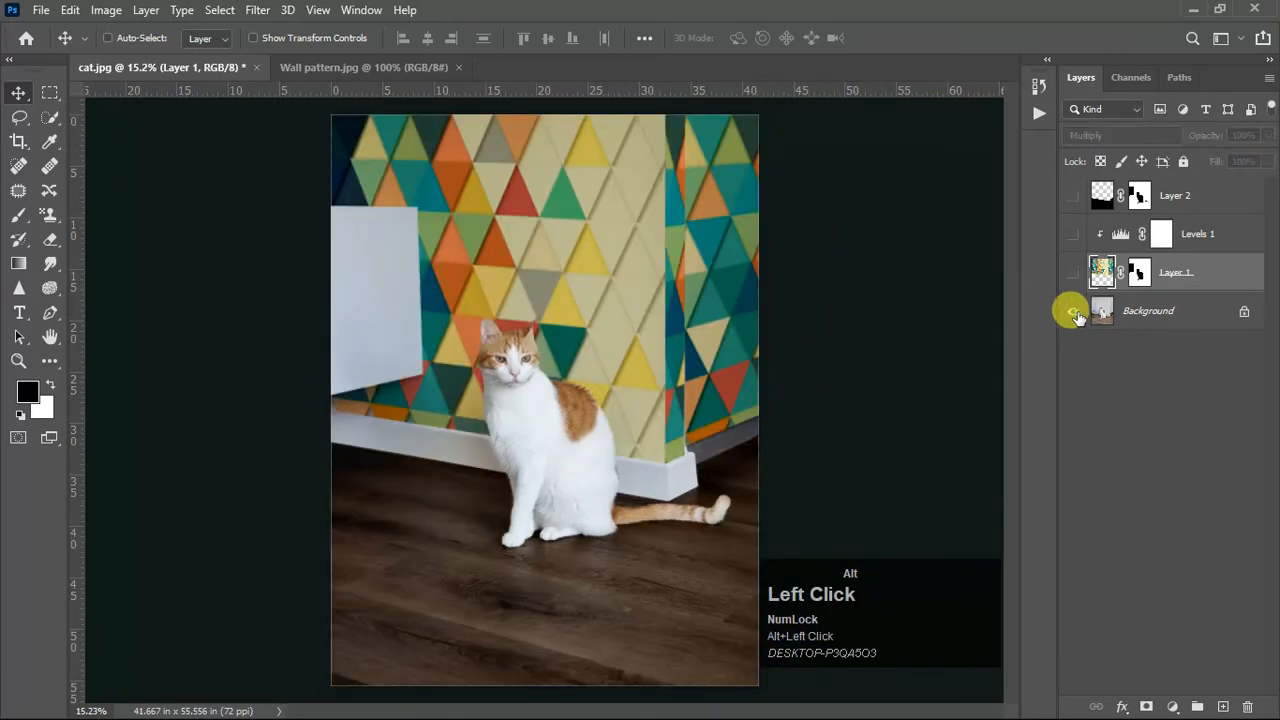
pyautogui.keyDown('alt'); pyautogui.click(1073, 313); pyautogui.keyUp('alt')
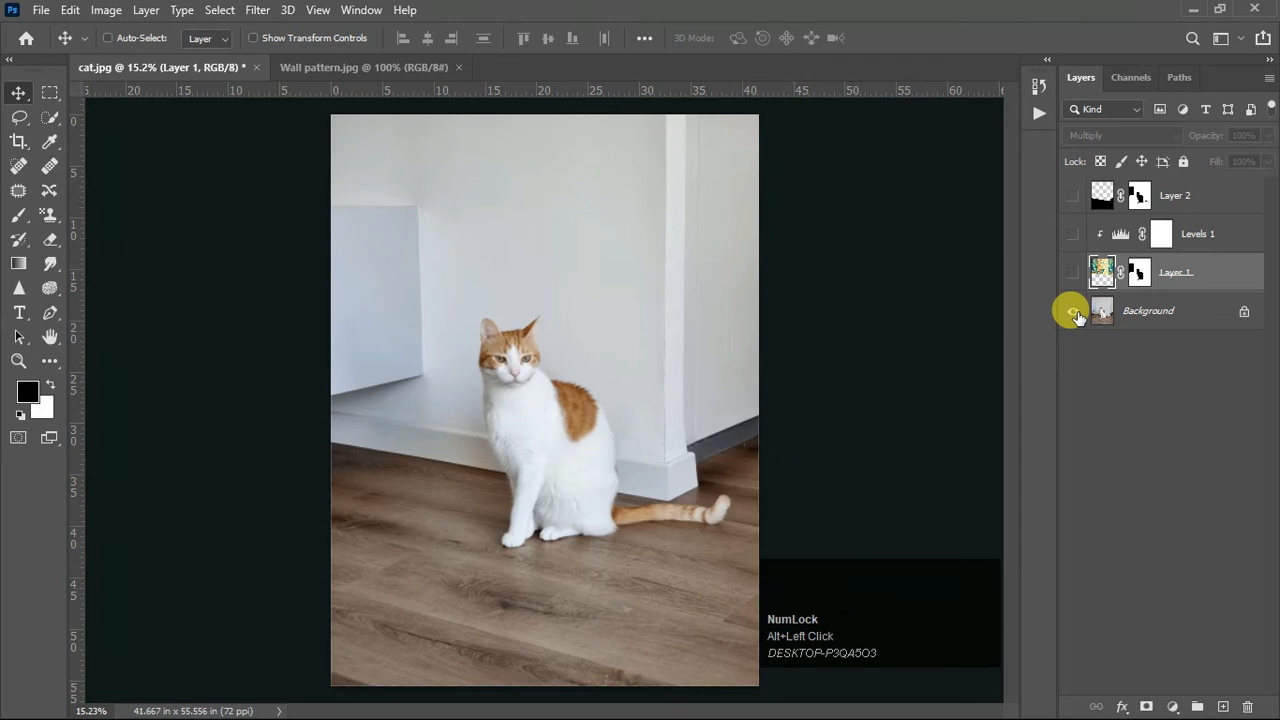
pyautogui.click(1073, 313)
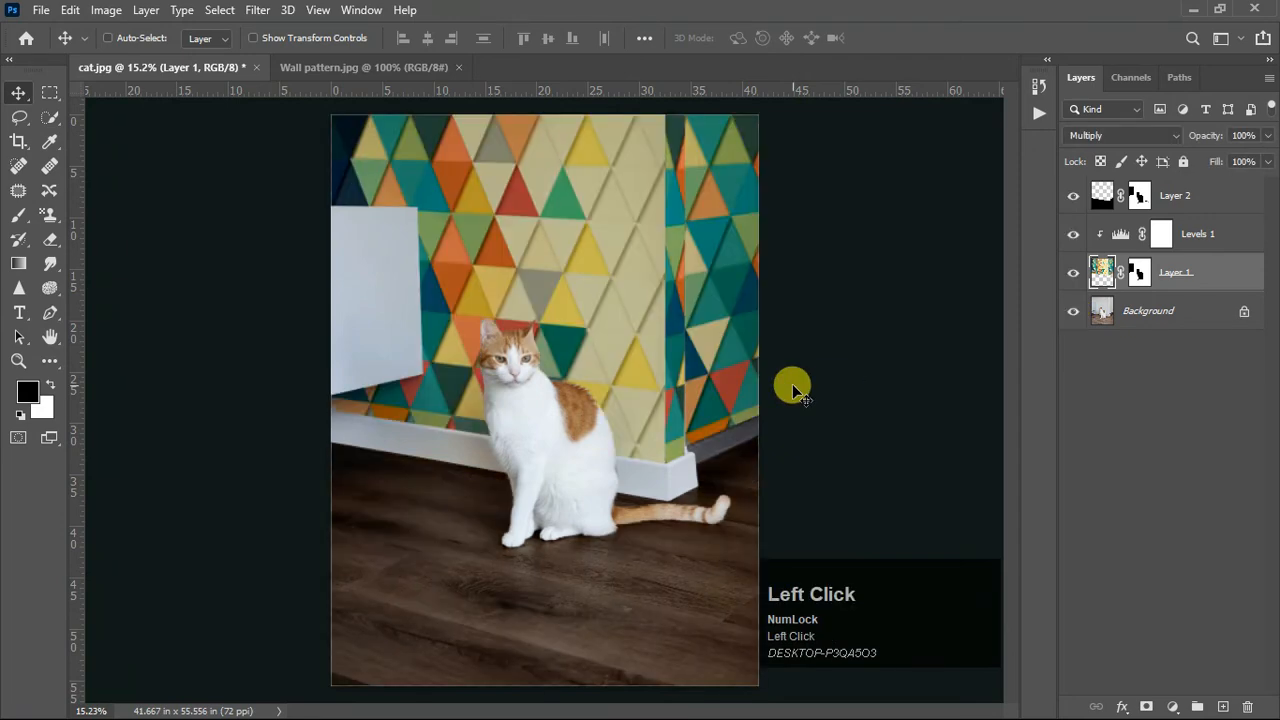